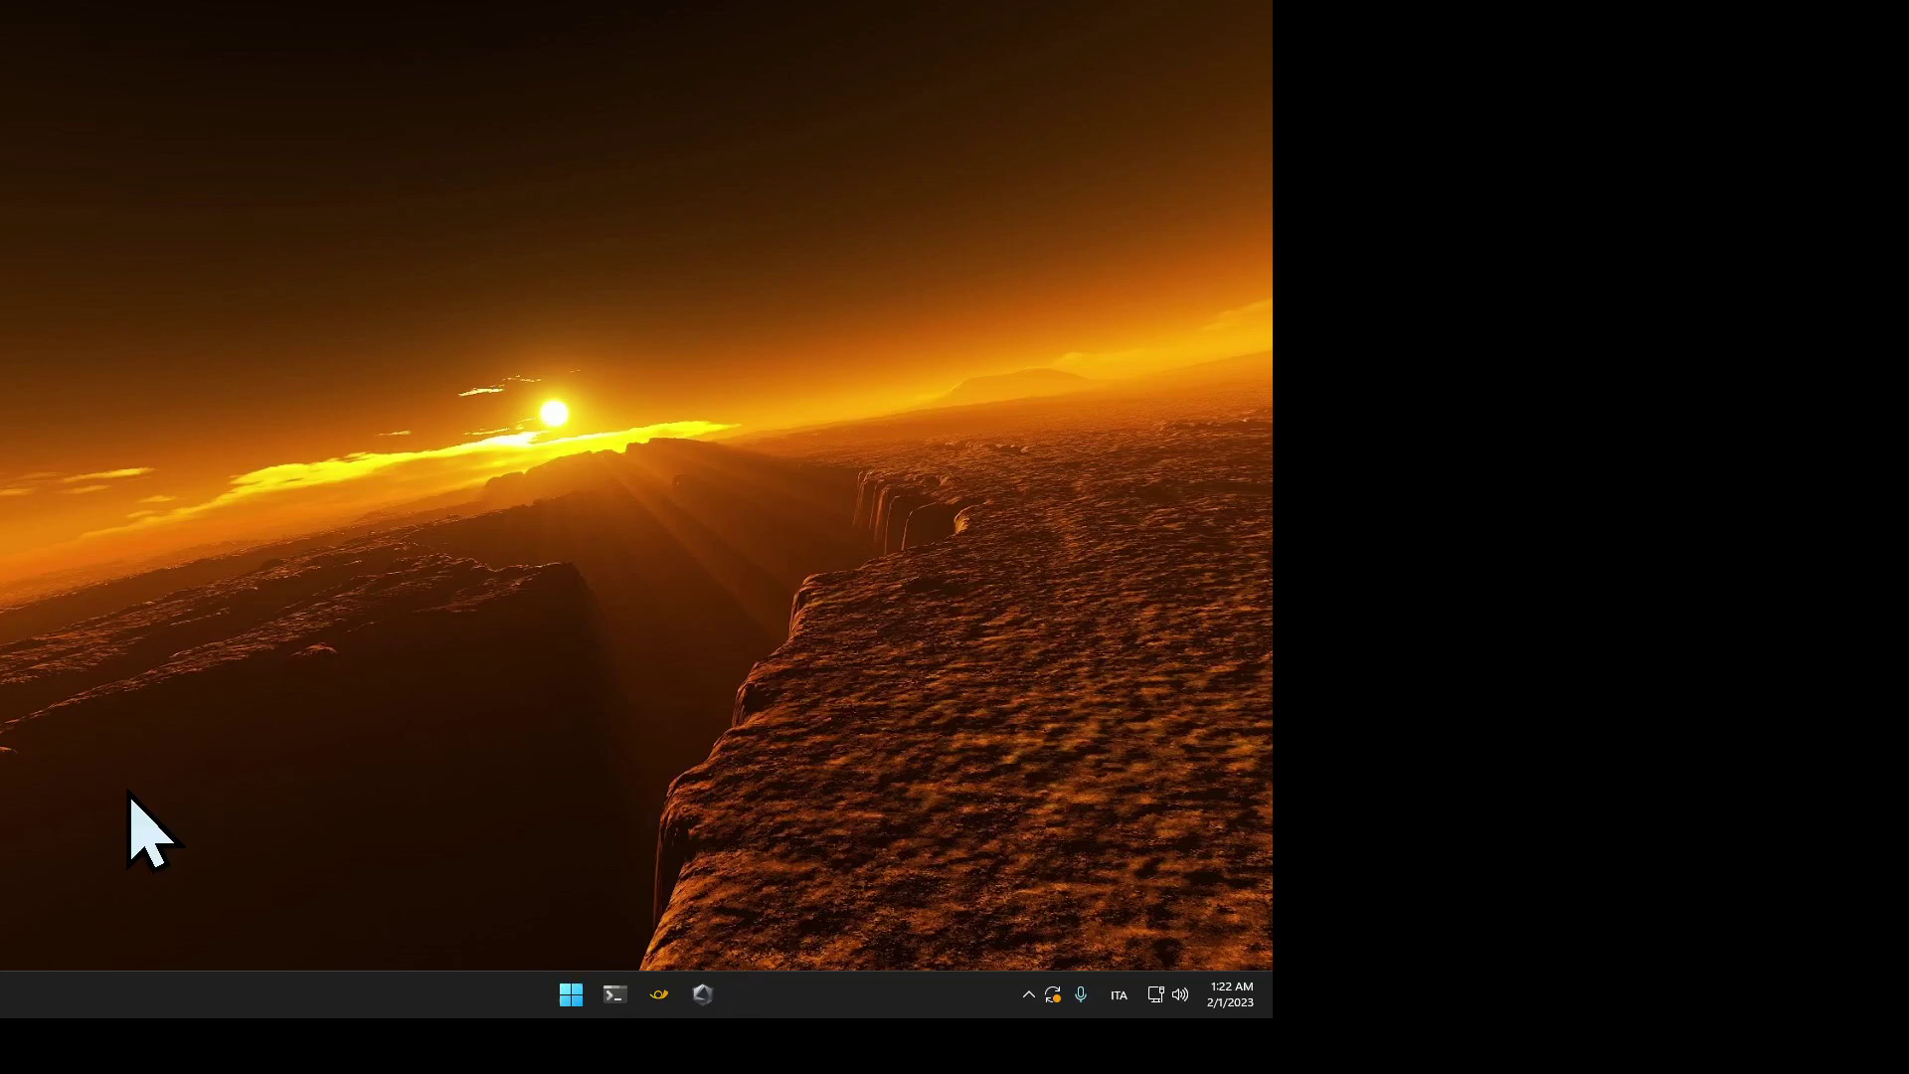
# Step: Launch Notepad and snap its window to half of the screen
pyautogui.press('super')
pyautogui.press('Tab')
pyautogui.press('Return')
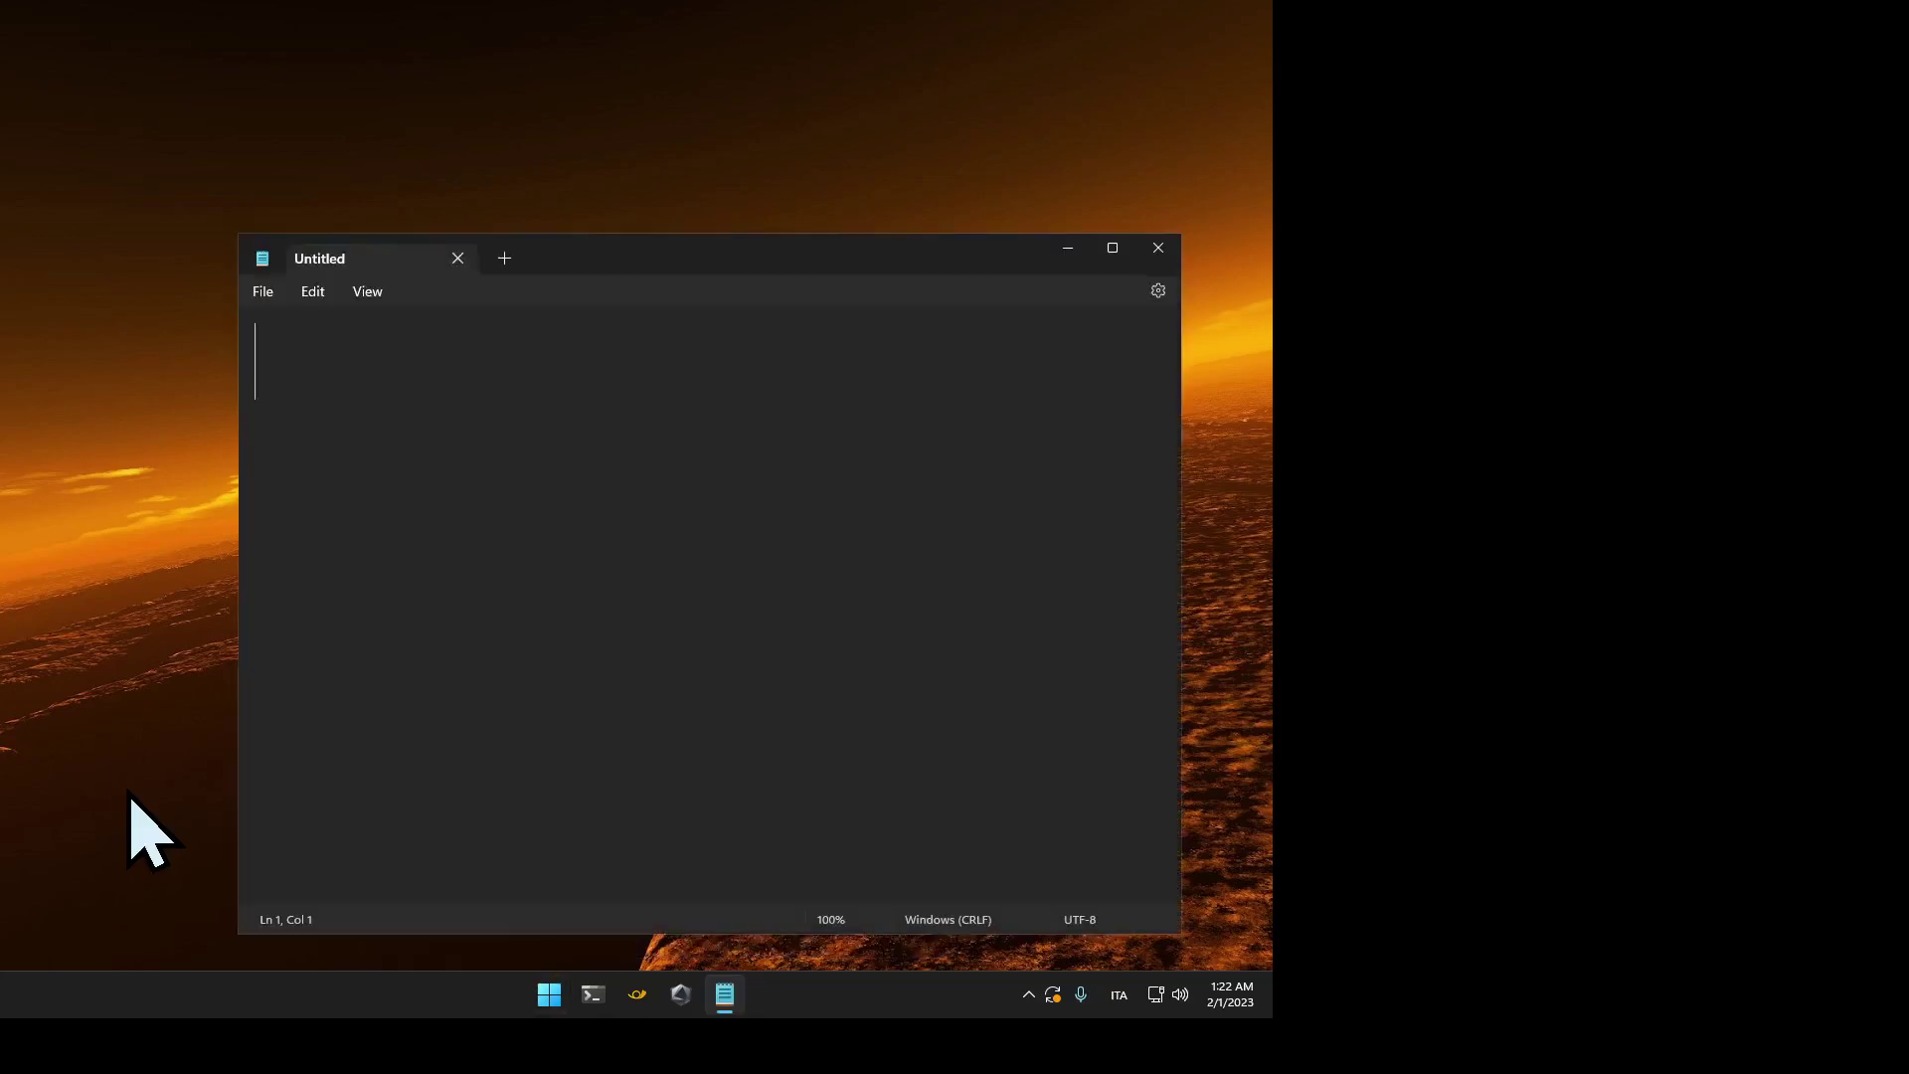
pyautogui.press('super+Left')
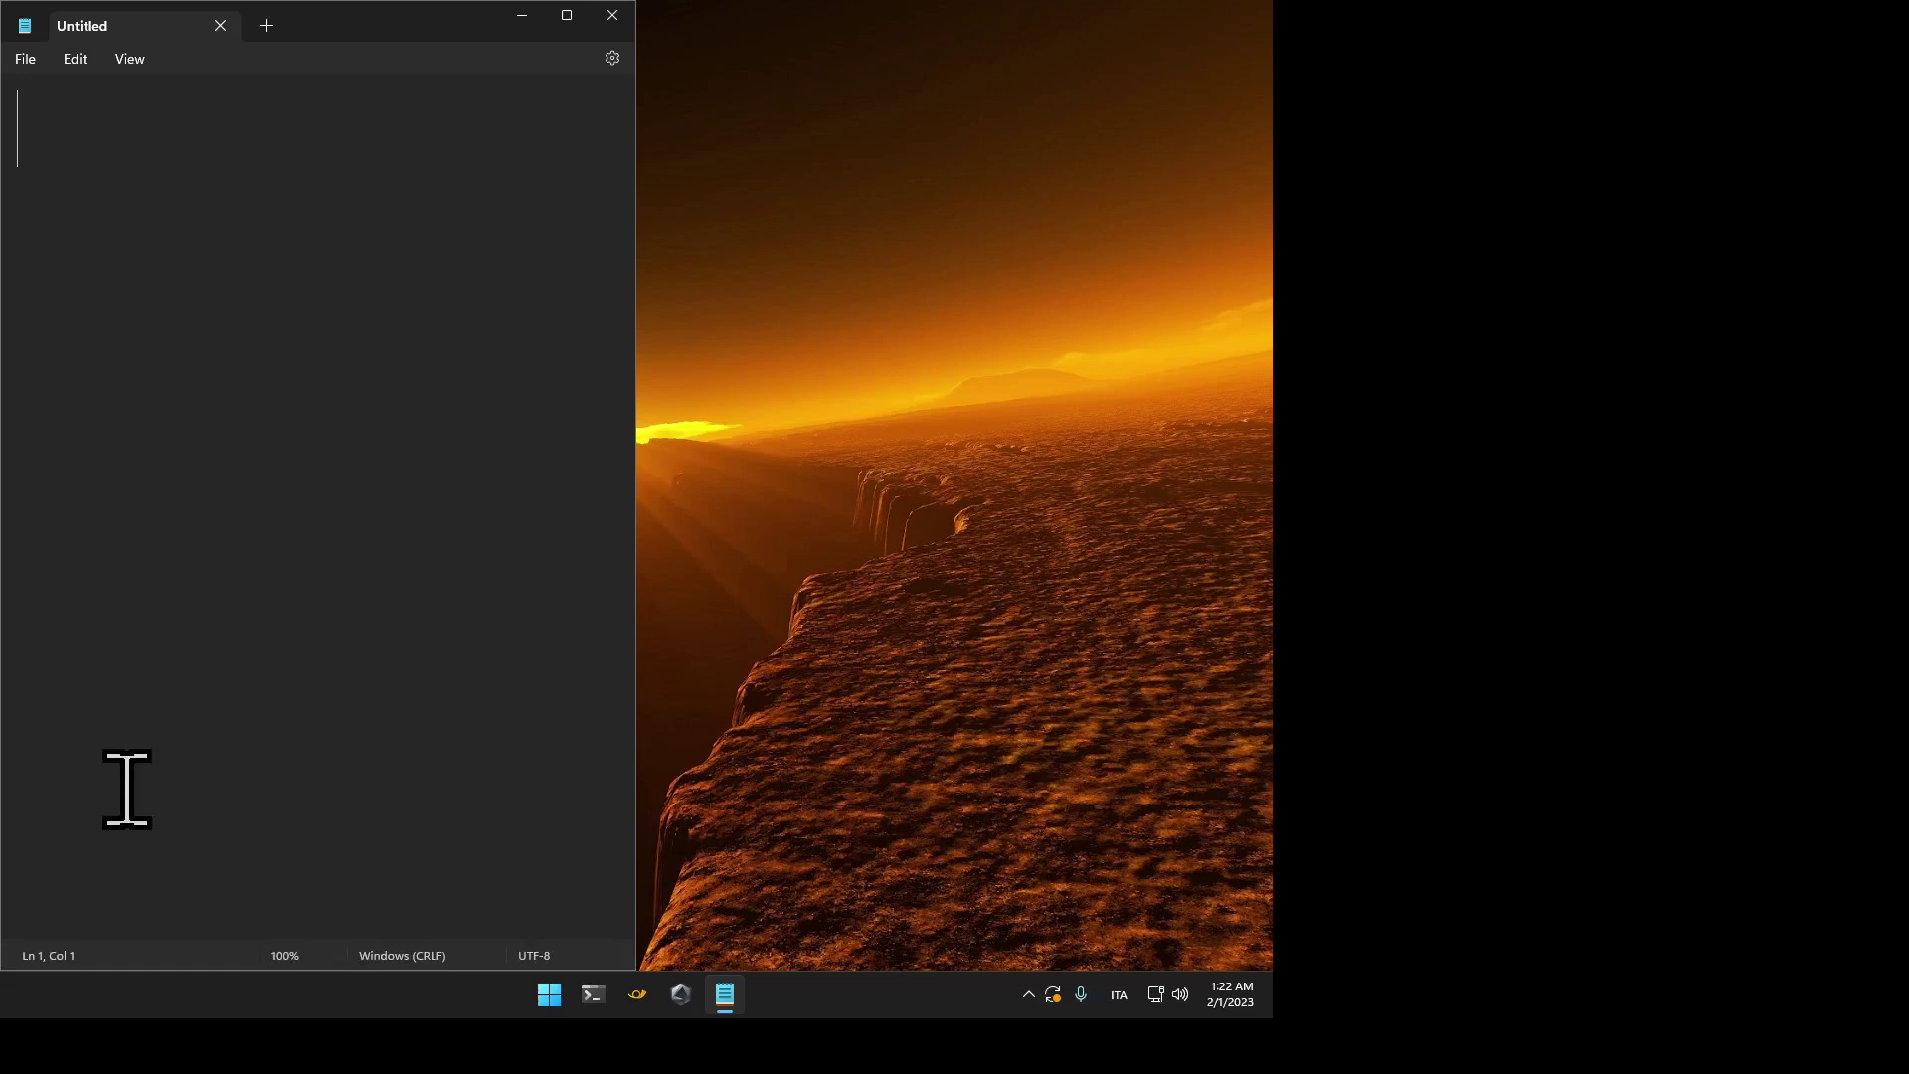
# Step: Minimize all windows to the desktop and launch Clipchamp – Video Editor from the pinned apps
pyautogui.press('super+d')
pyautogui.press('super')
pyautogui.press('Tab')
pyautogui.press('Right')
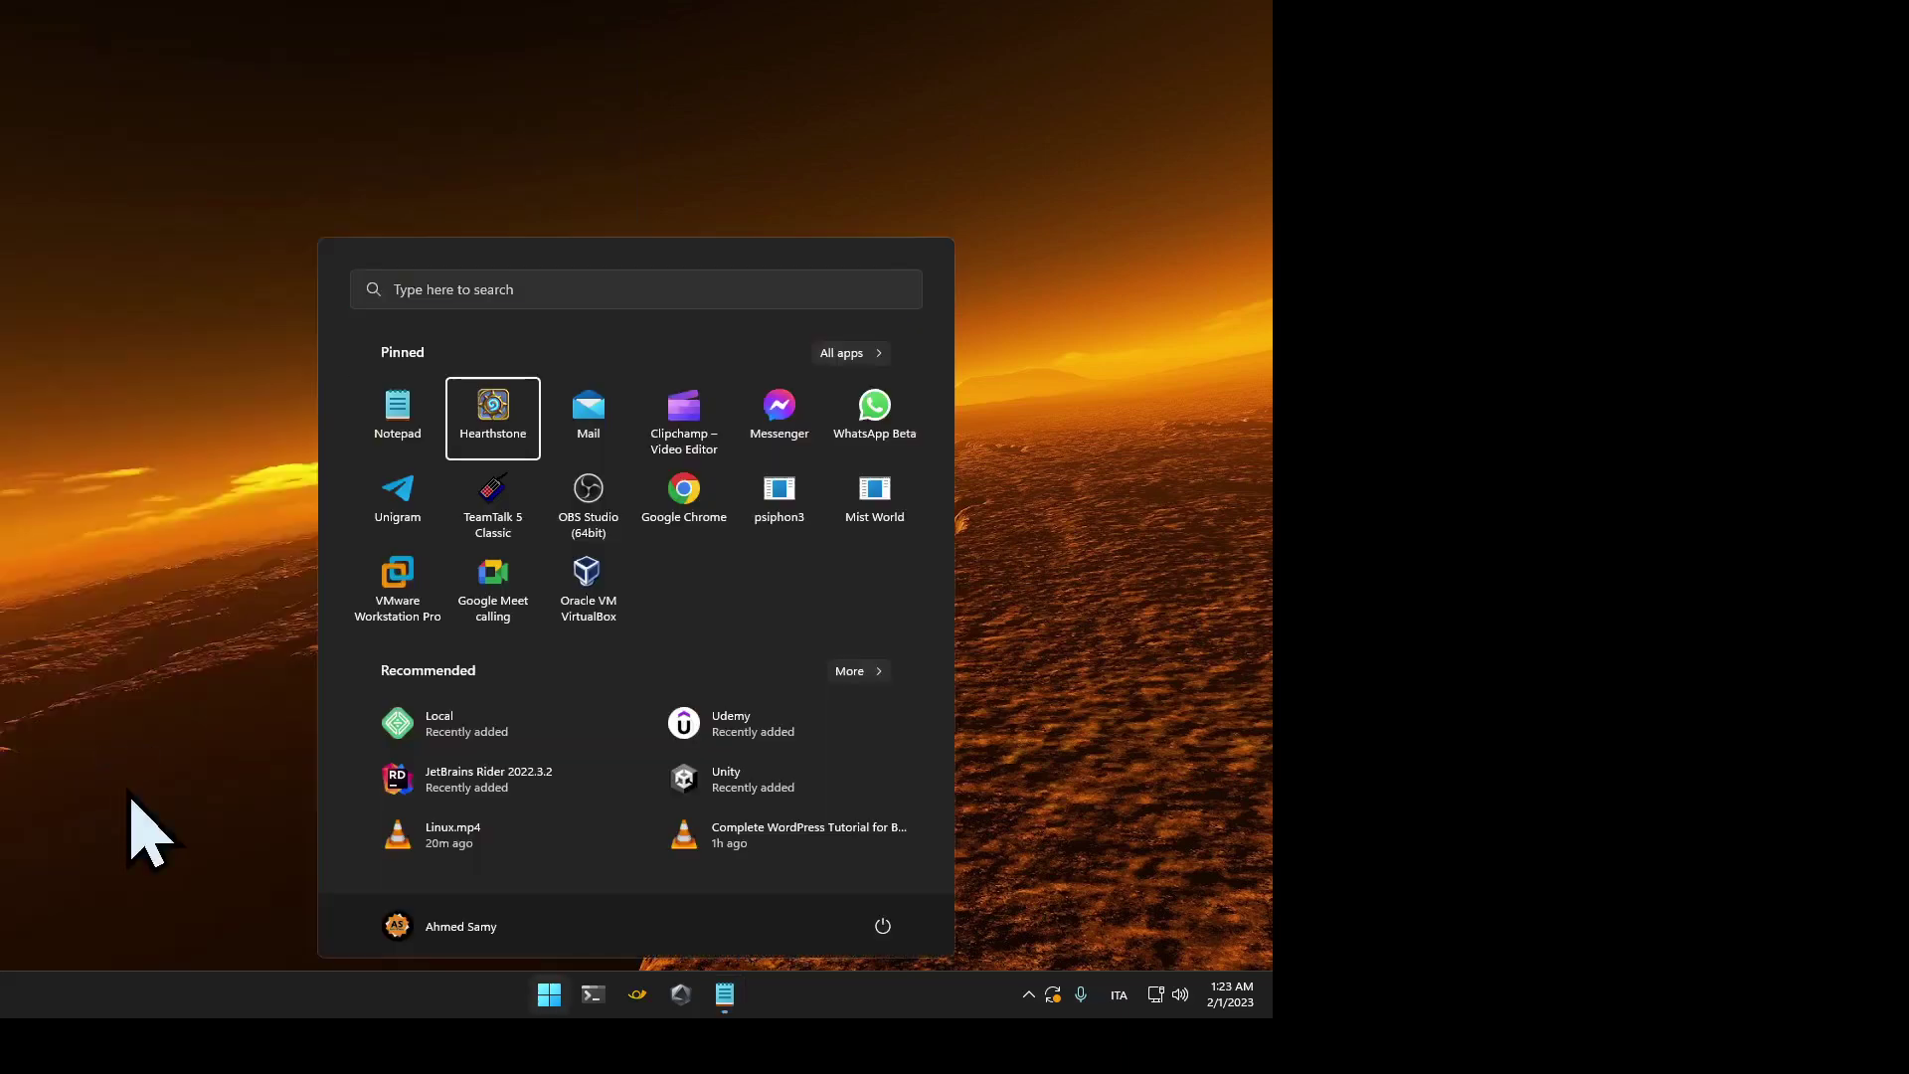
pyautogui.press('Right')
pyautogui.press('Right')
pyautogui.press('Right')
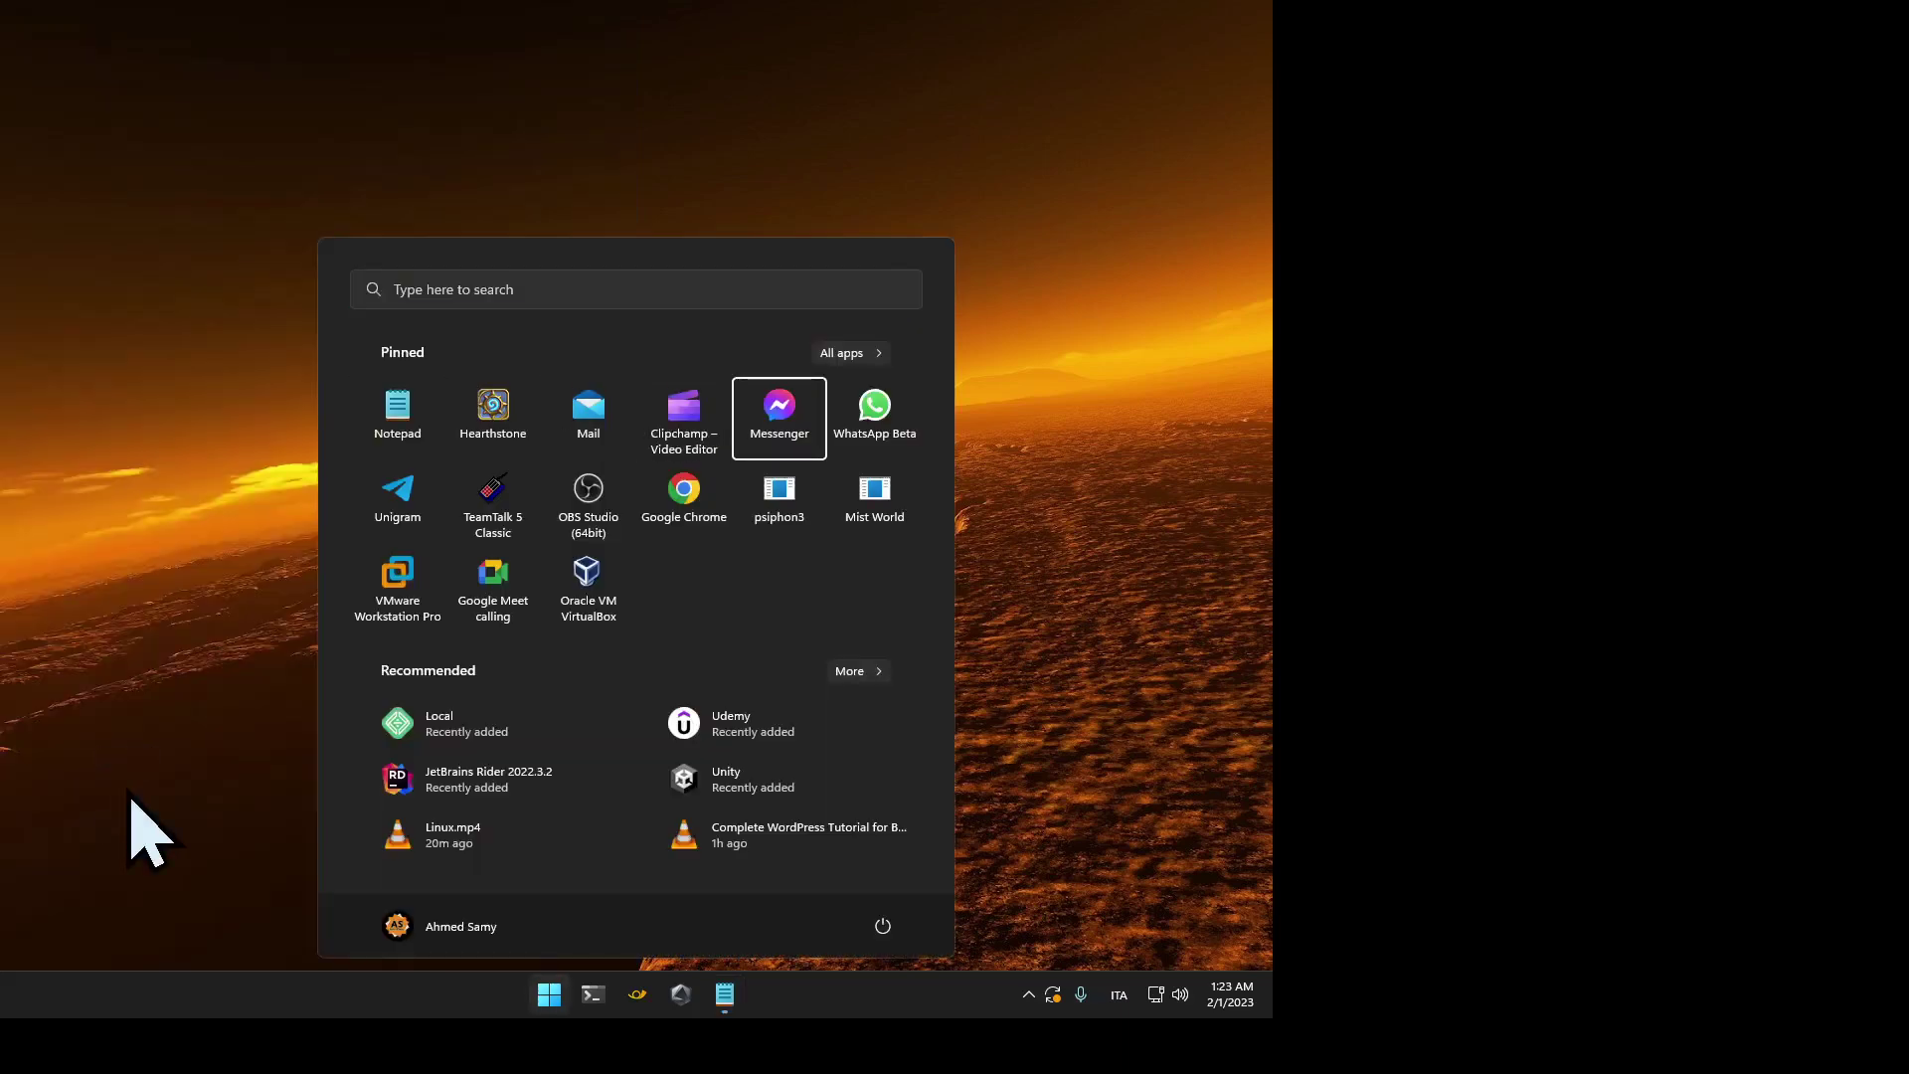
pyautogui.press('Return')
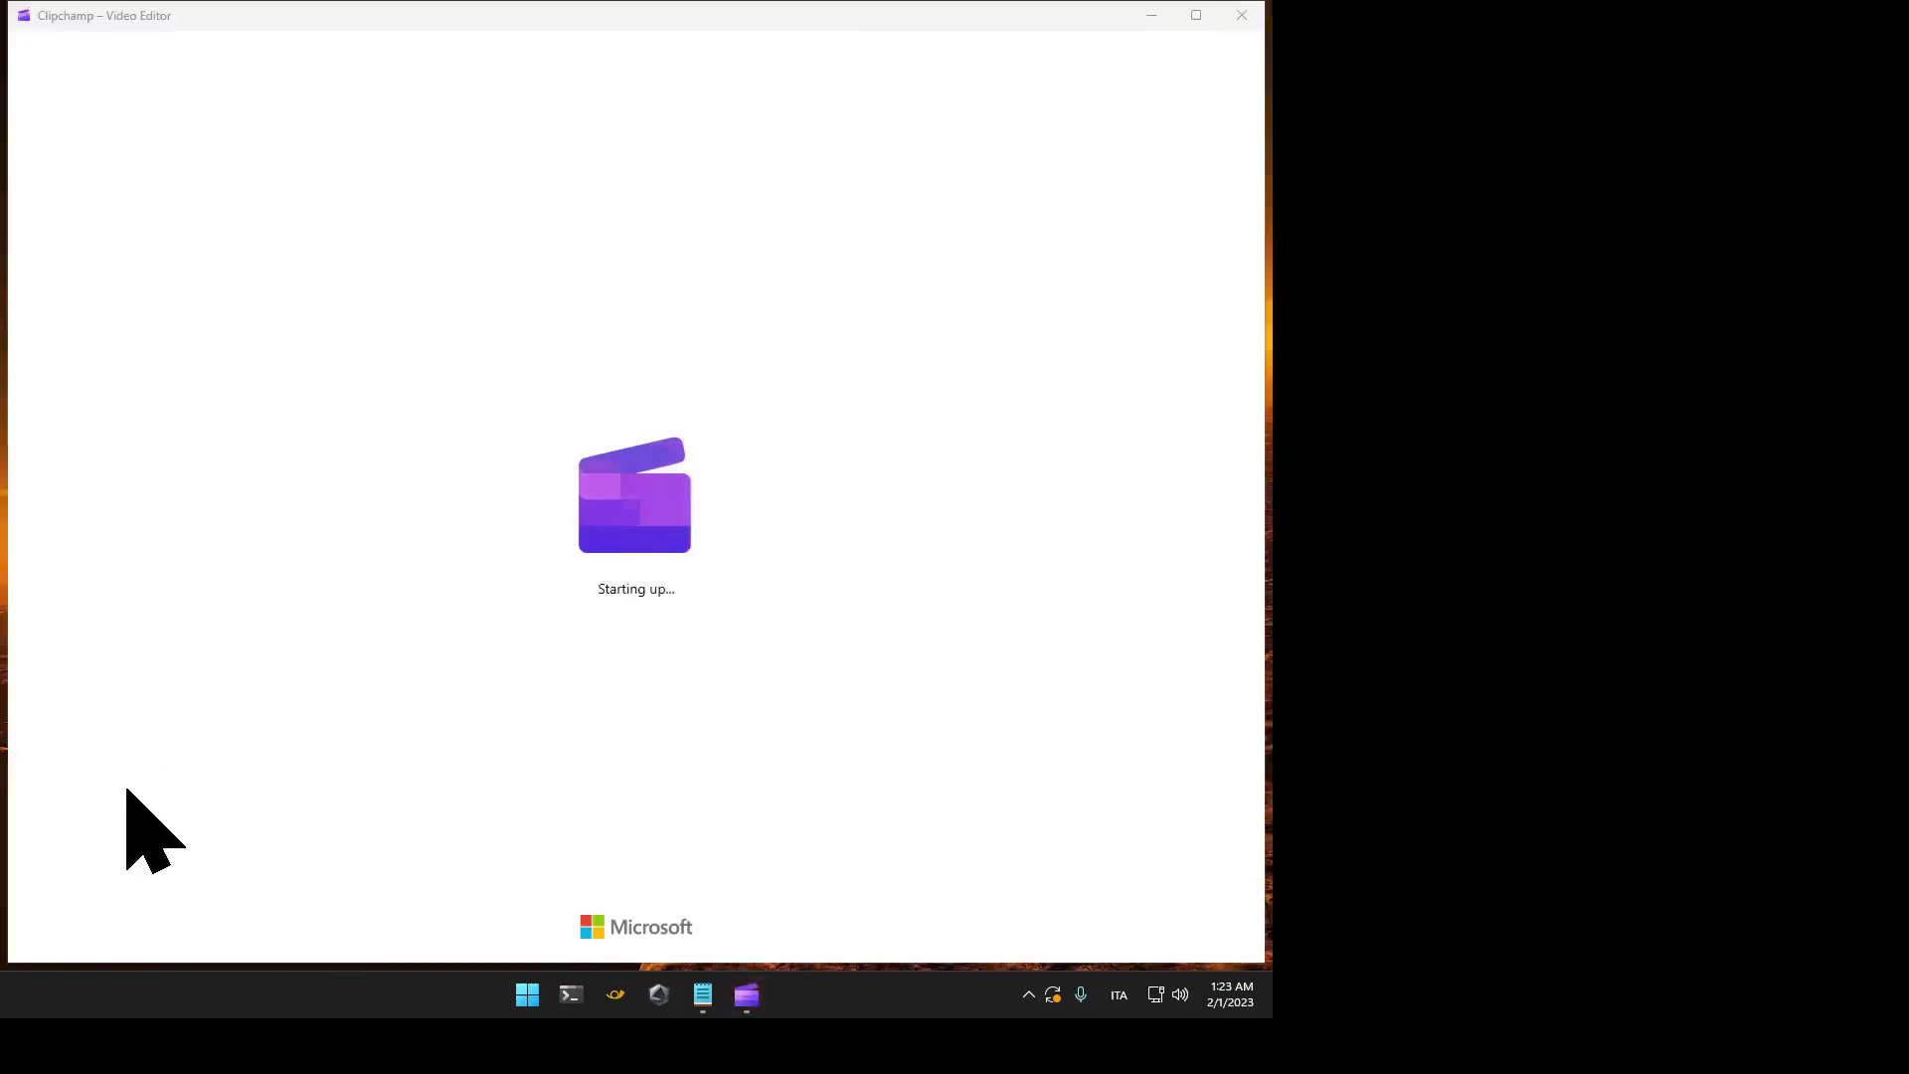
# Step: Launch Google Chrome from the pinned apps
pyautogui.press('super')
pyautogui.press('Right')
pyautogui.press('Right')
pyautogui.press('Right')
pyautogui.press('Right')
pyautogui.press('Right')
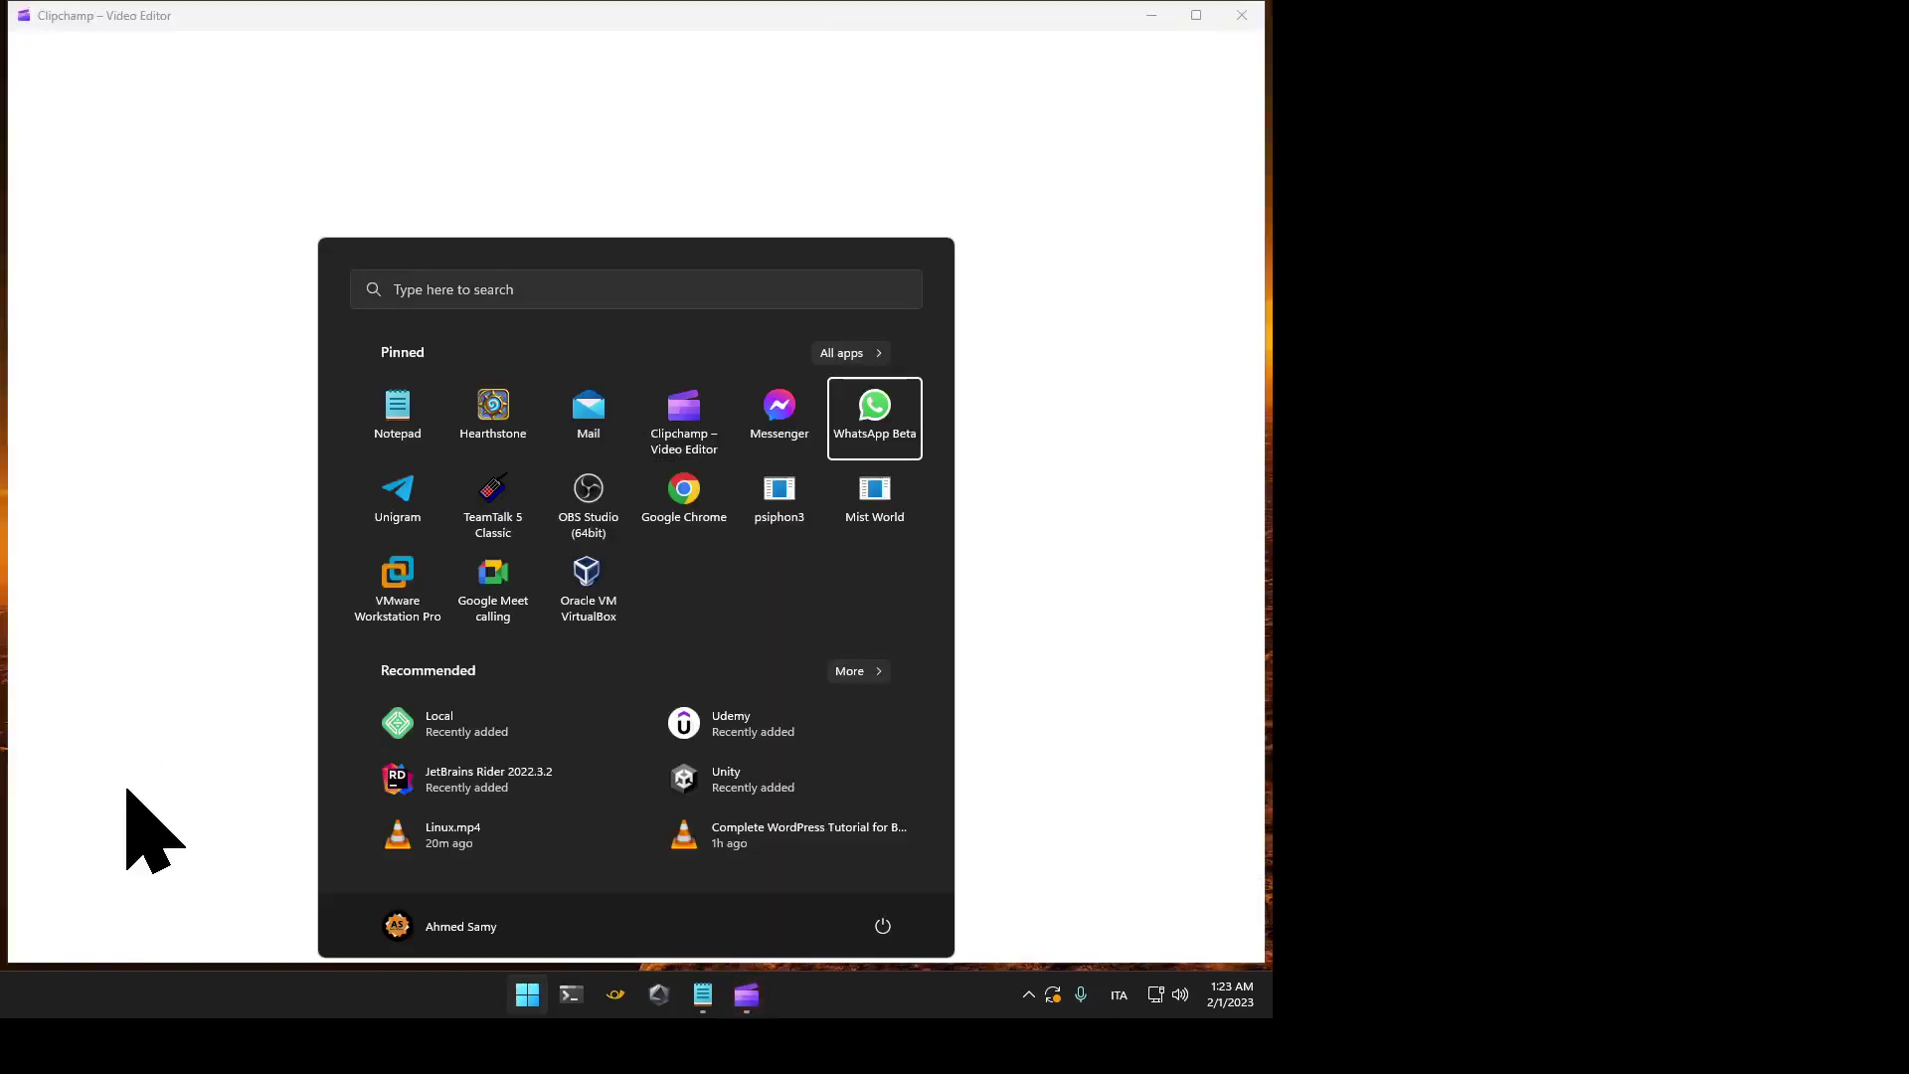
pyautogui.press('Right')
pyautogui.press('Right')
pyautogui.press('Right')
pyautogui.press('Right')
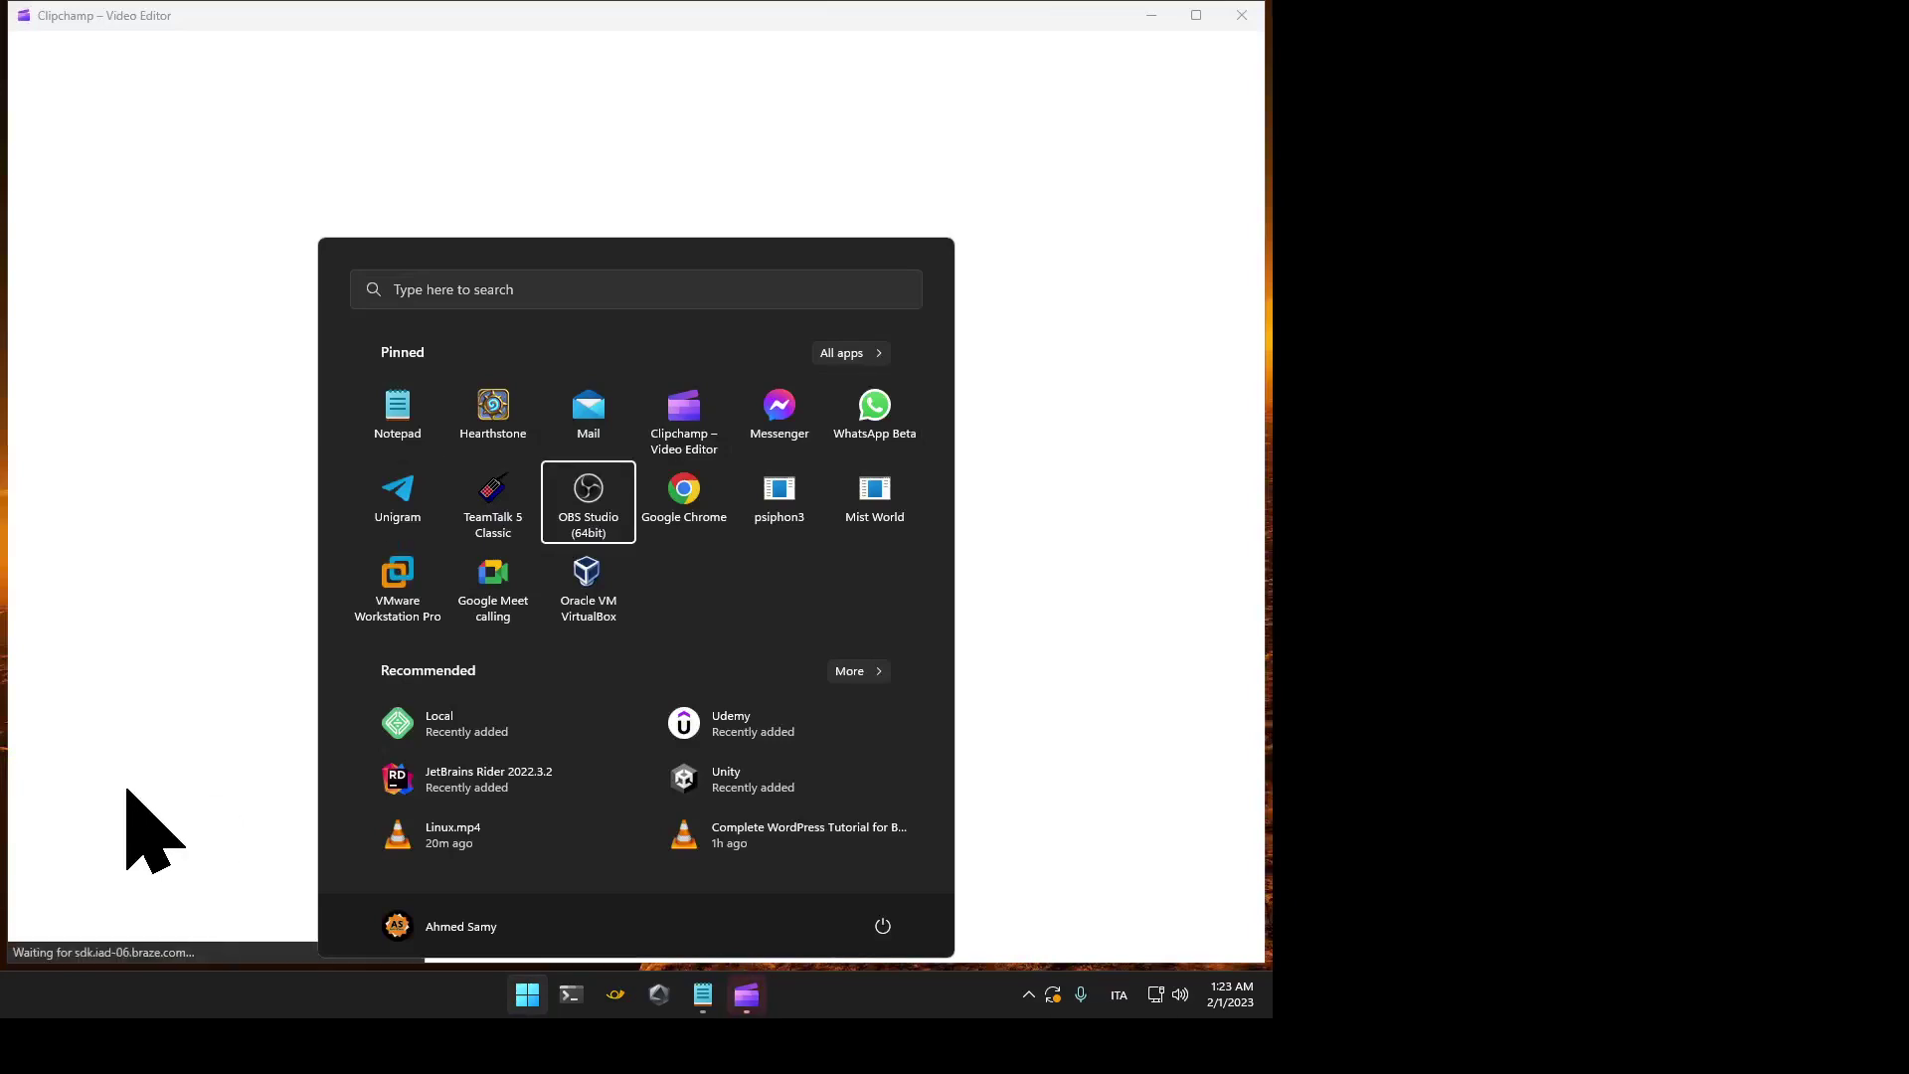
pyautogui.press('Right')
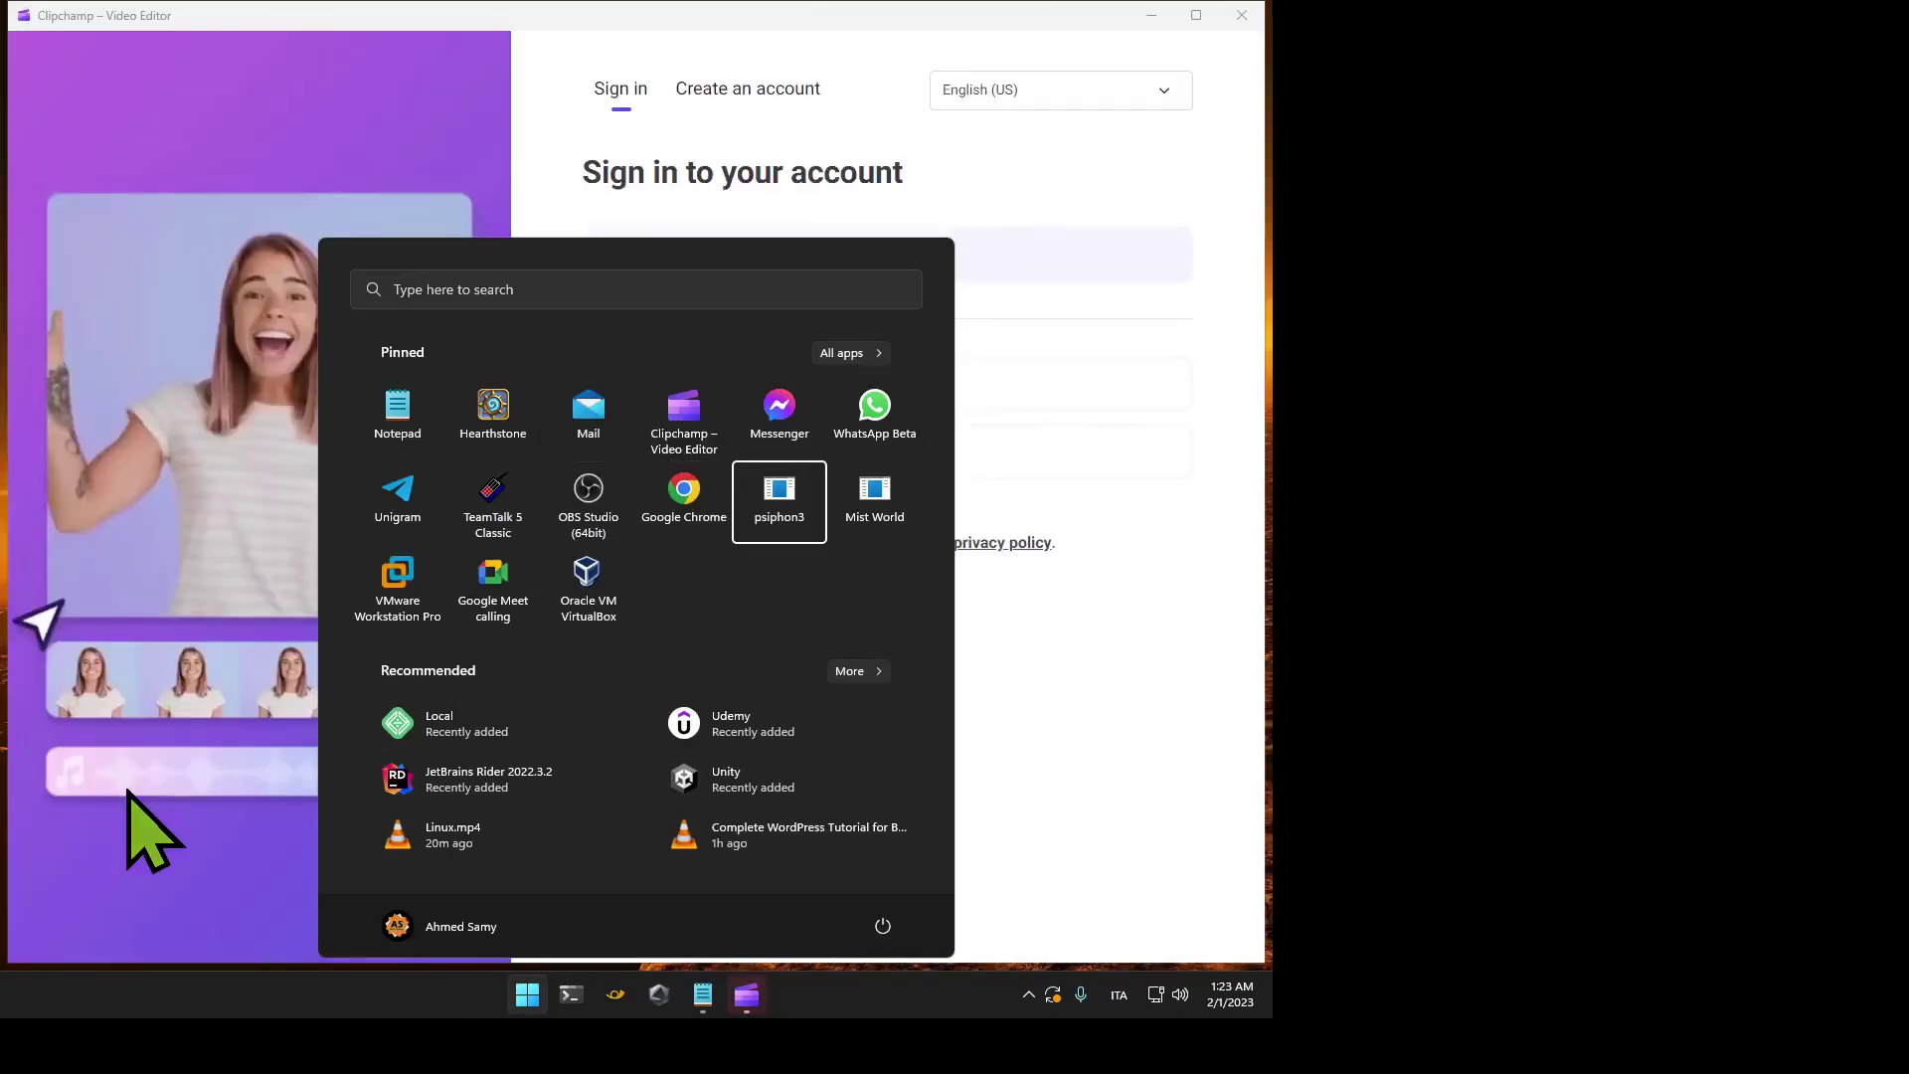
pyautogui.press('Left')
pyautogui.press('Return')
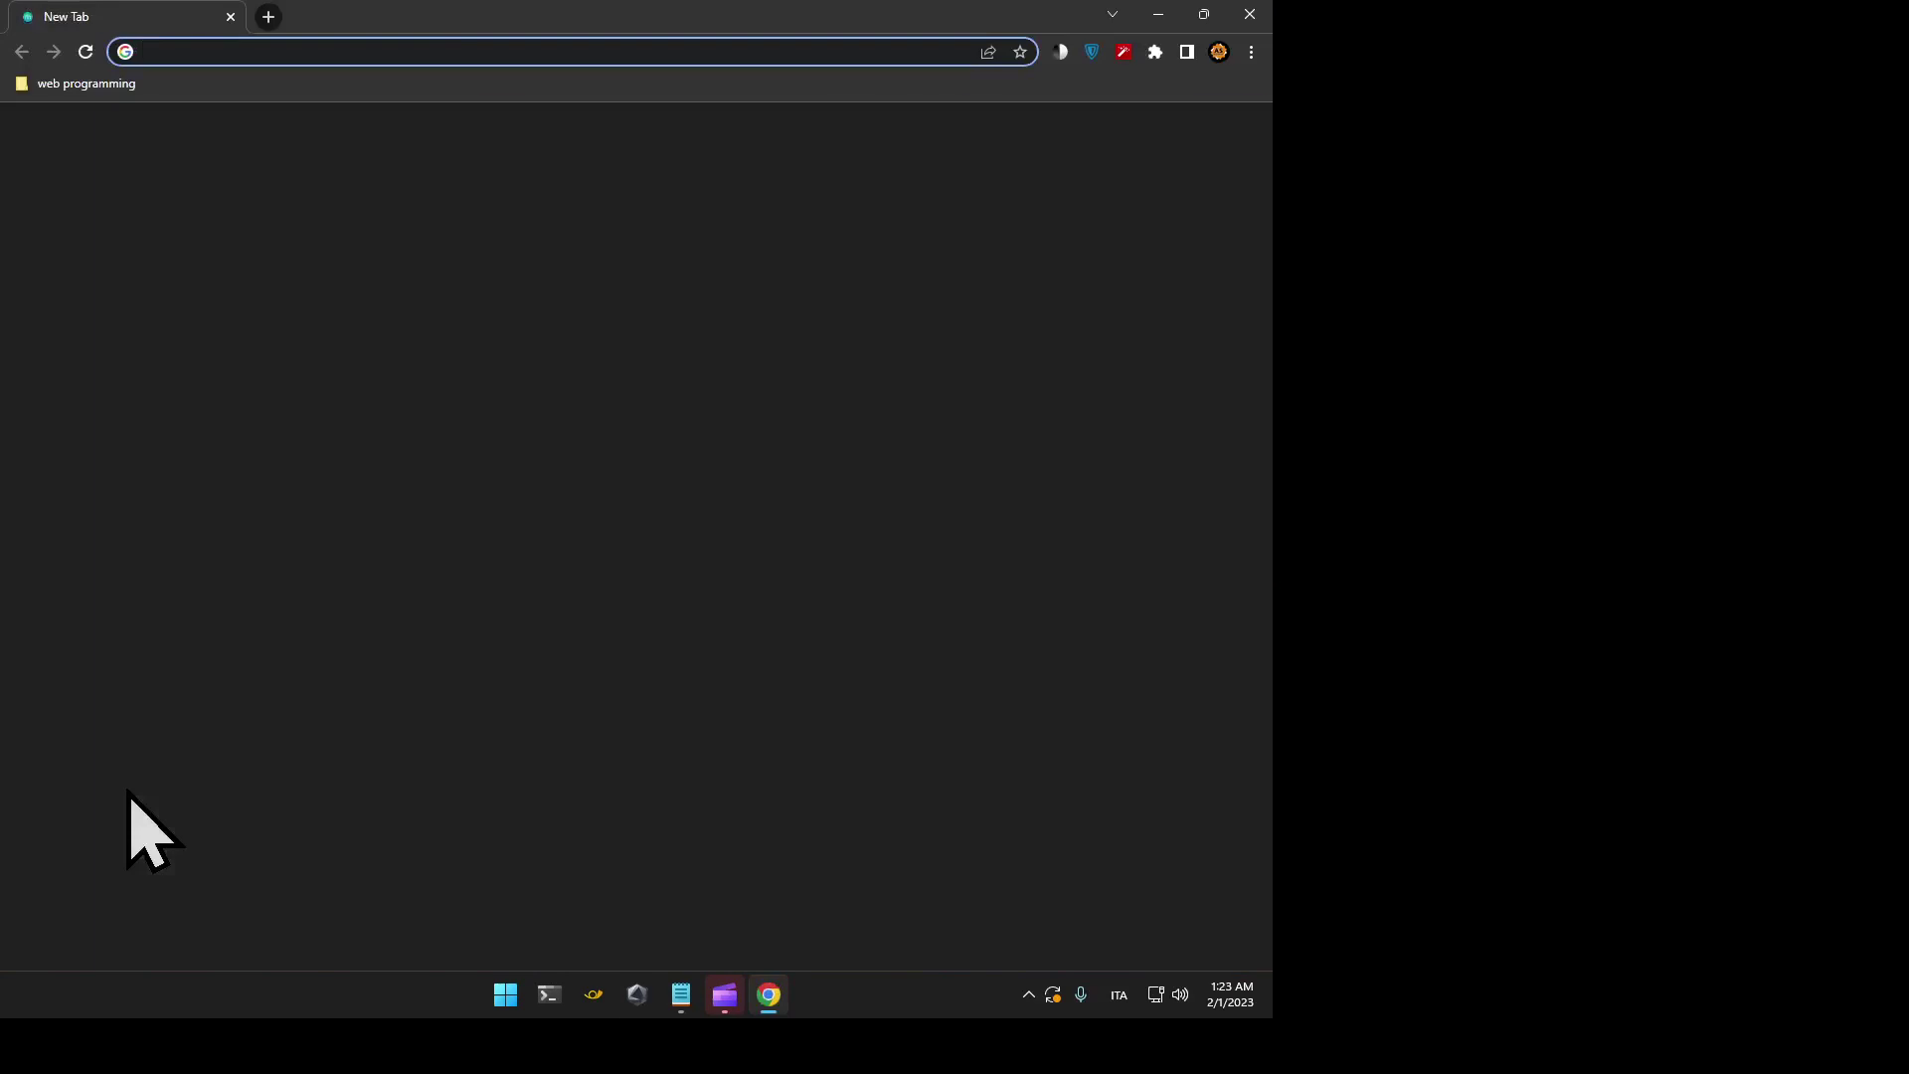
# Step: Cycle through the open windows to bring Notepad to the front, and open File Explorer at This PC
pyautogui.hotkey('alt', 'Tab')
pyautogui.hotkey('alt', 'Tab')
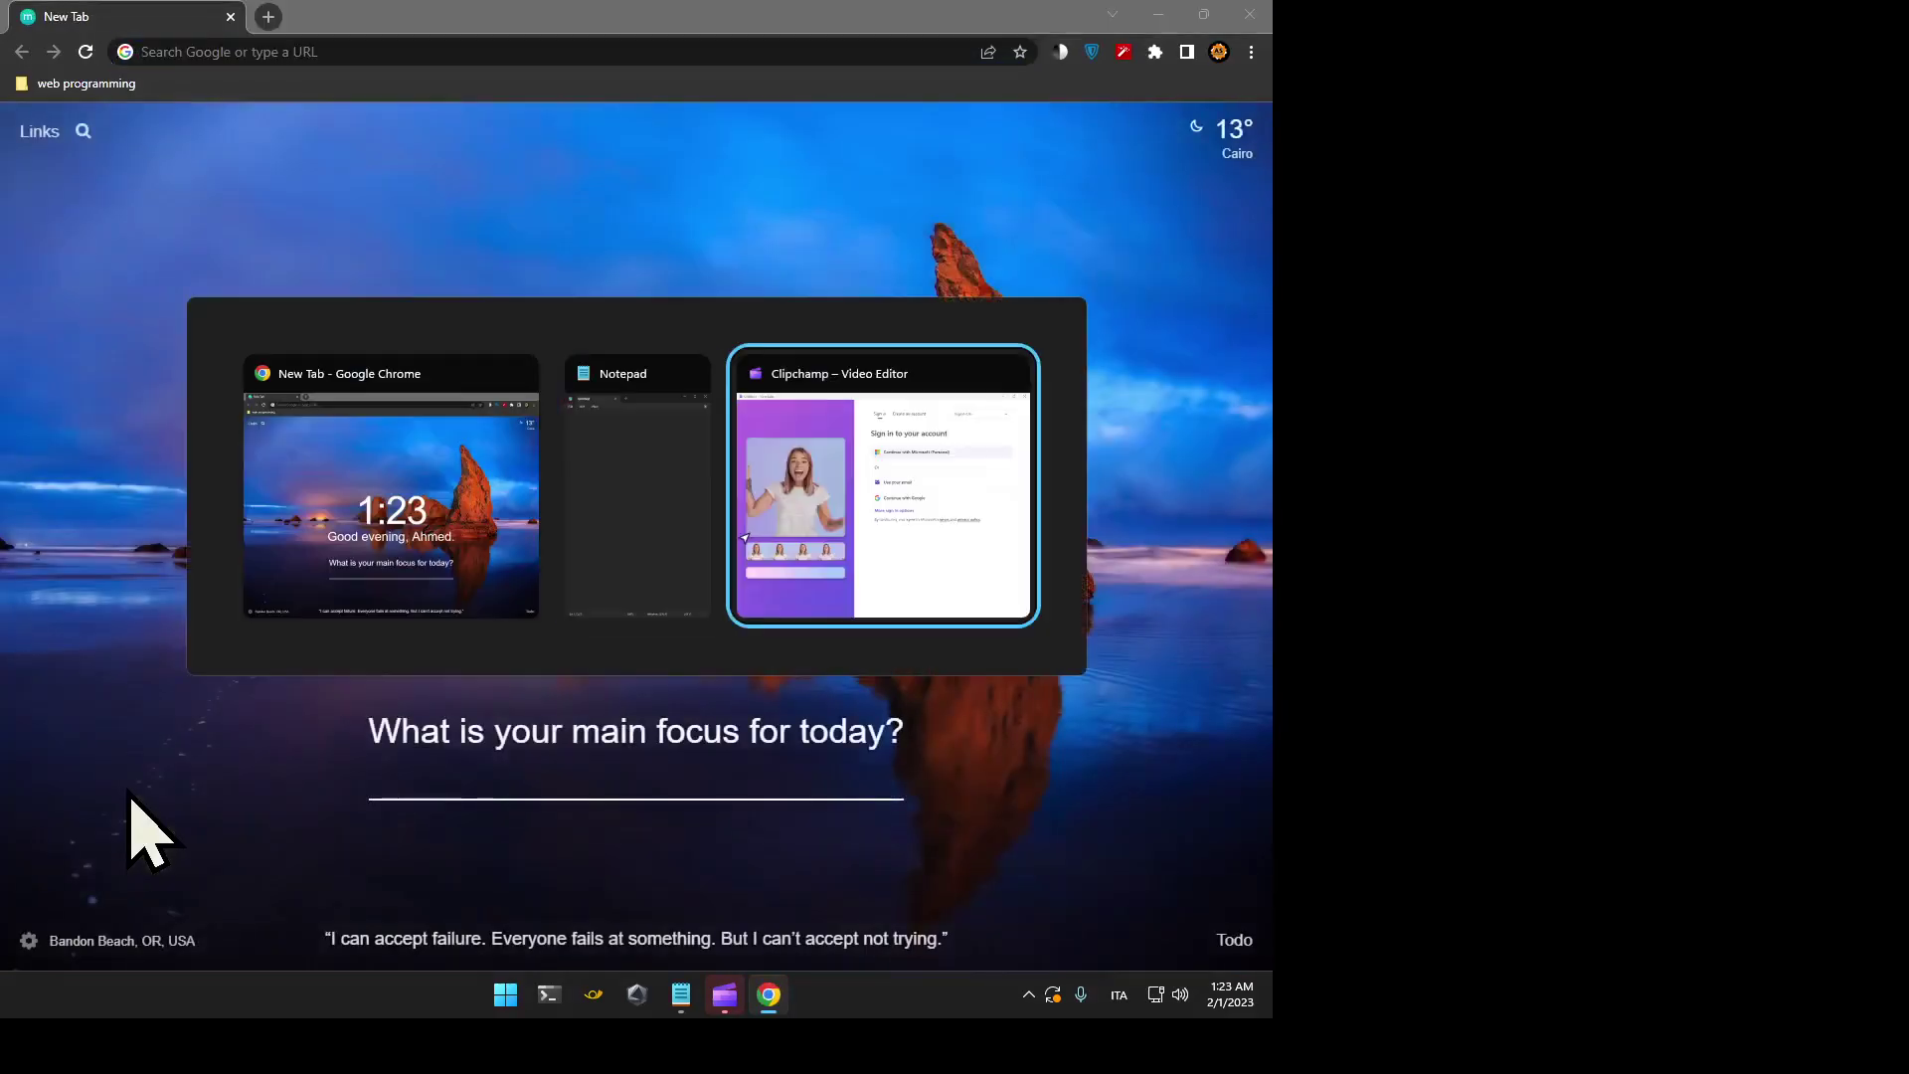
pyautogui.hotkey('alt', 'Tab')
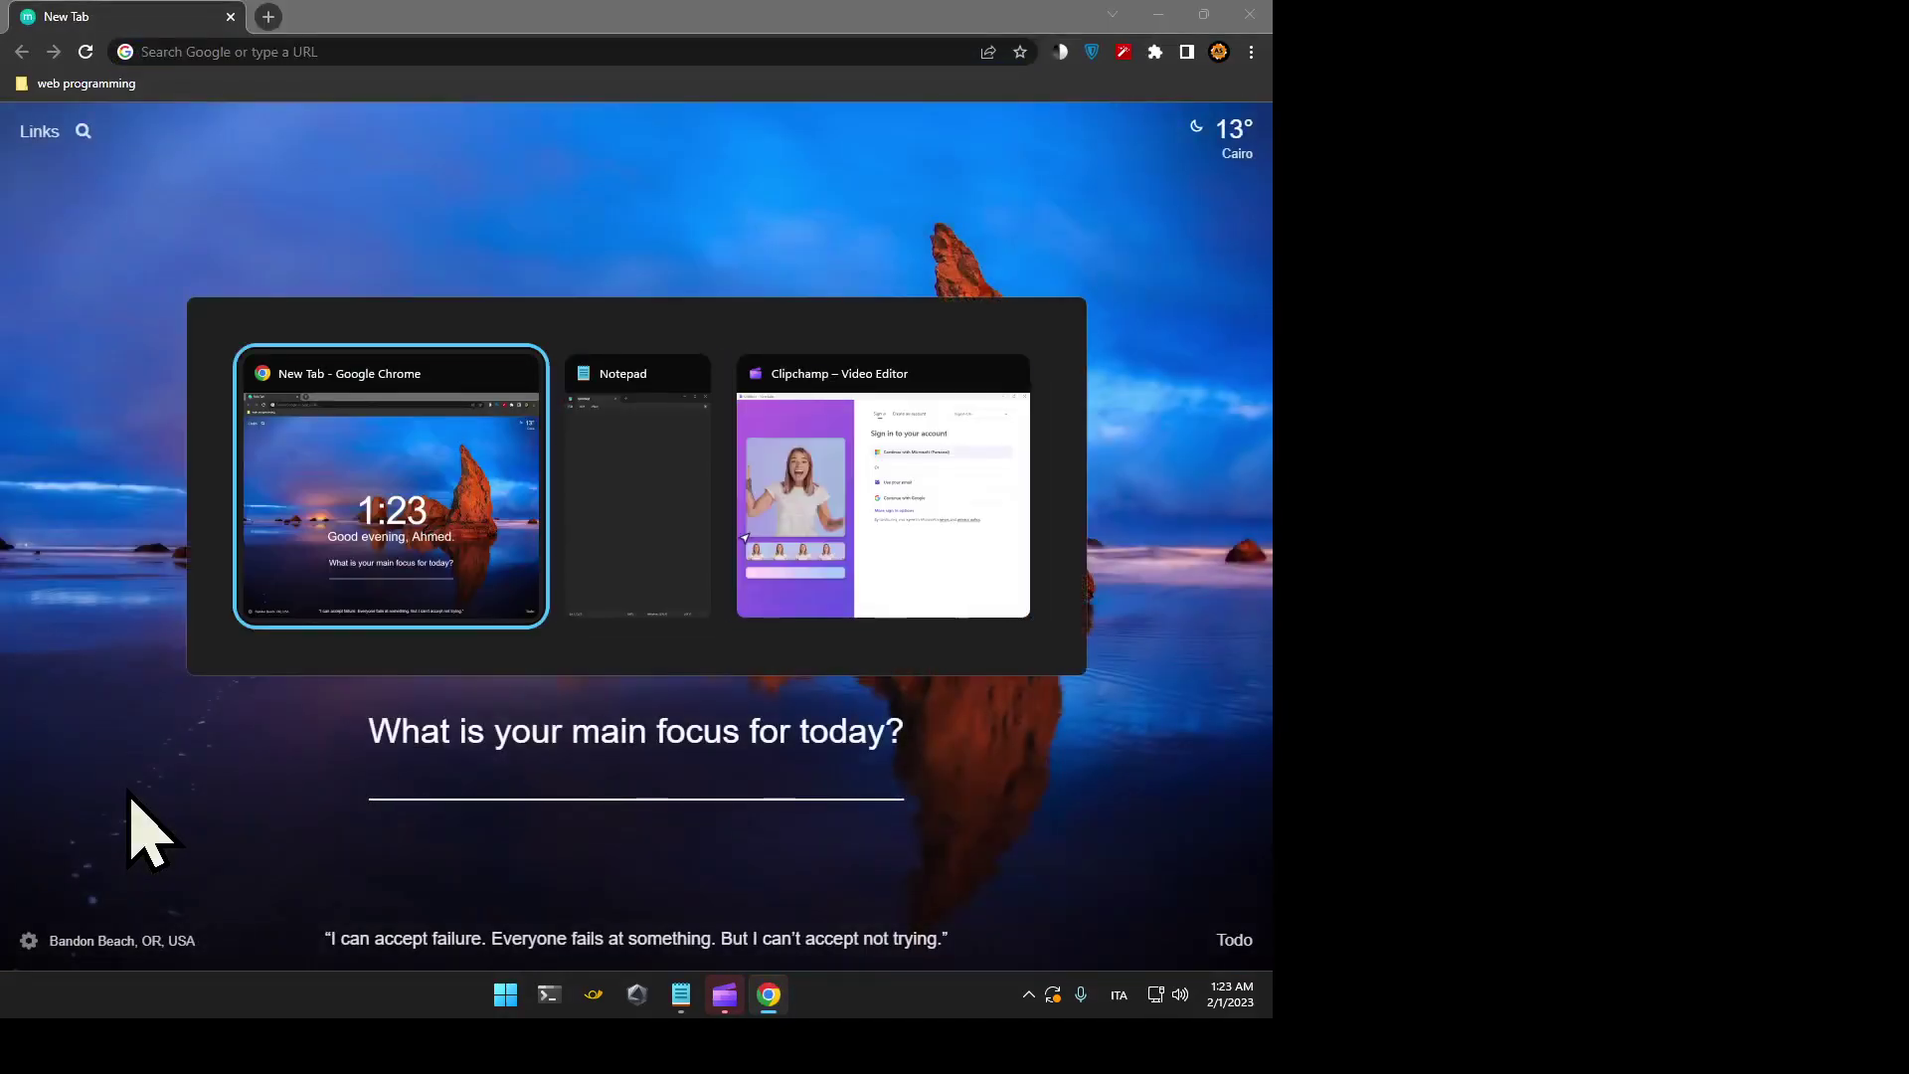
pyautogui.hotkey('alt', 'Tab')
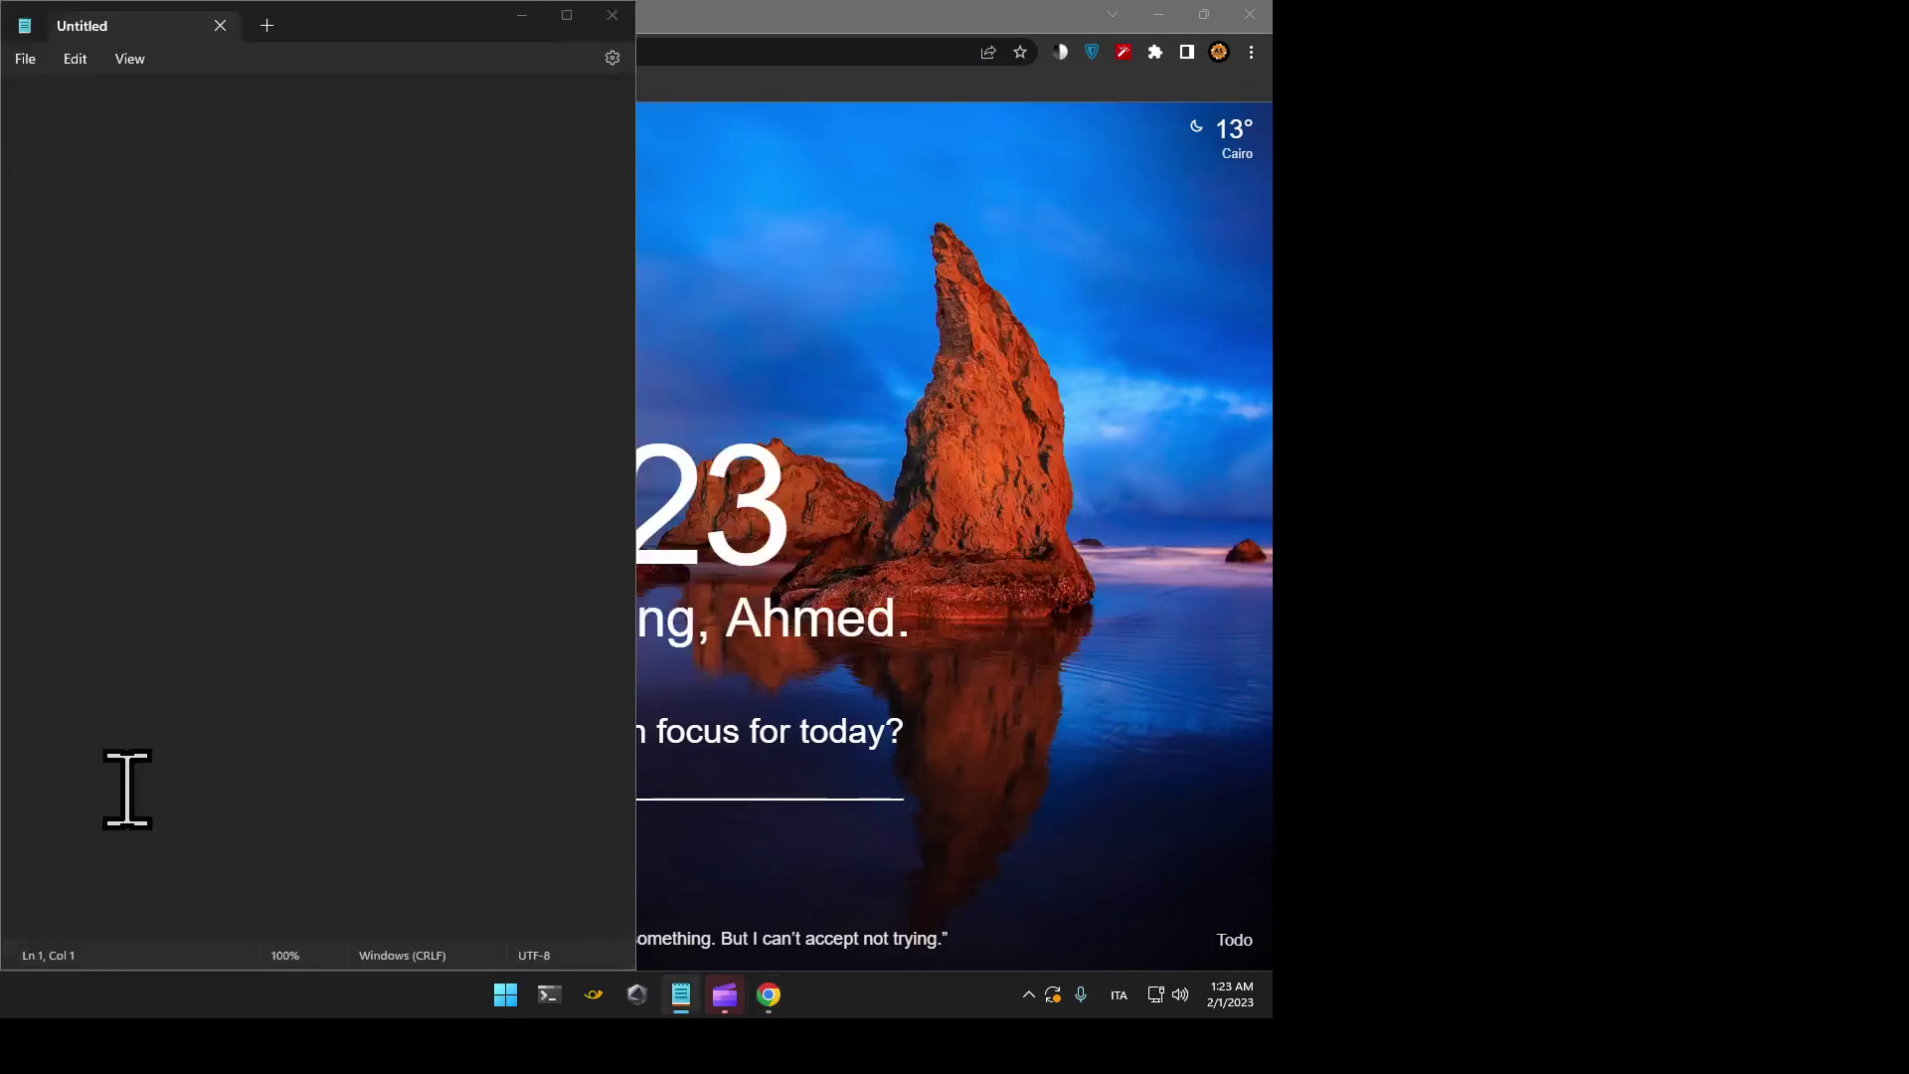
pyautogui.press('super+e')
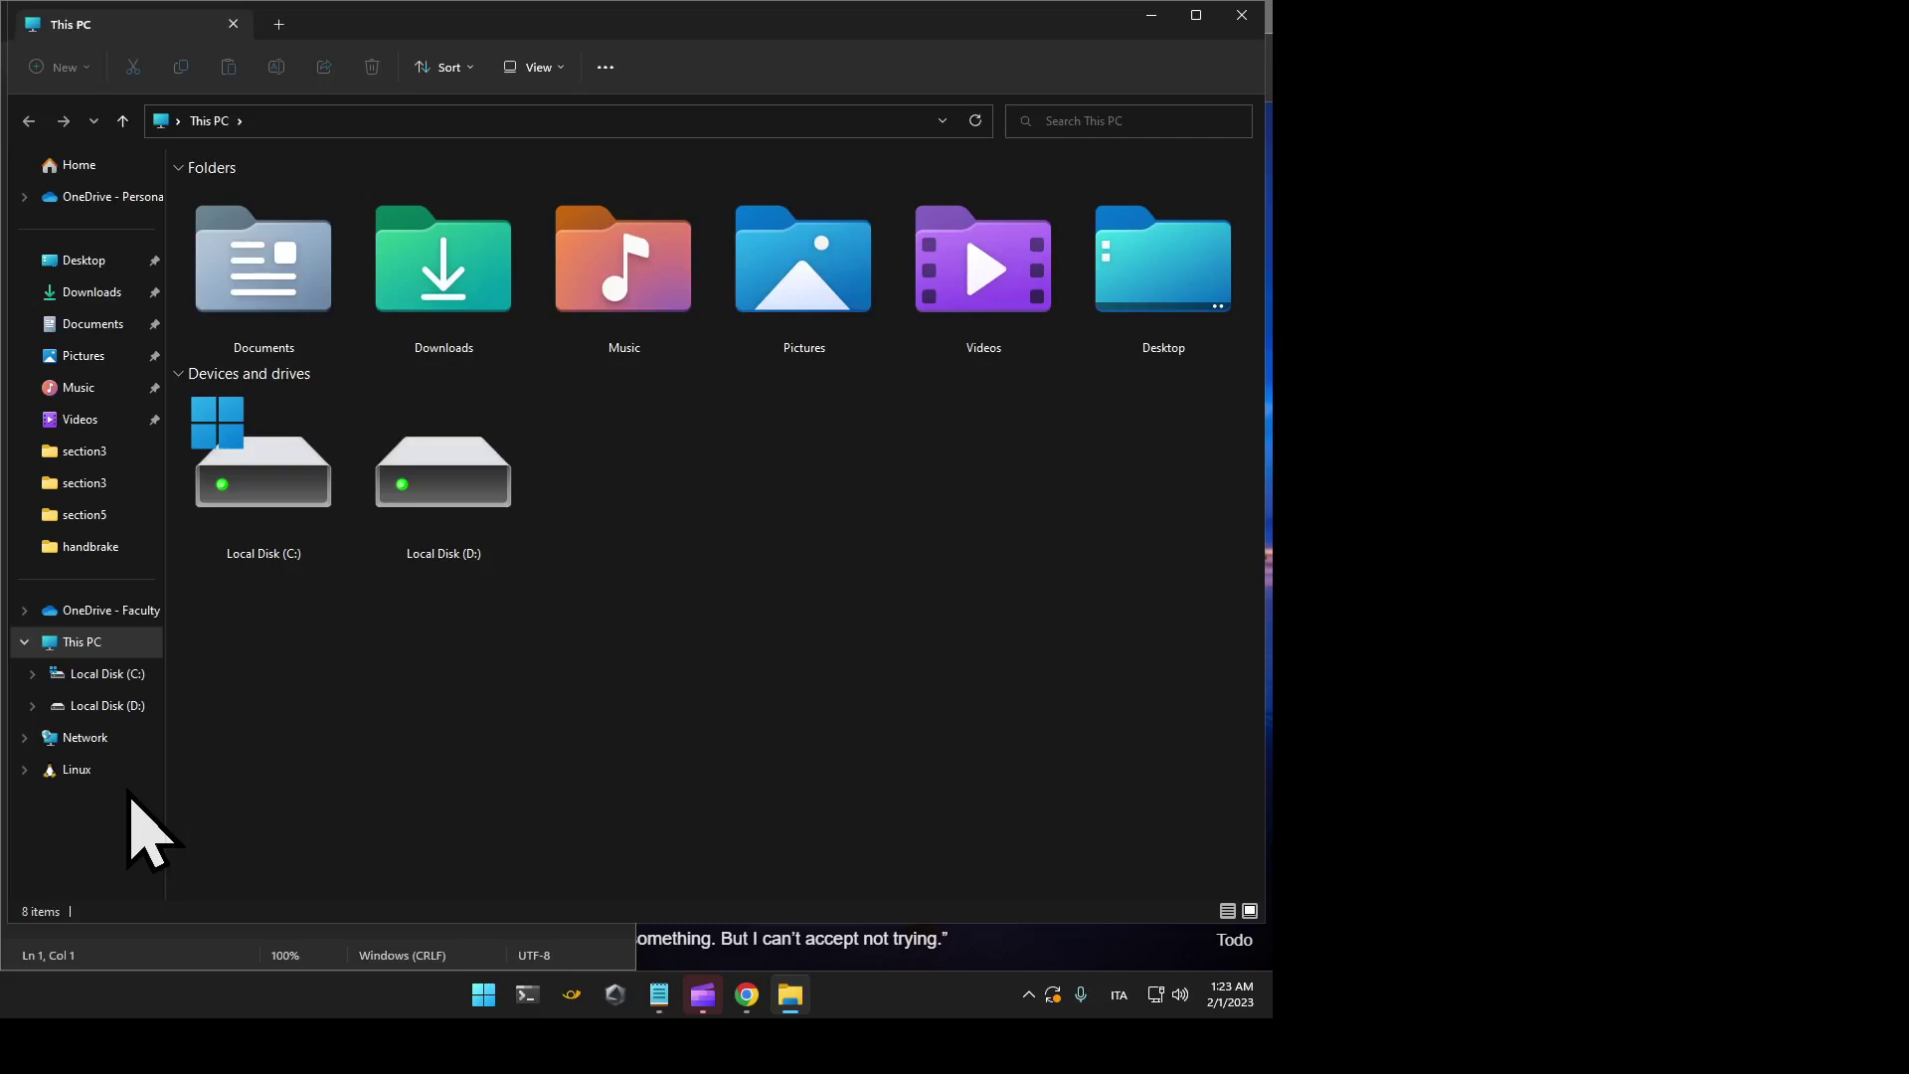
# Step: Cycle through the open windows on this desktop: File Explorer, Notepad, Chrome and Clipchamp
pyautogui.hotkey('alt', 'Tab')
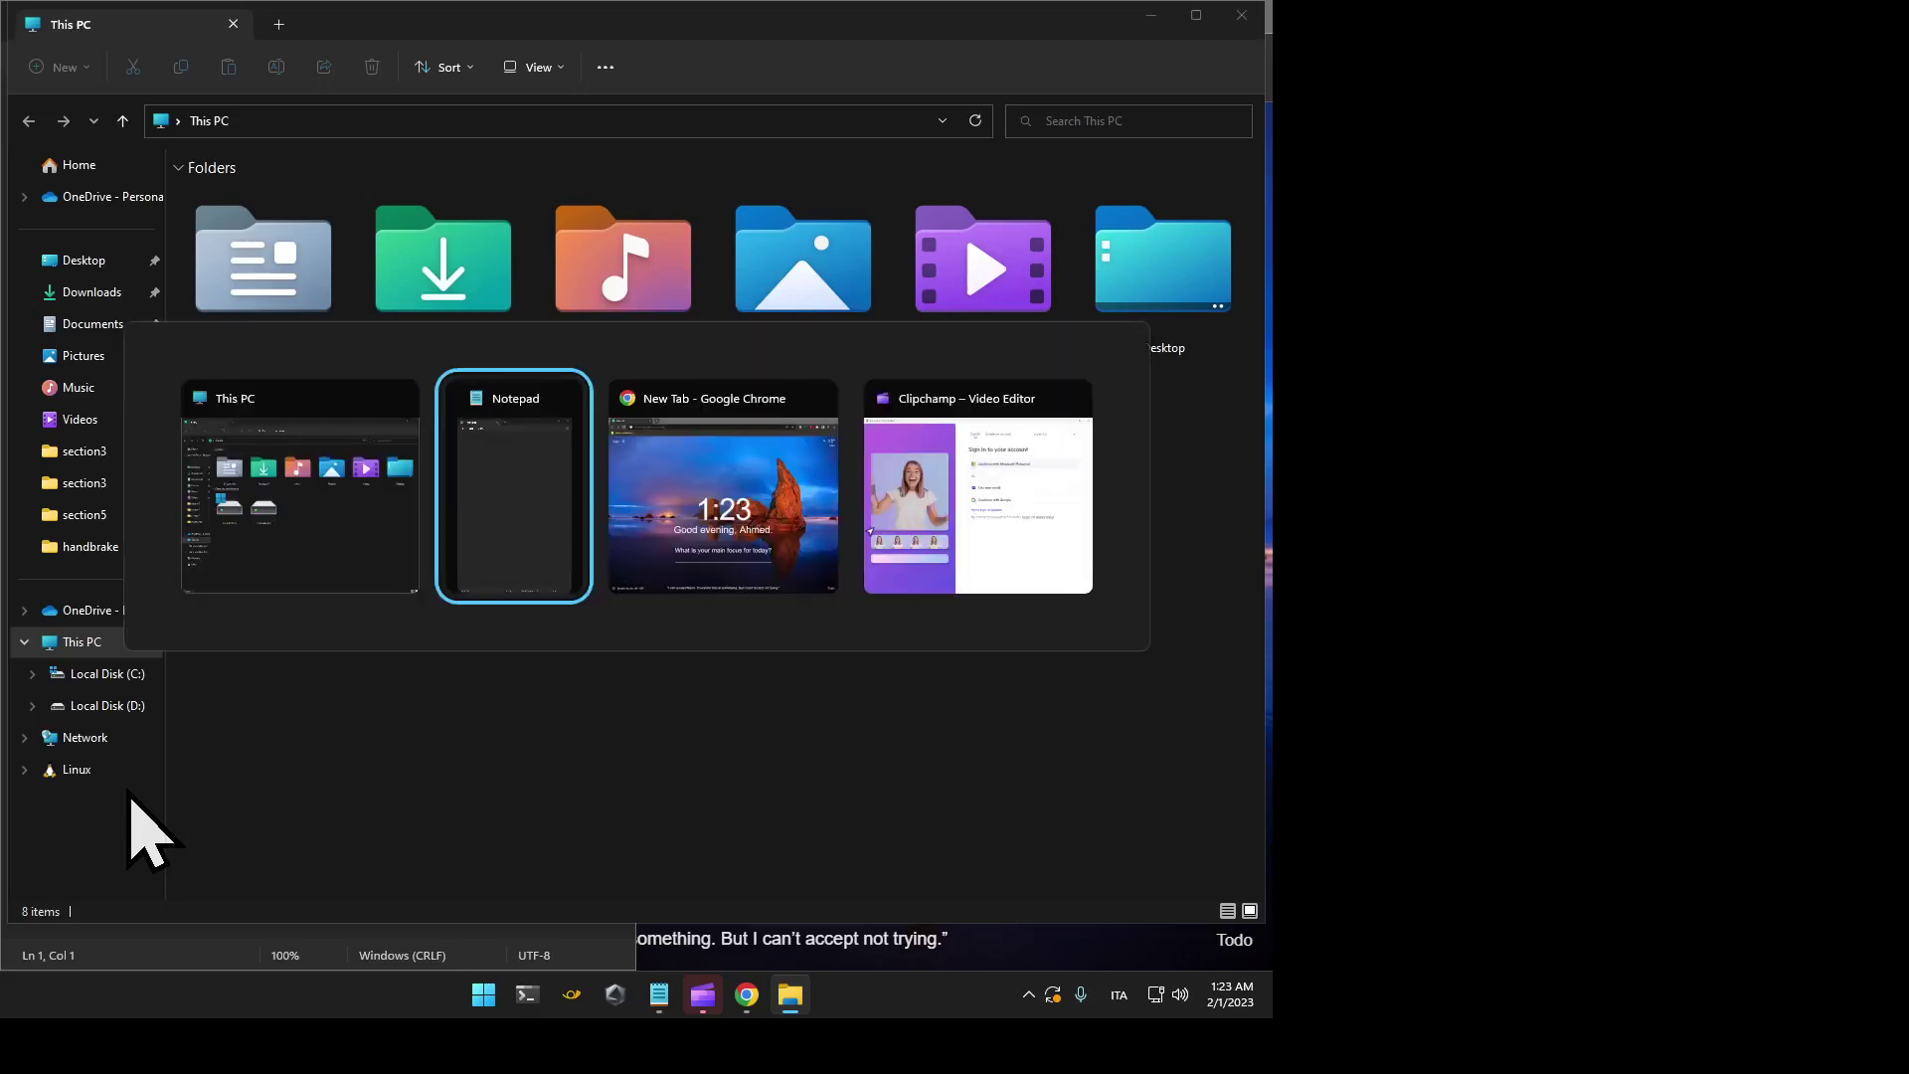
pyautogui.hotkey('alt', 'Tab')
pyautogui.hotkey('alt', 'Tab')
pyautogui.hotkey('alt', 'Tab')
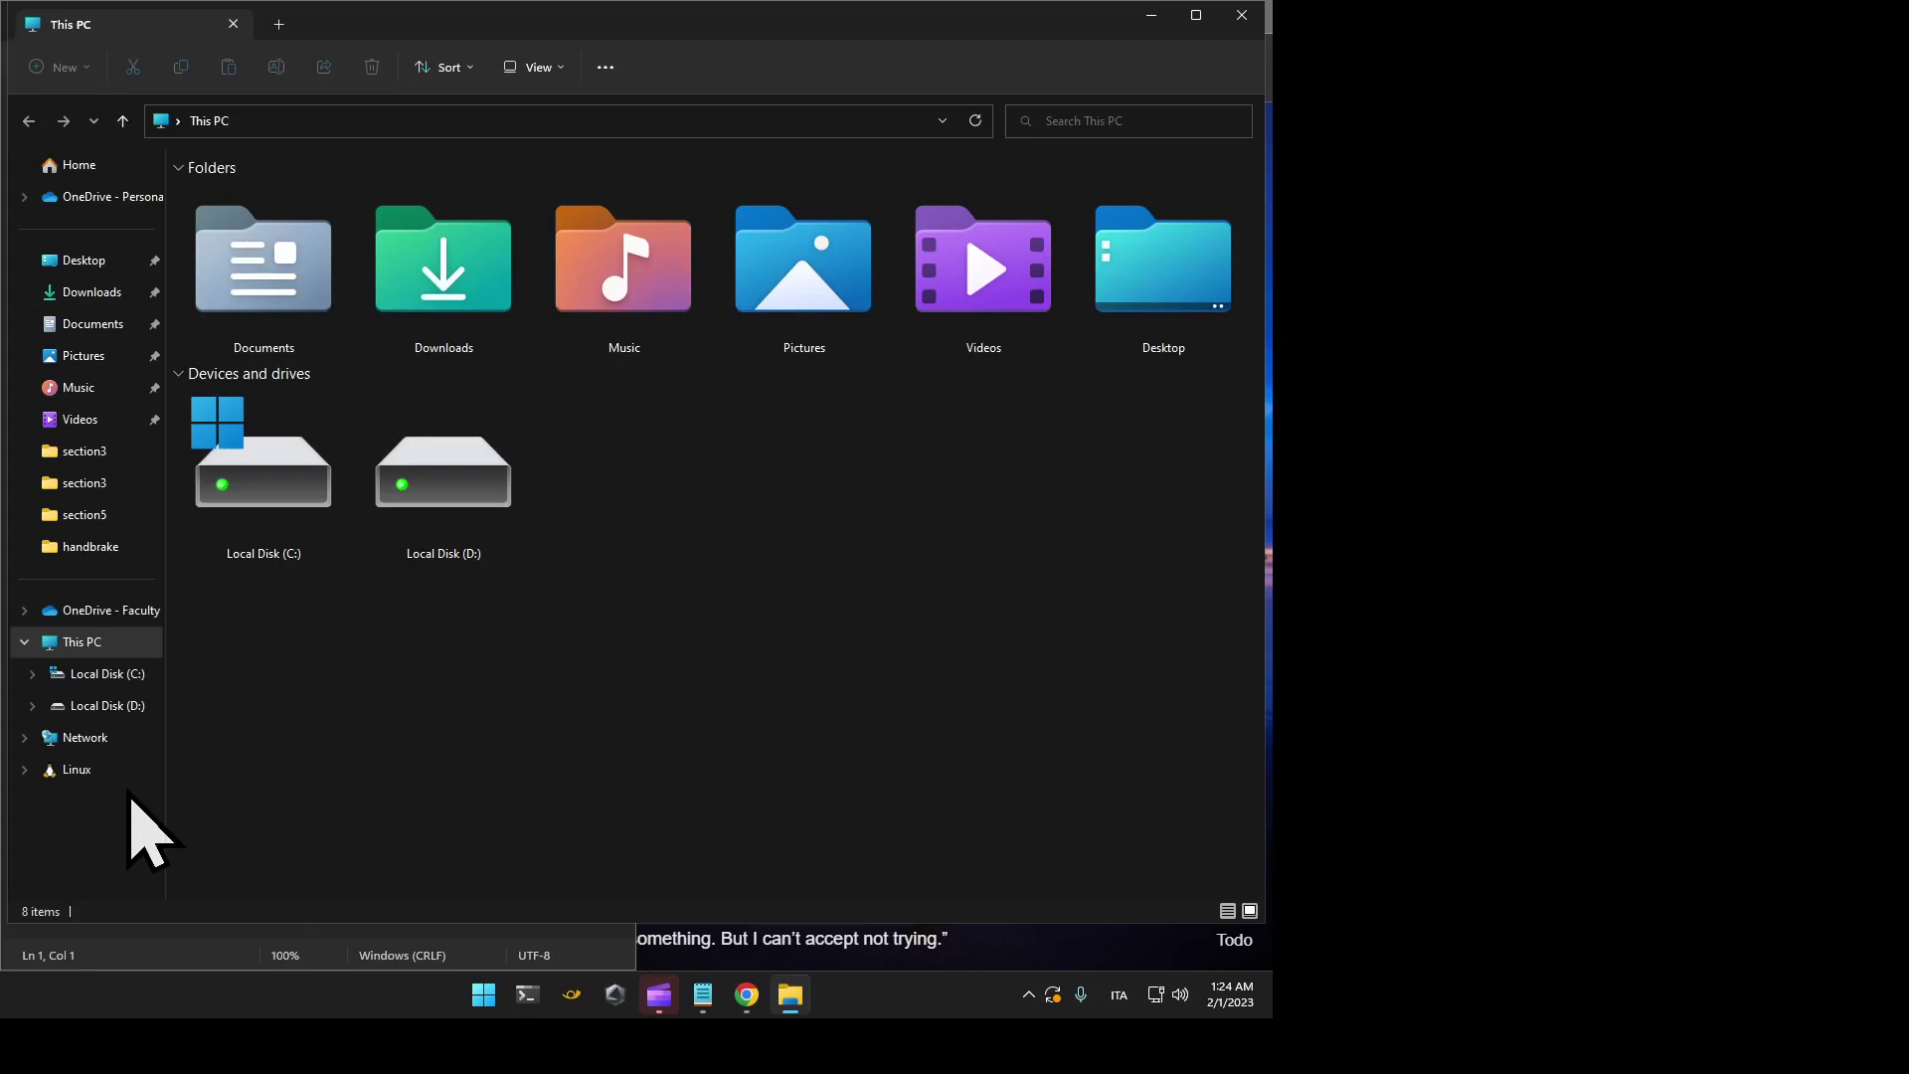
# Step: Check the open windows again and switch to the empty virtual desktop
pyautogui.hotkey('alt', 'Tab')
pyautogui.hotkey('alt', 'Tab')
pyautogui.hotkey('alt', 'Tab')
pyautogui.hotkey('alt', 'Tab')
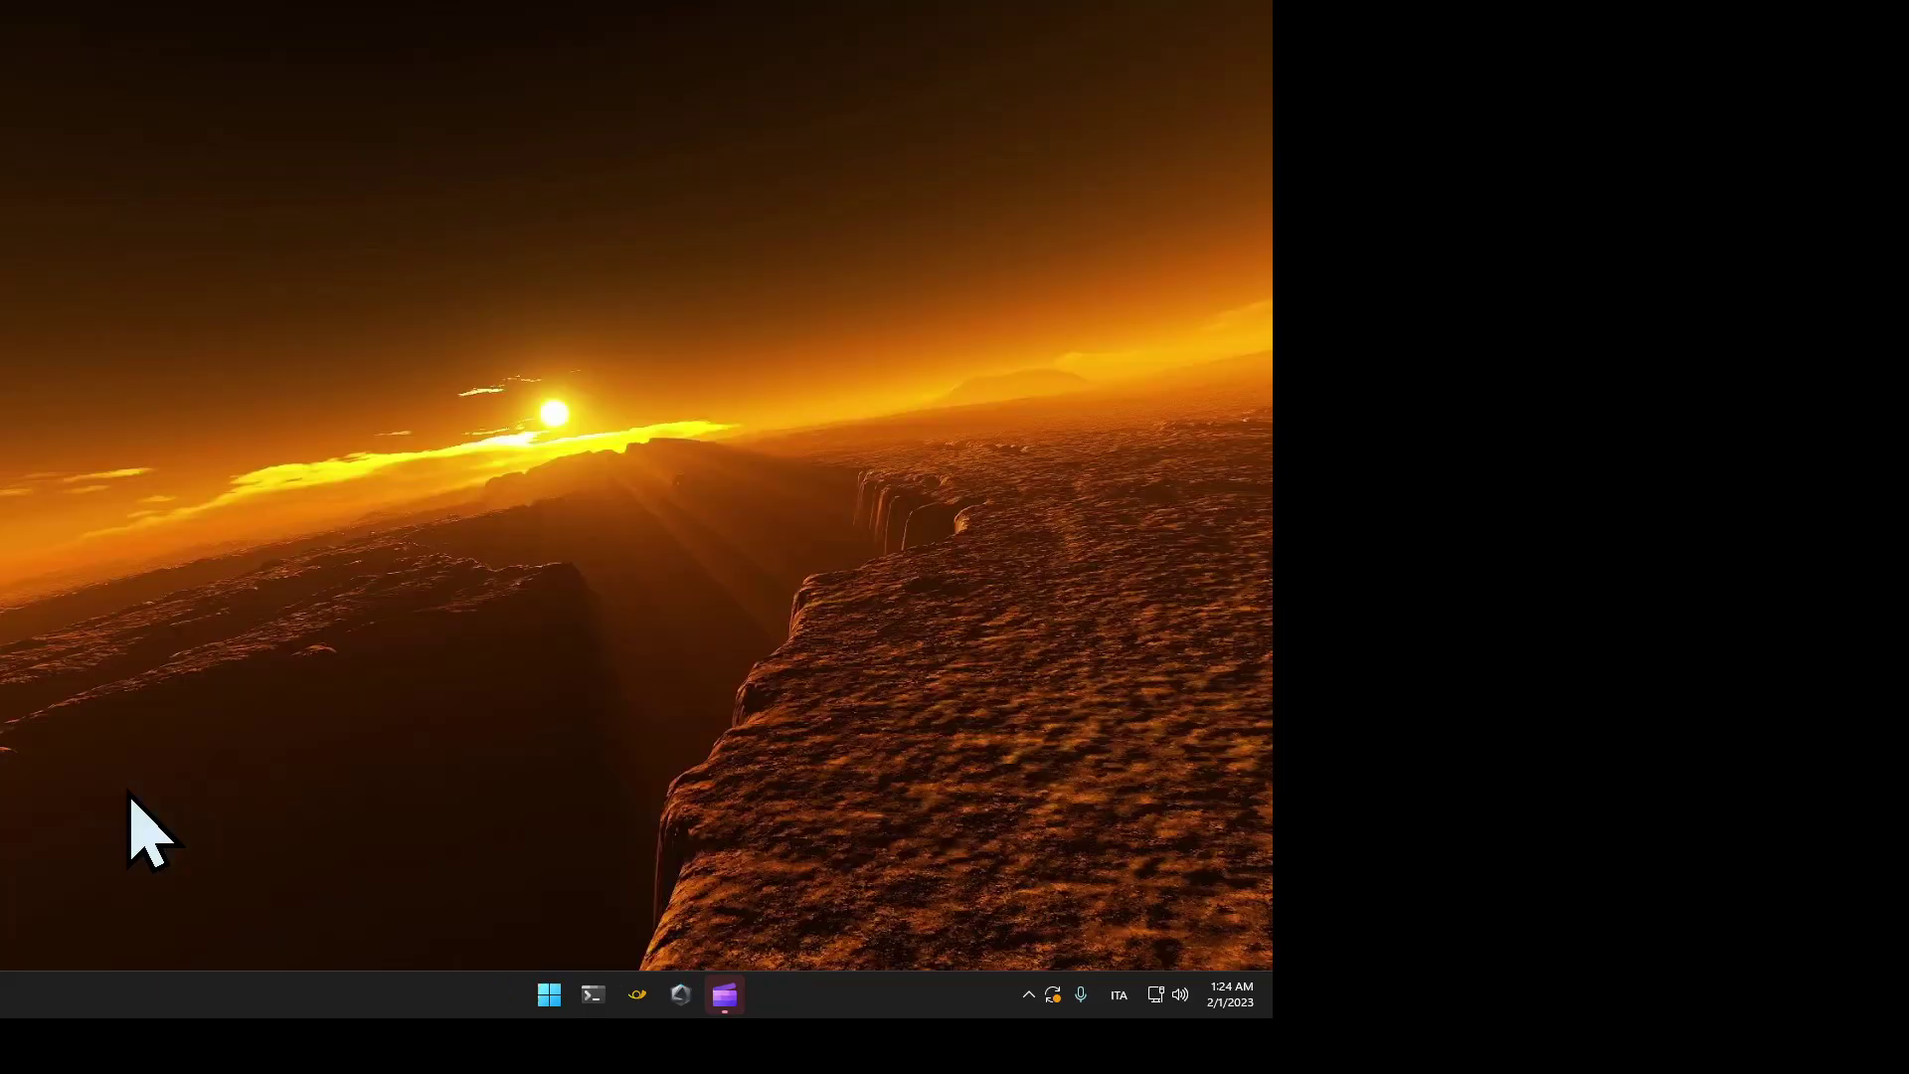
# Step: Launch Google Meet calling from the pinned apps on the empty desktop
pyautogui.press('super')
pyautogui.press('Down')
pyautogui.press('Right')
pyautogui.press('Down')
pyautogui.press('Down')
pyautogui.press('Right')
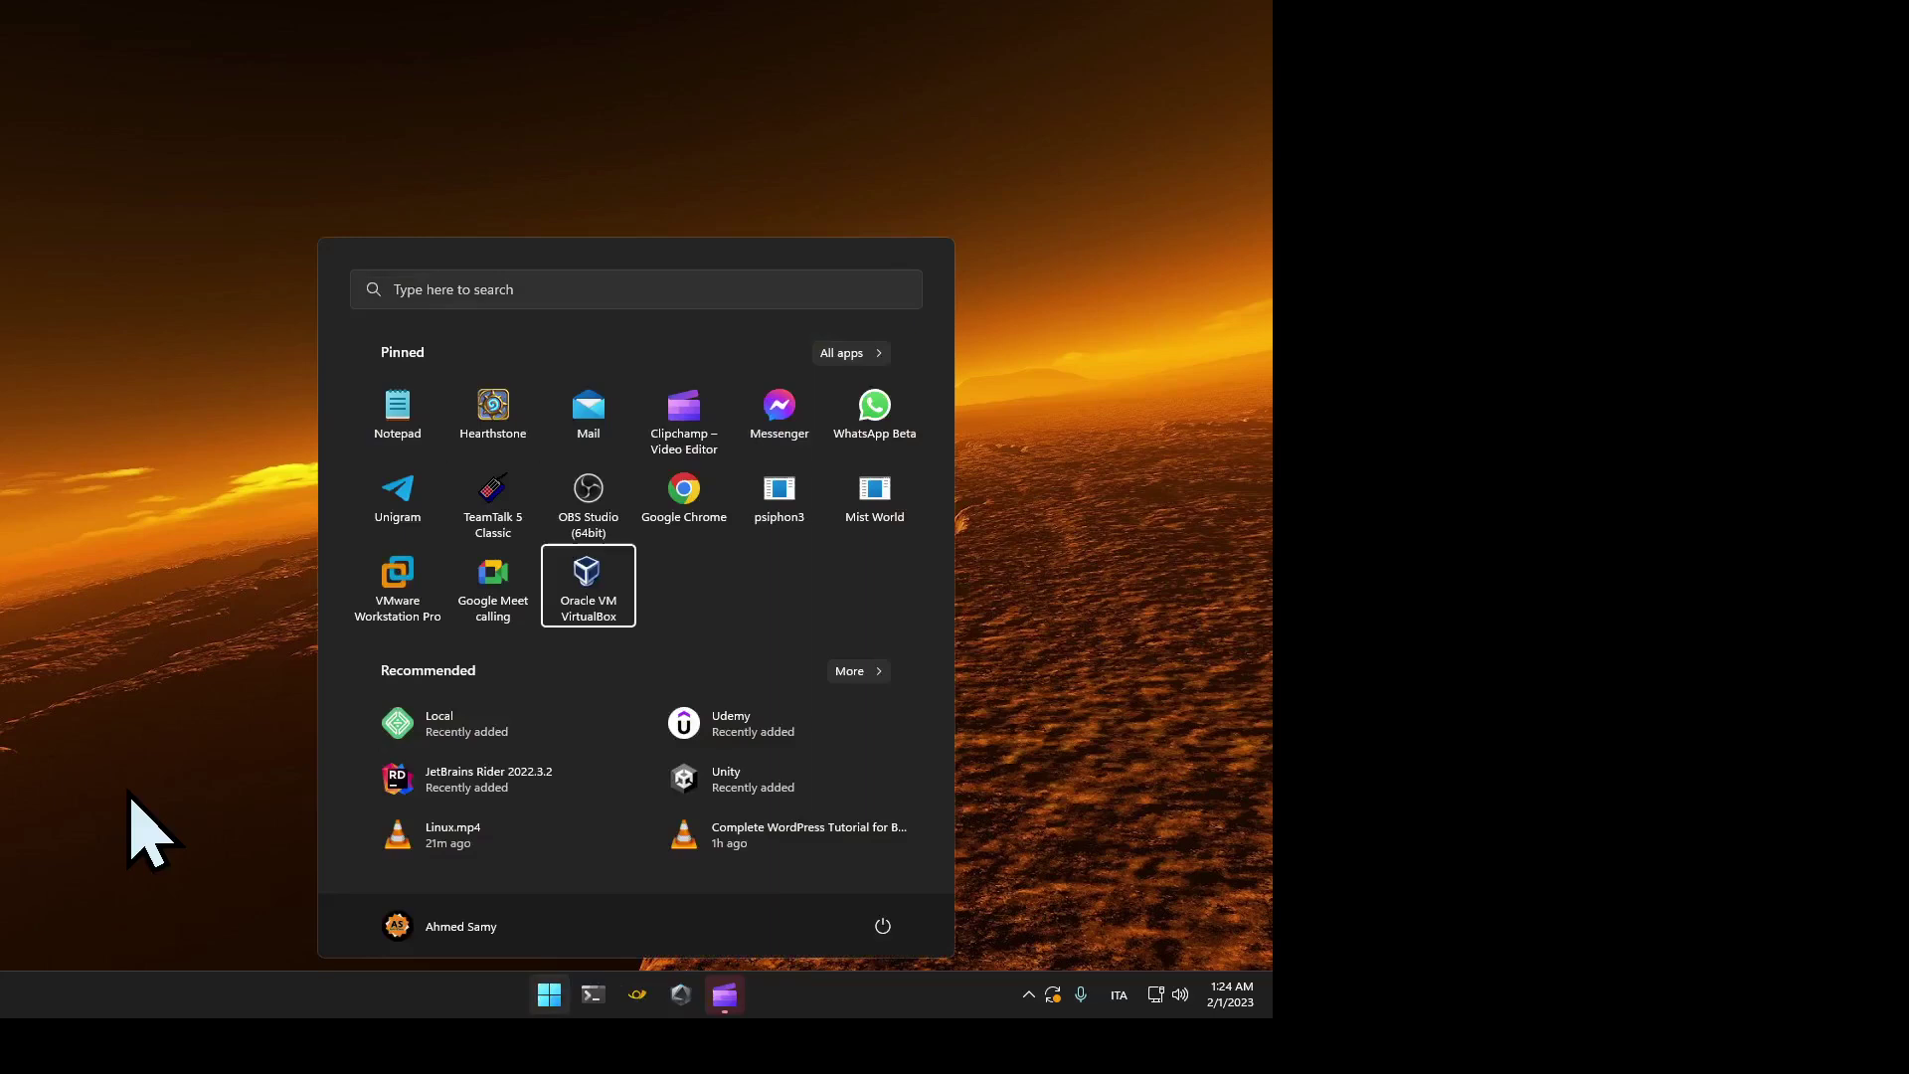
pyautogui.press('Left')
pyautogui.press('Left')
pyautogui.press('Right')
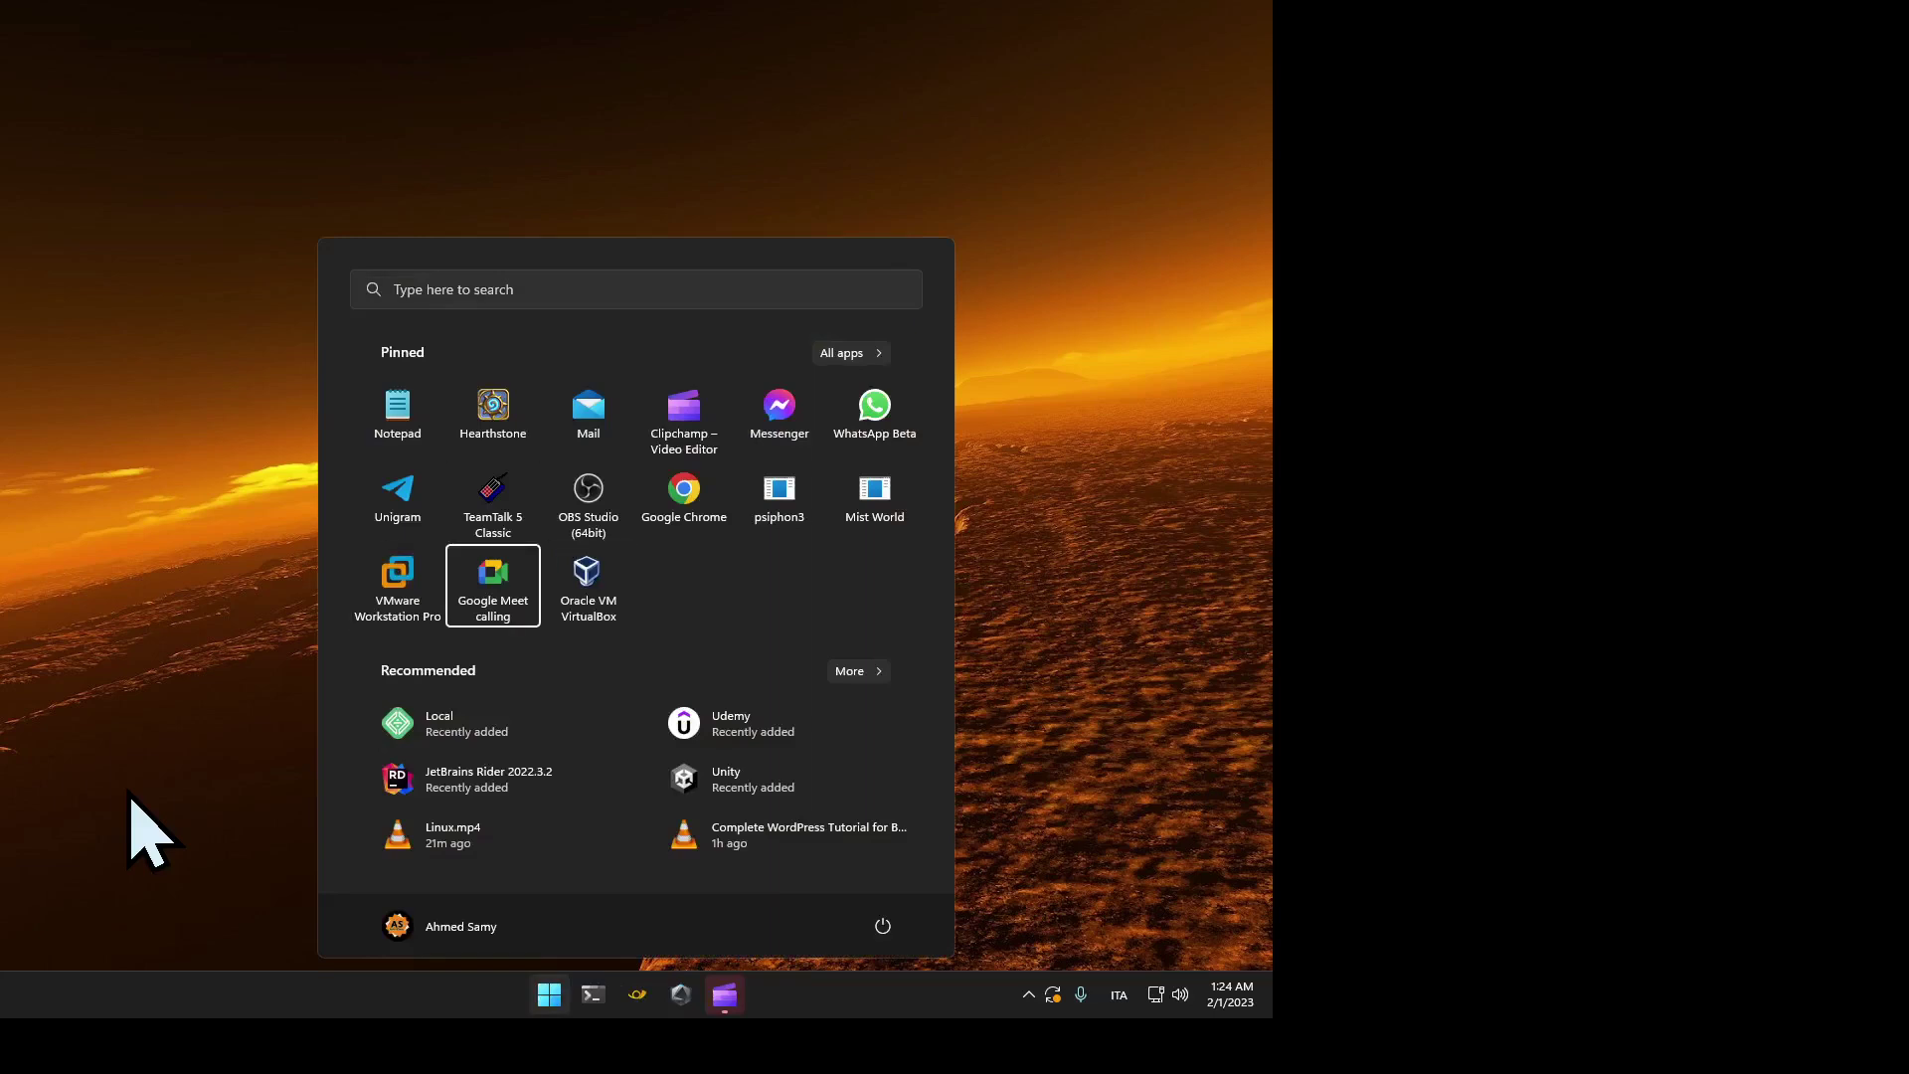
pyautogui.press('Return')
# Step: Launch Oracle VM VirtualBox from the pinned apps on the same desktop as Google Meet
pyautogui.press('super')
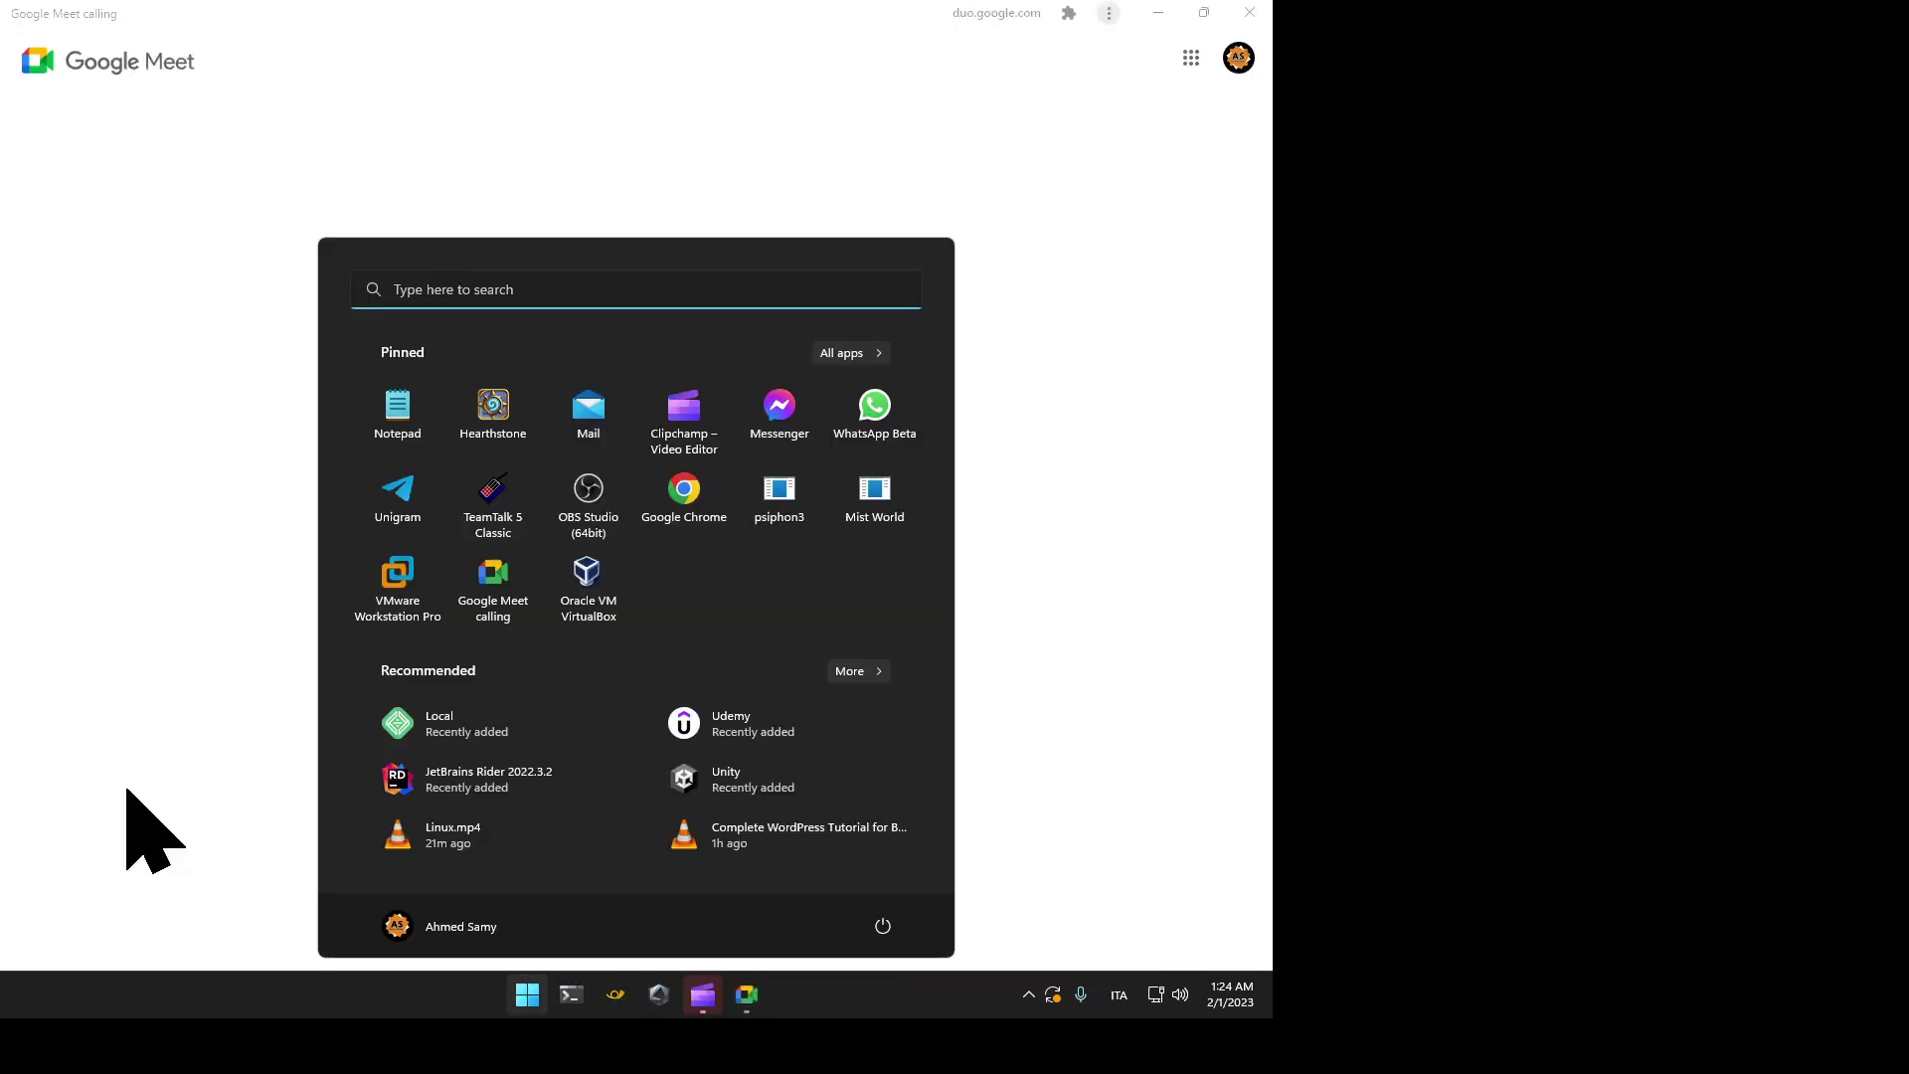
pyautogui.press('Down')
pyautogui.press('Right')
pyautogui.press('Down')
pyautogui.press('Down')
pyautogui.press('Right')
pyautogui.press('Left')
pyautogui.press('Left')
pyautogui.press('Left')
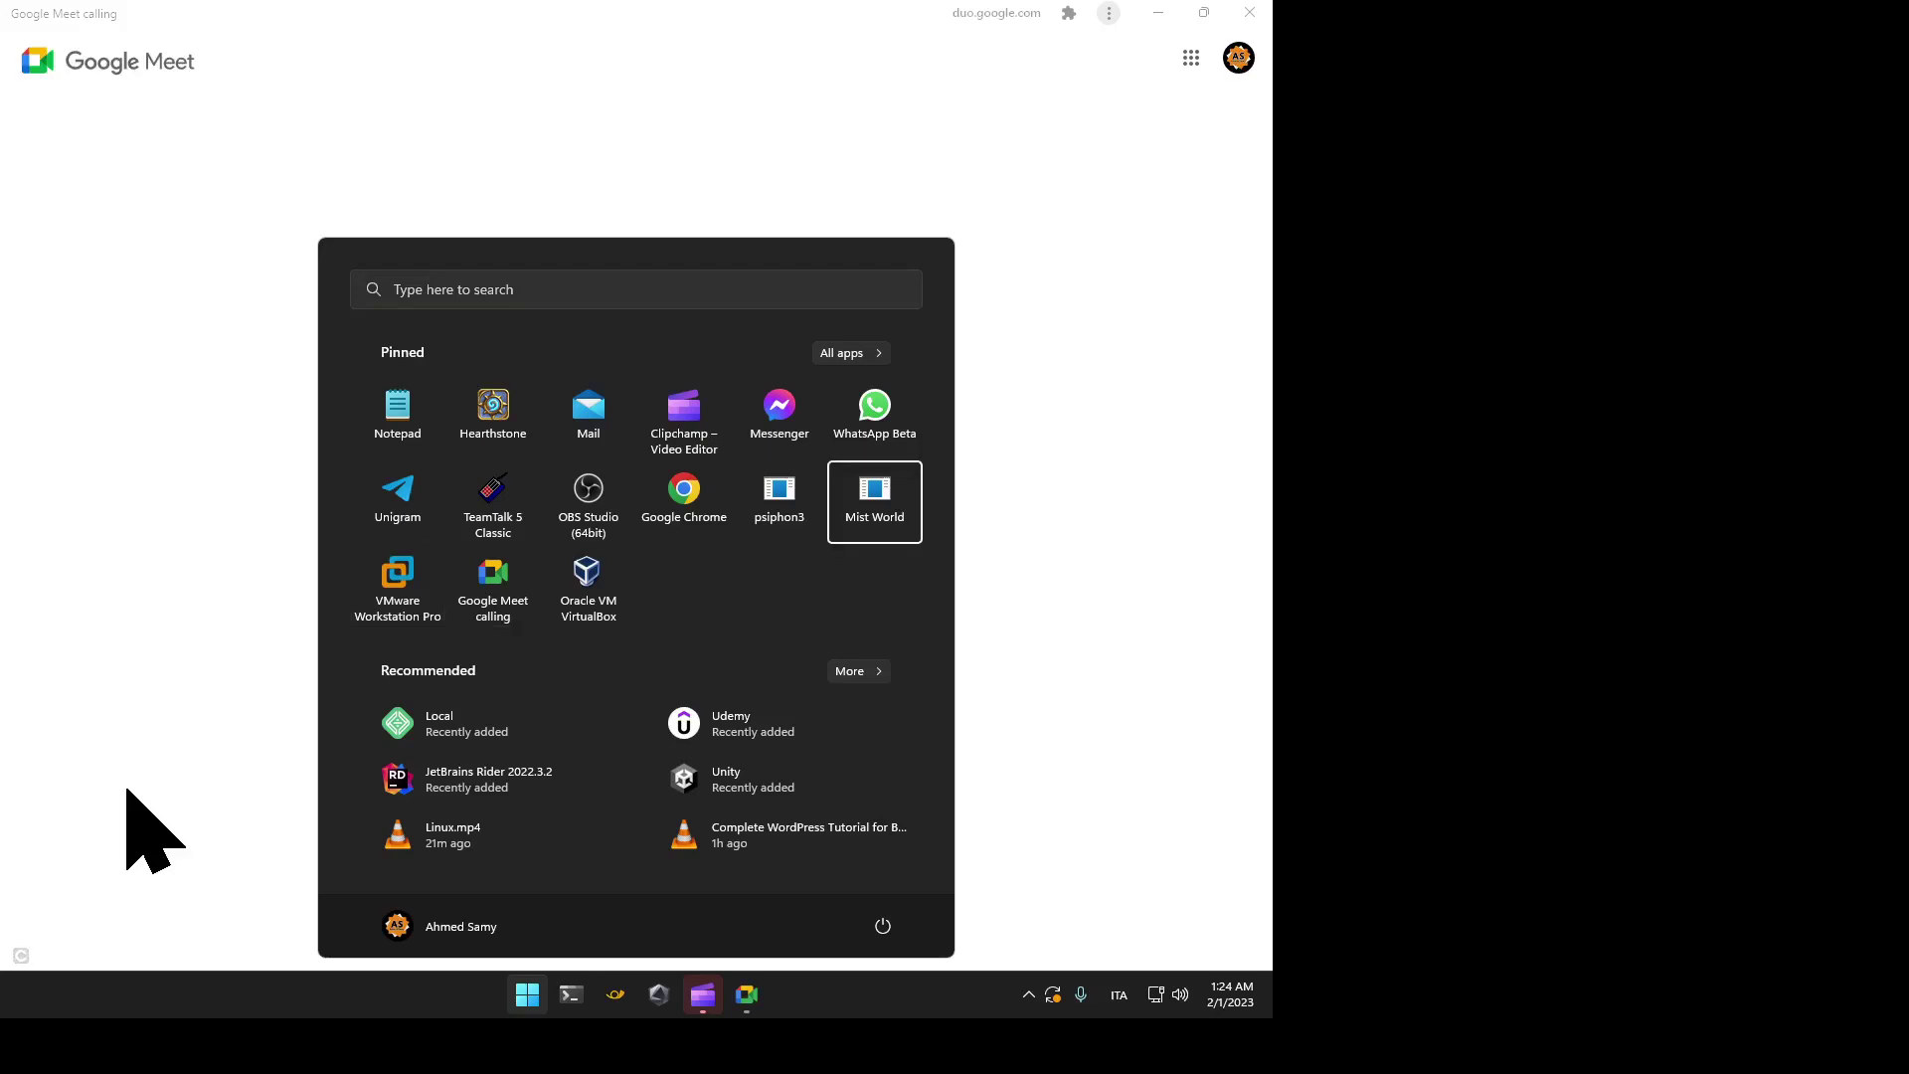
pyautogui.press('Left')
pyautogui.press('Down')
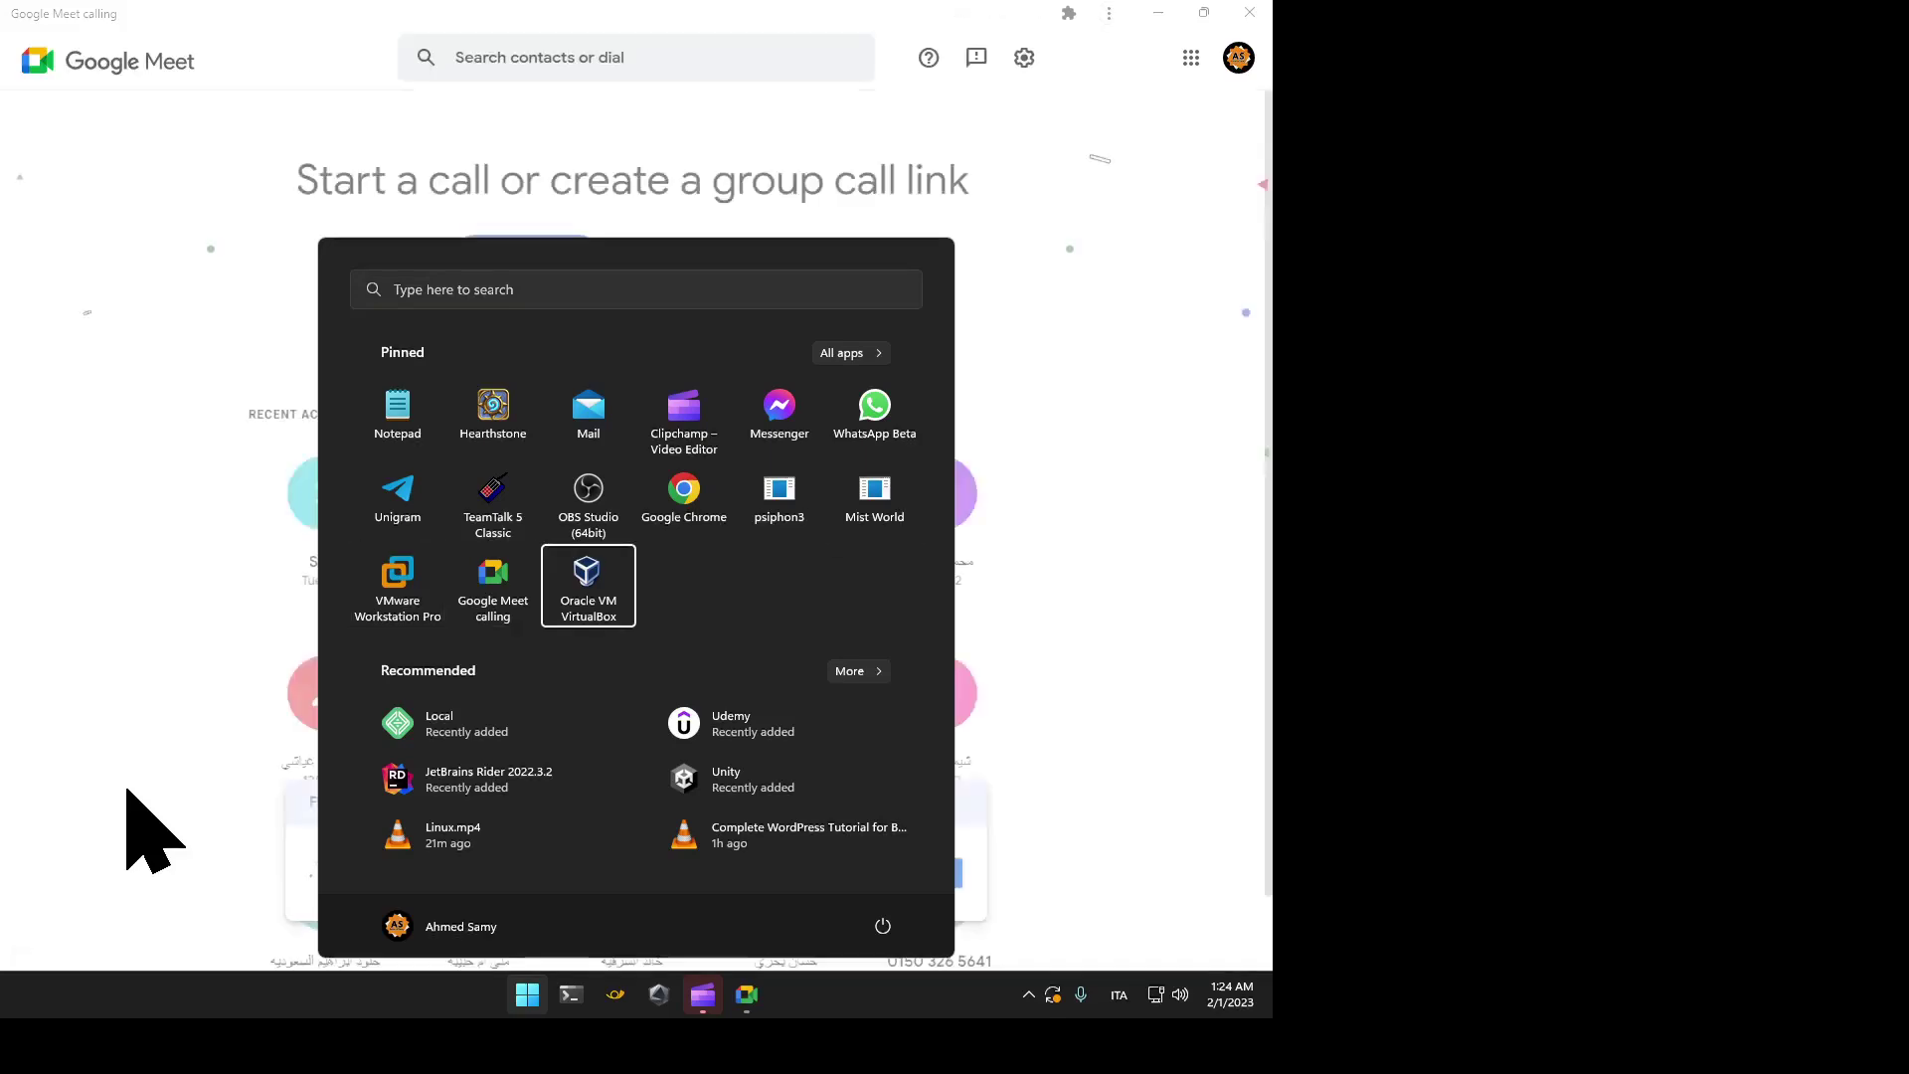
pyautogui.press('Escape')
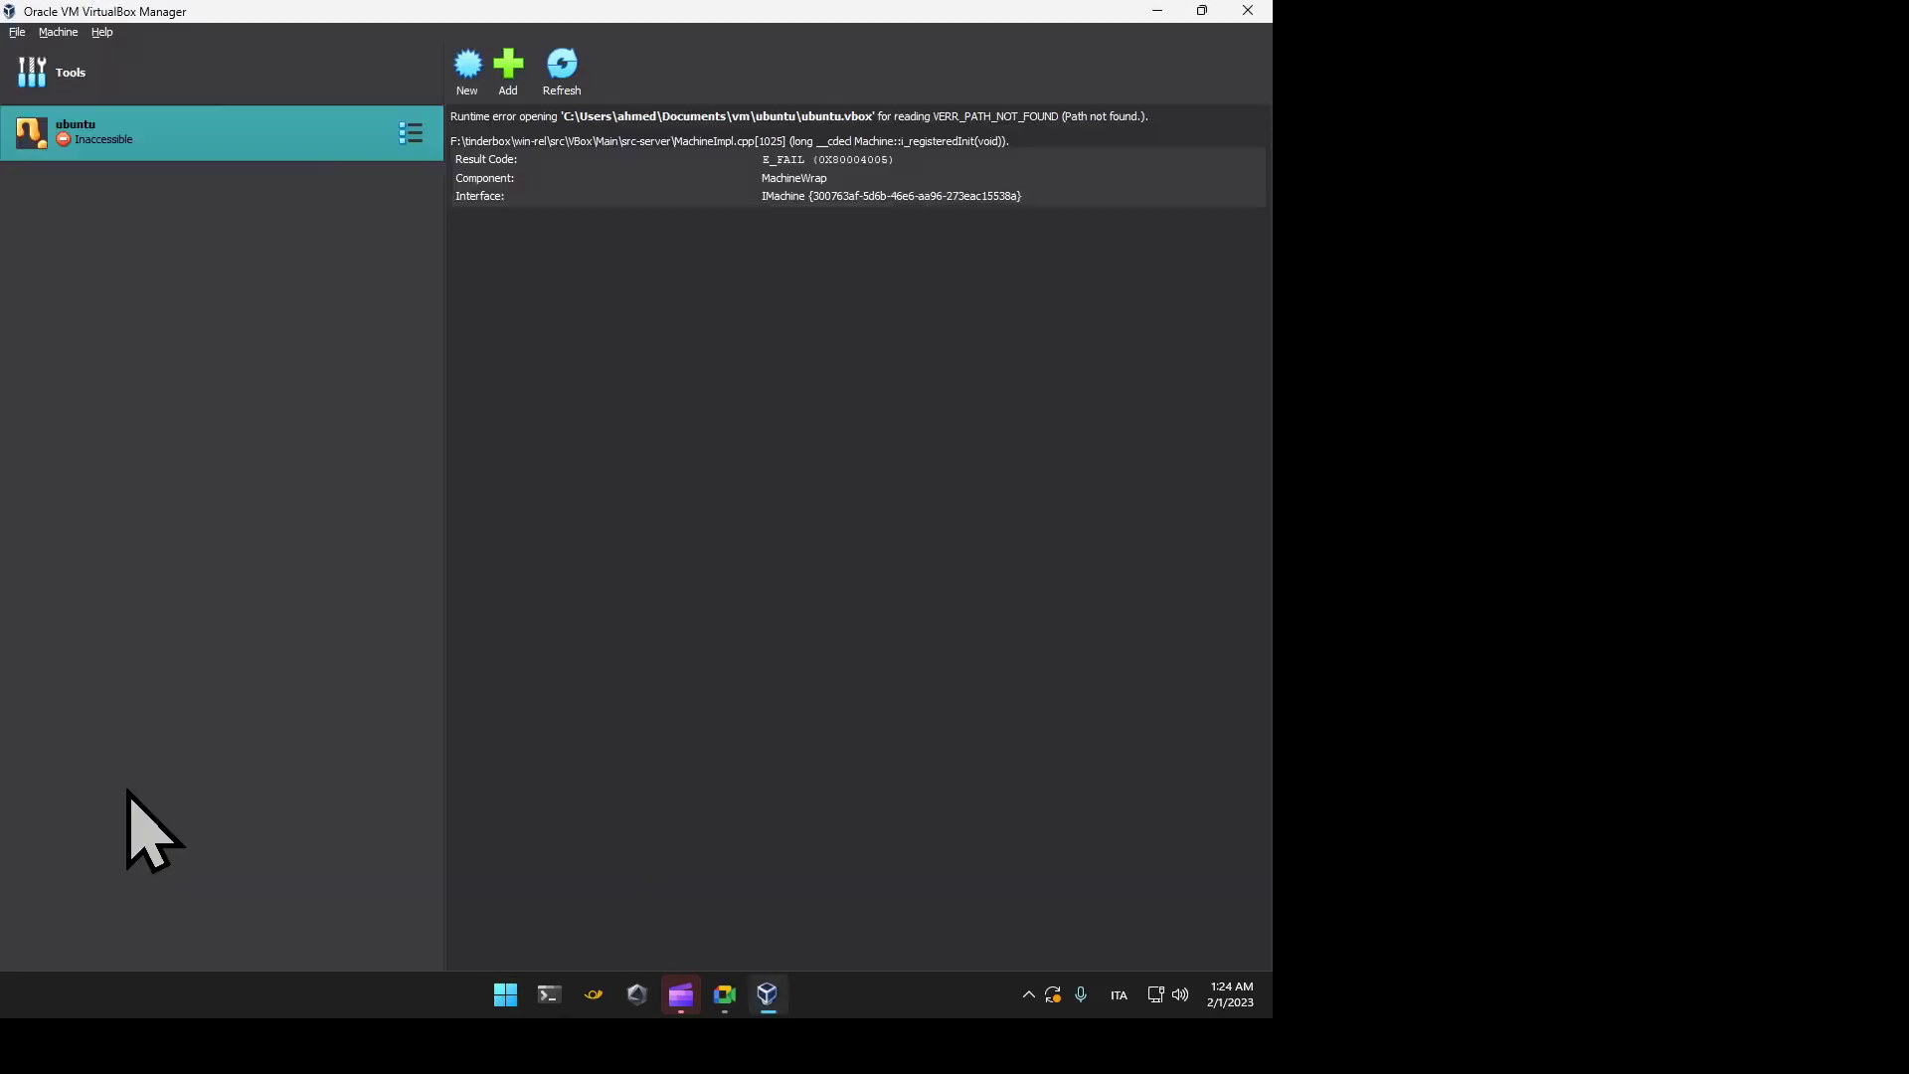
# Step: Check which windows the switcher offers on the VirtualBox desktop, and return to the desktop with File Explorer
pyautogui.hotkey('alt', 'Tab')
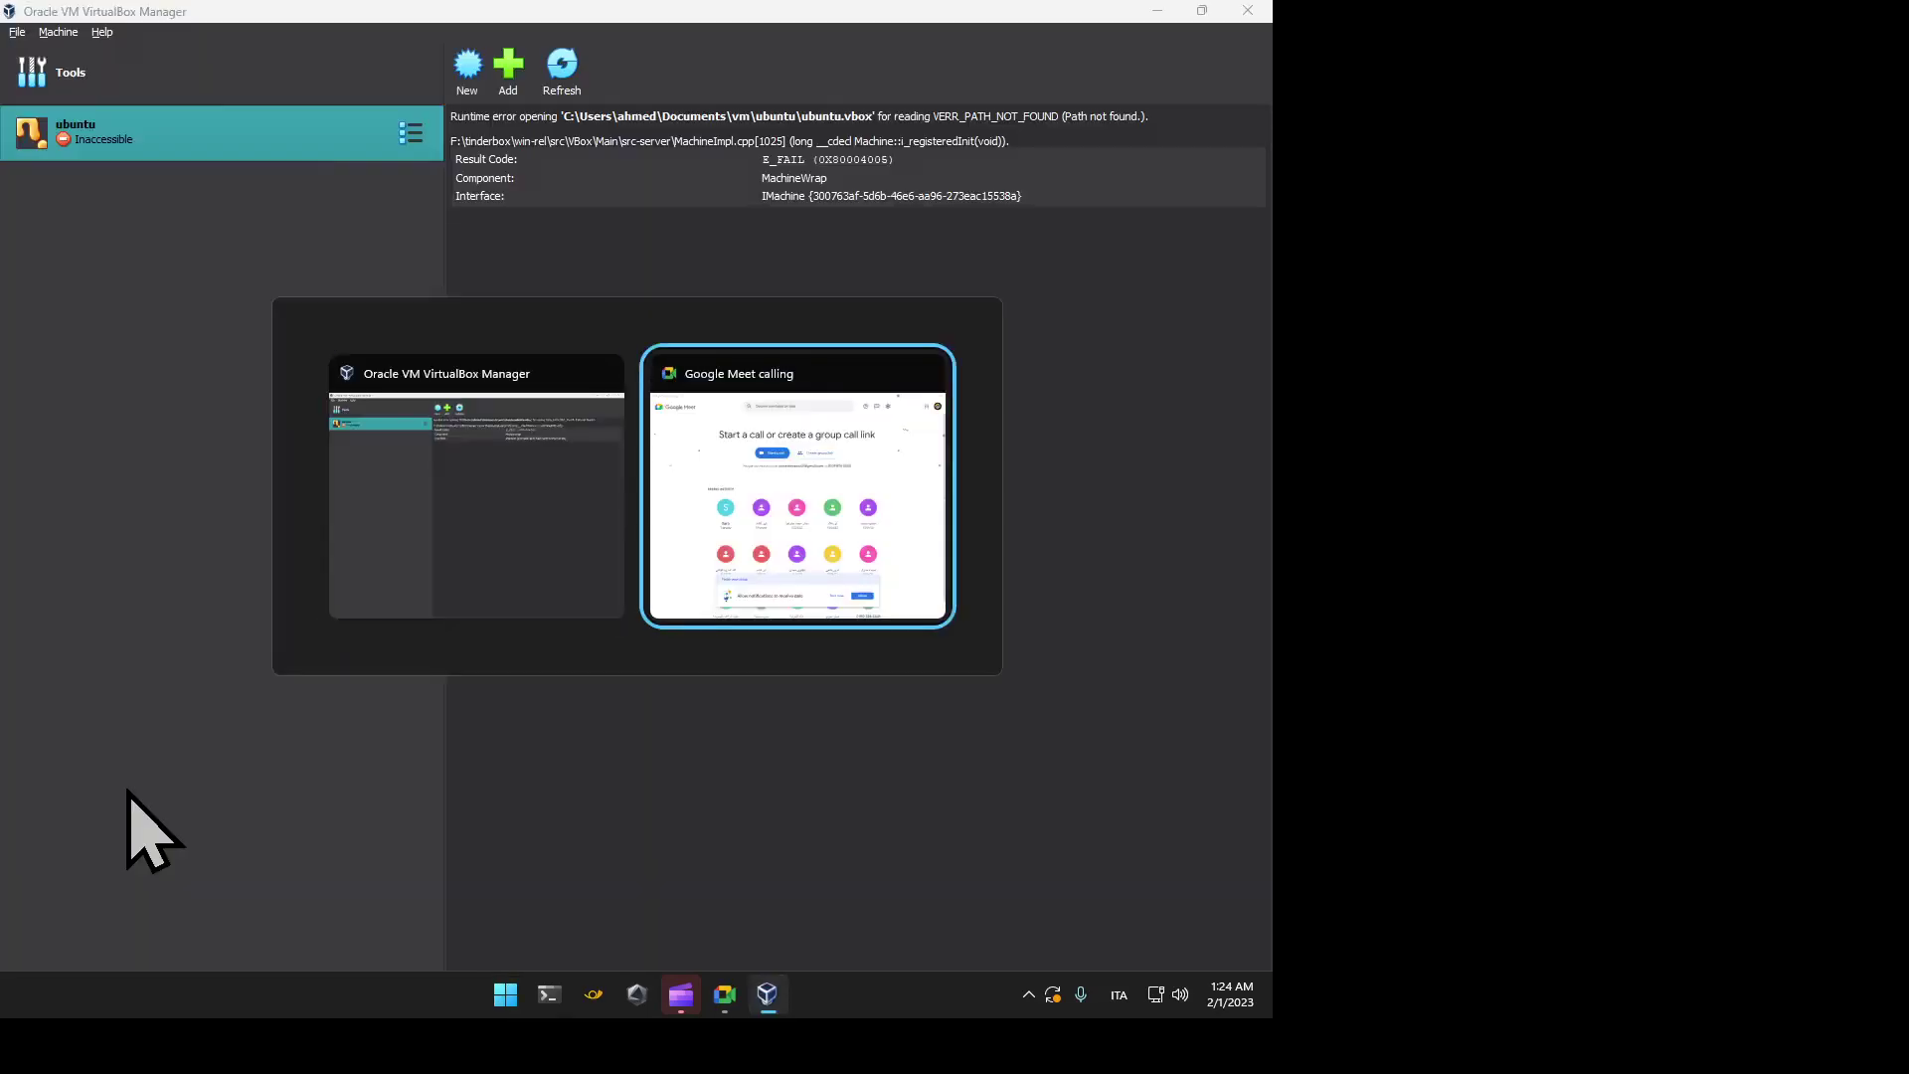
pyautogui.hotkey('alt', 'Tab')
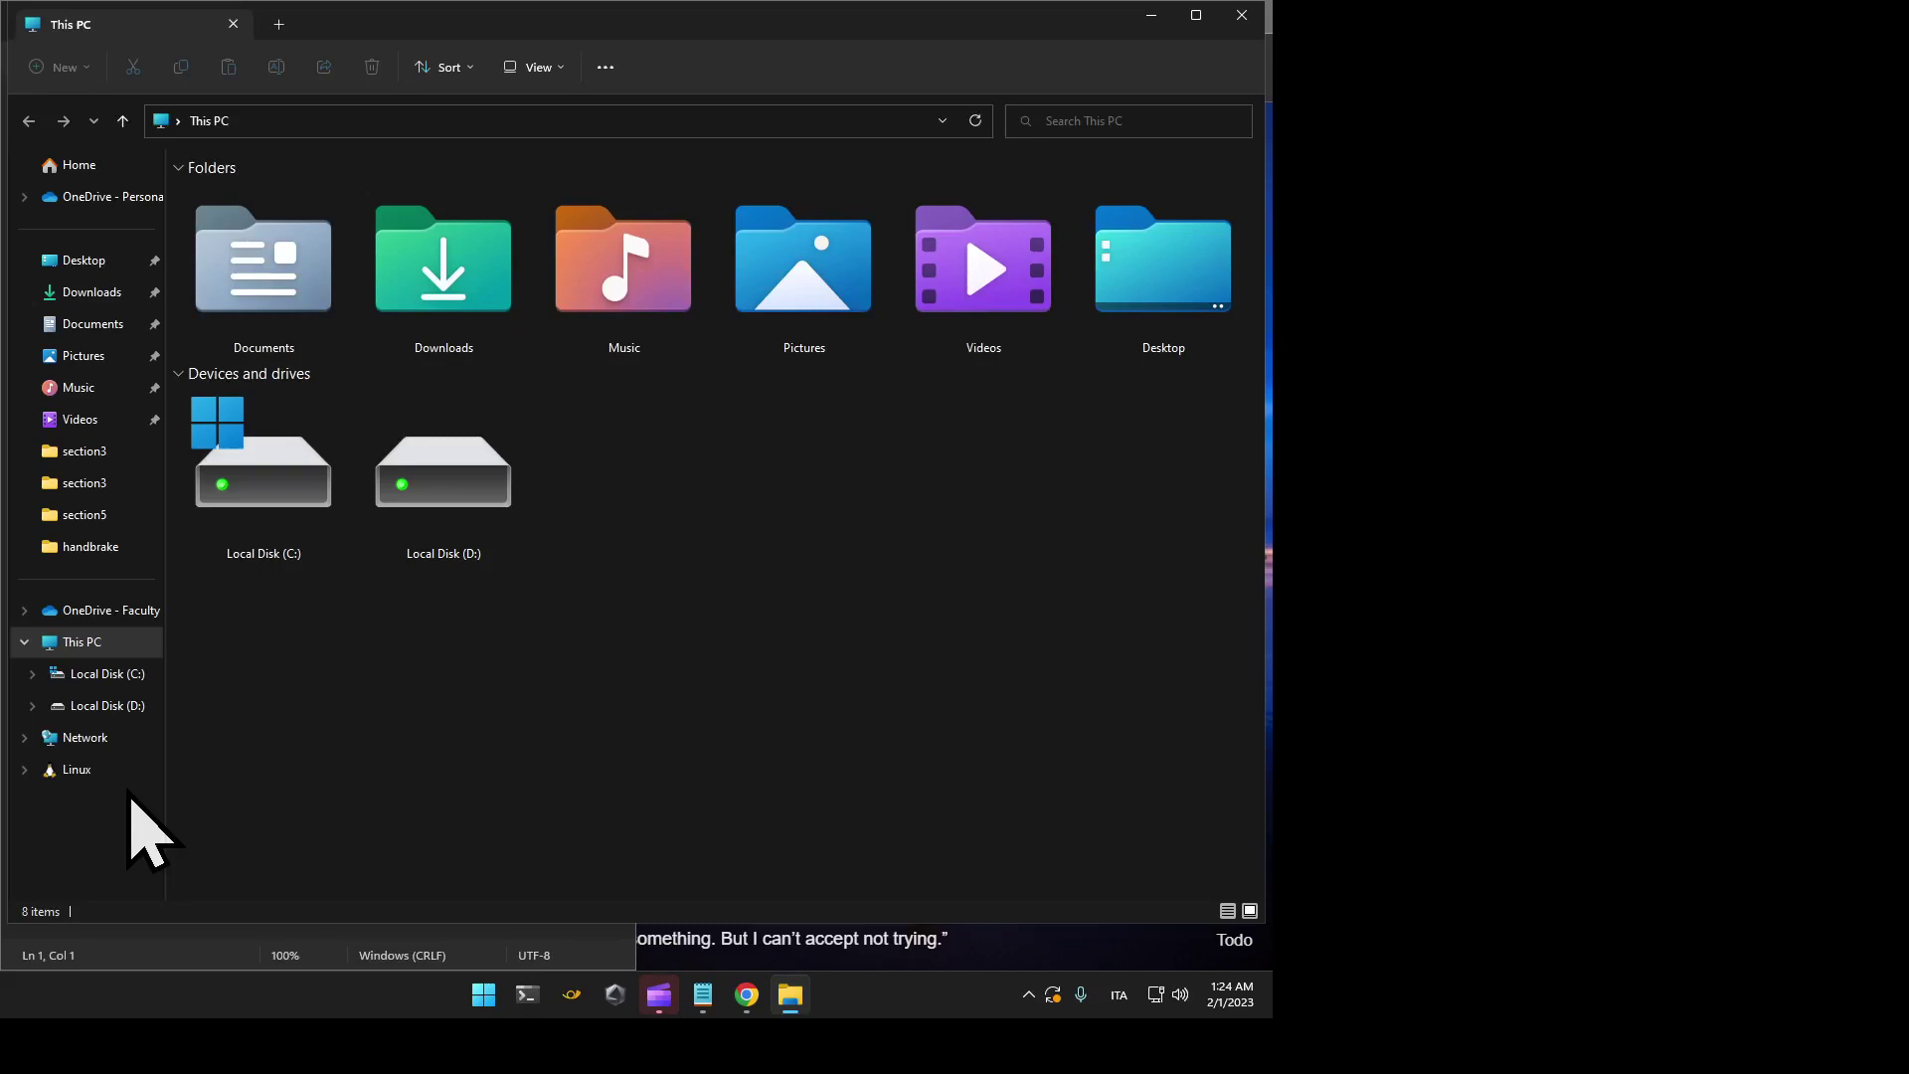
# Step: Close the empty Notepad window and open google.com in Chrome
pyautogui.hotkey('alt', 'Tab')
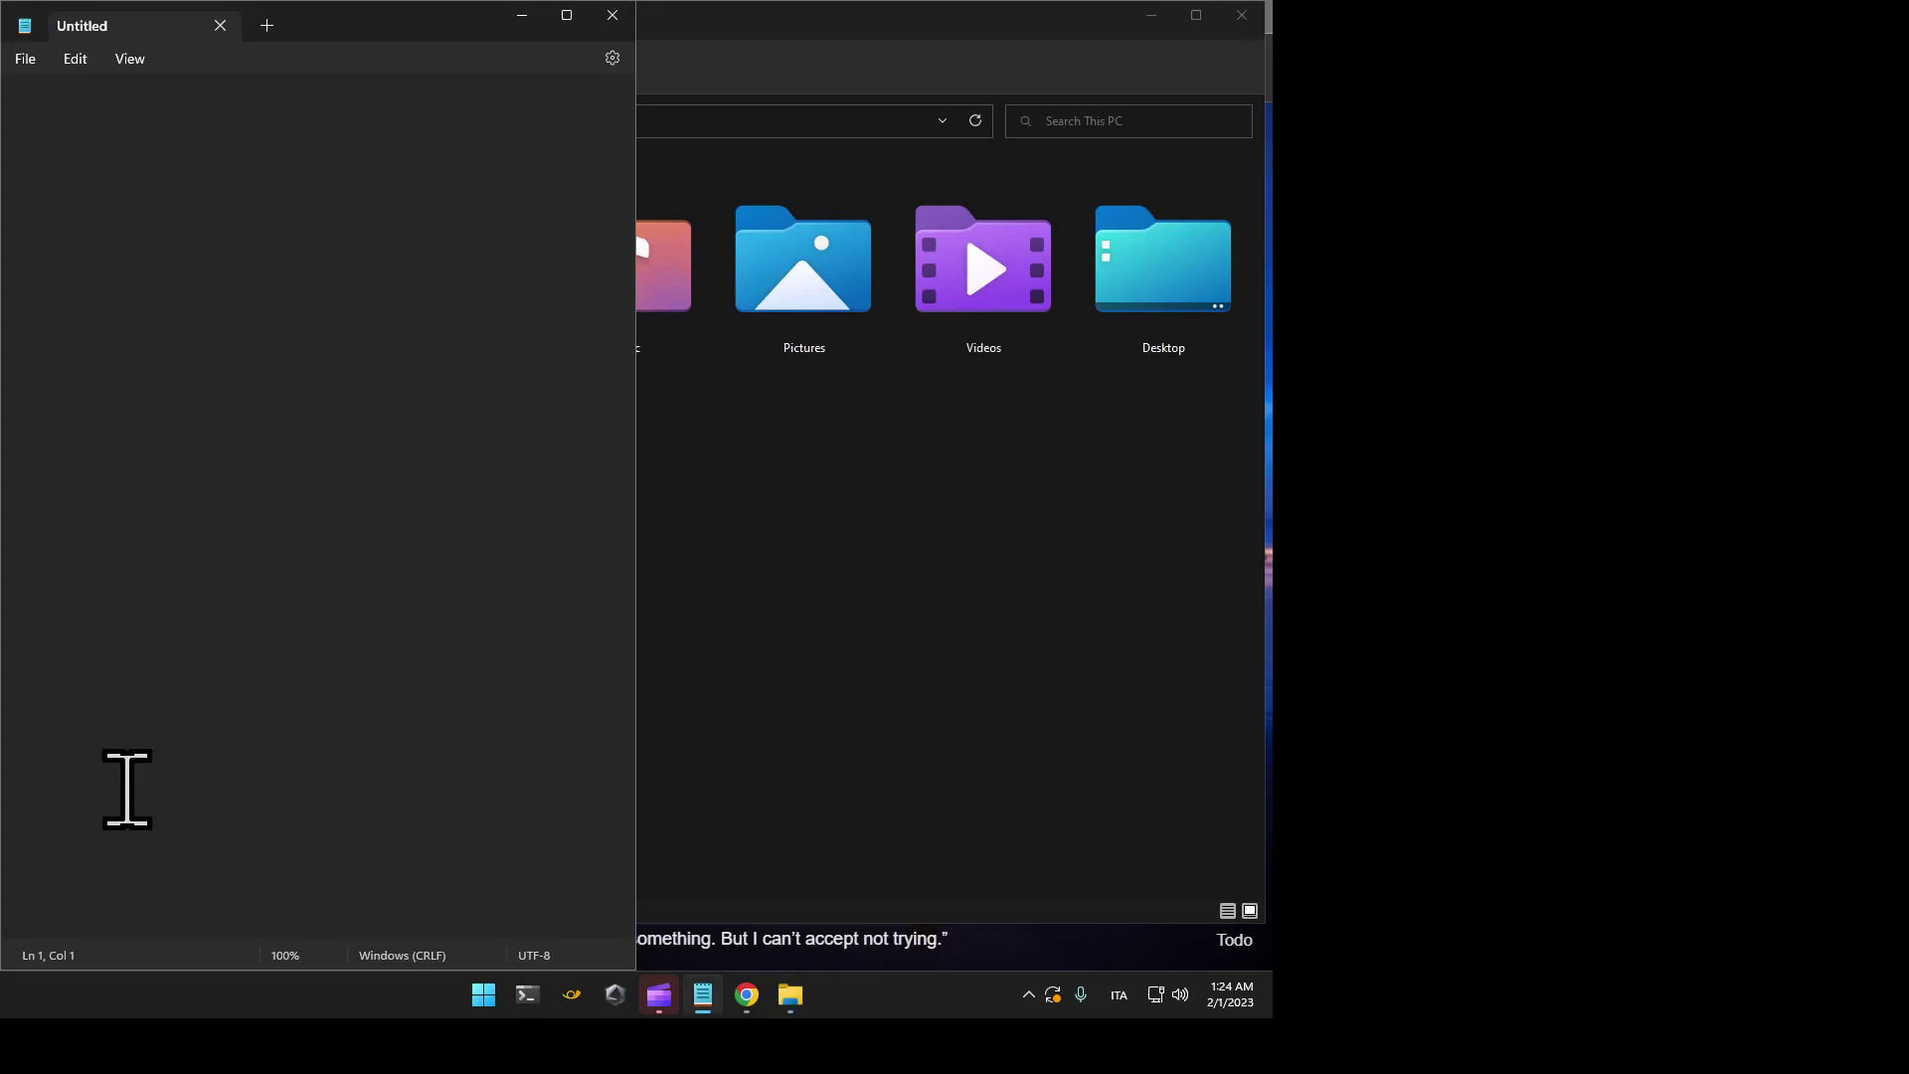
pyautogui.hotkey('alt', 'F4')
pyautogui.hotkey('alt', 'Tab')
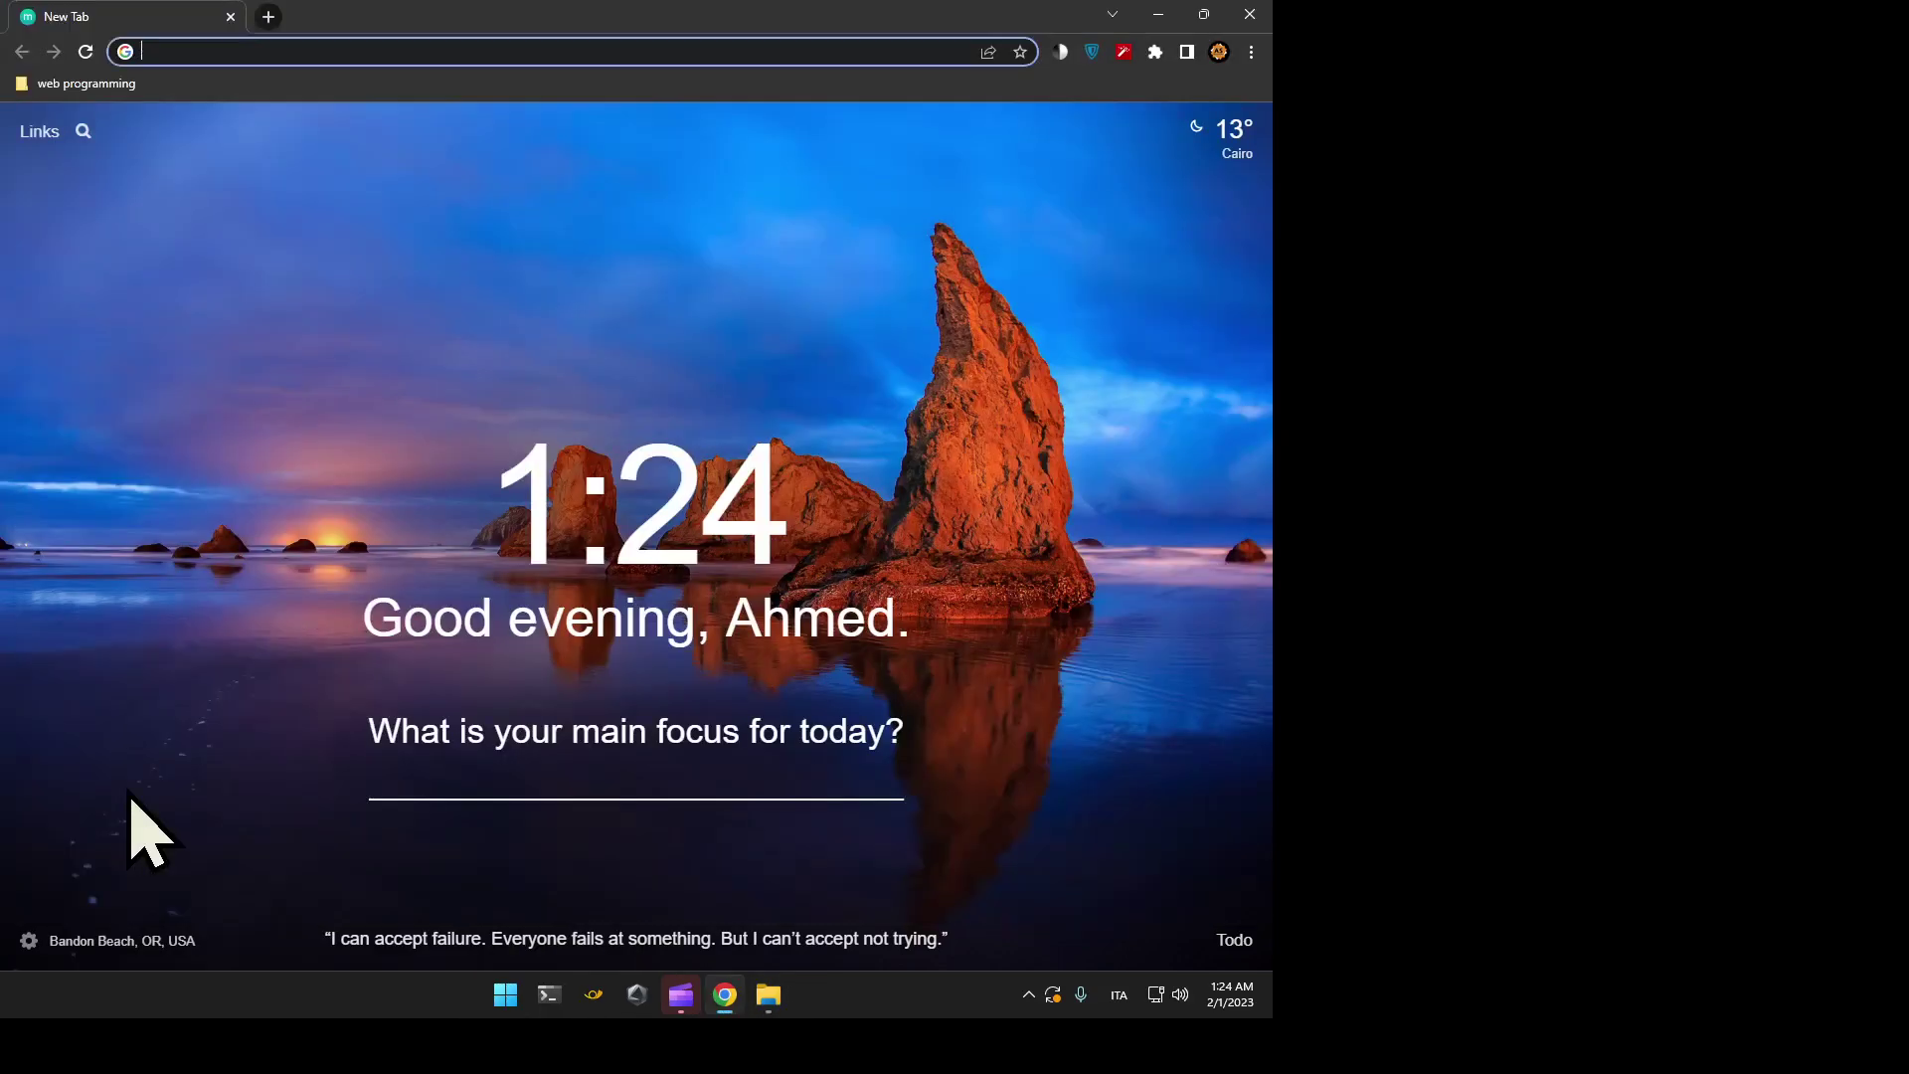
pyautogui.write('google.co')
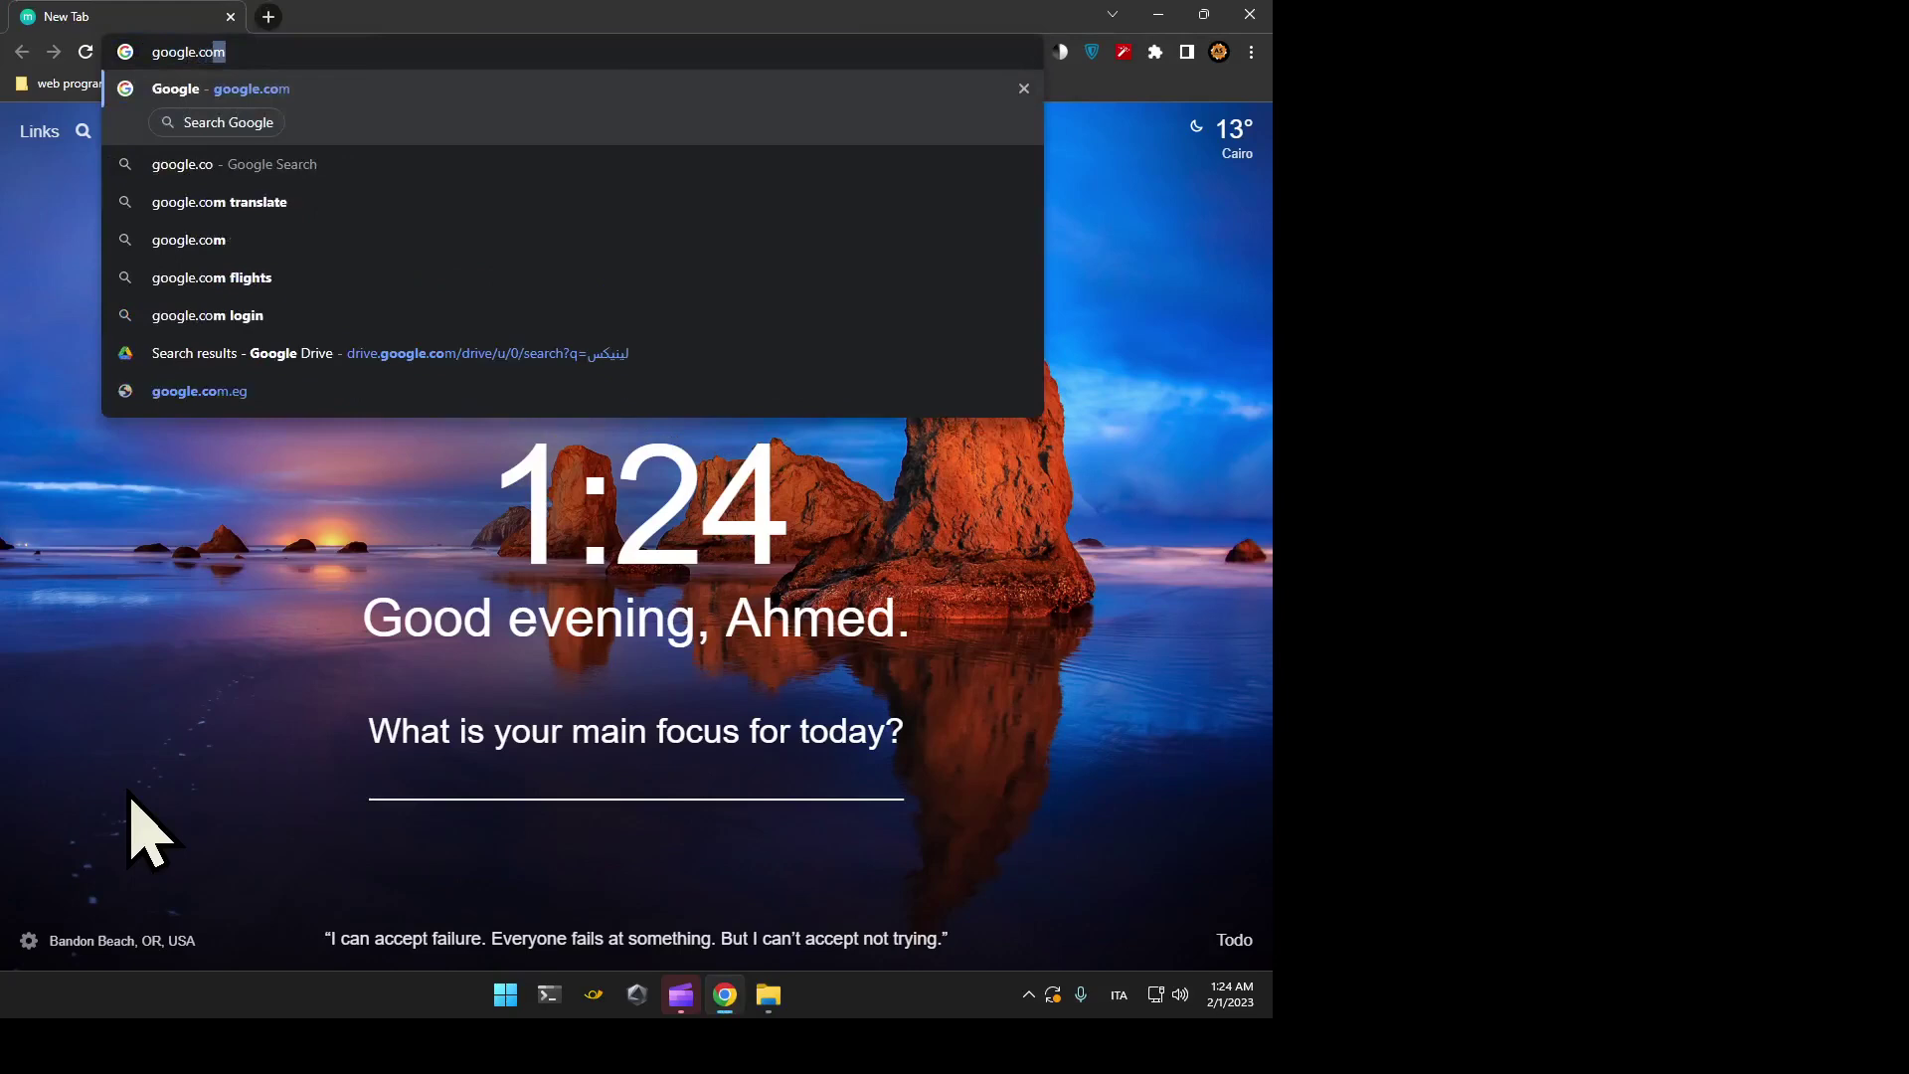
pyautogui.press('Return')
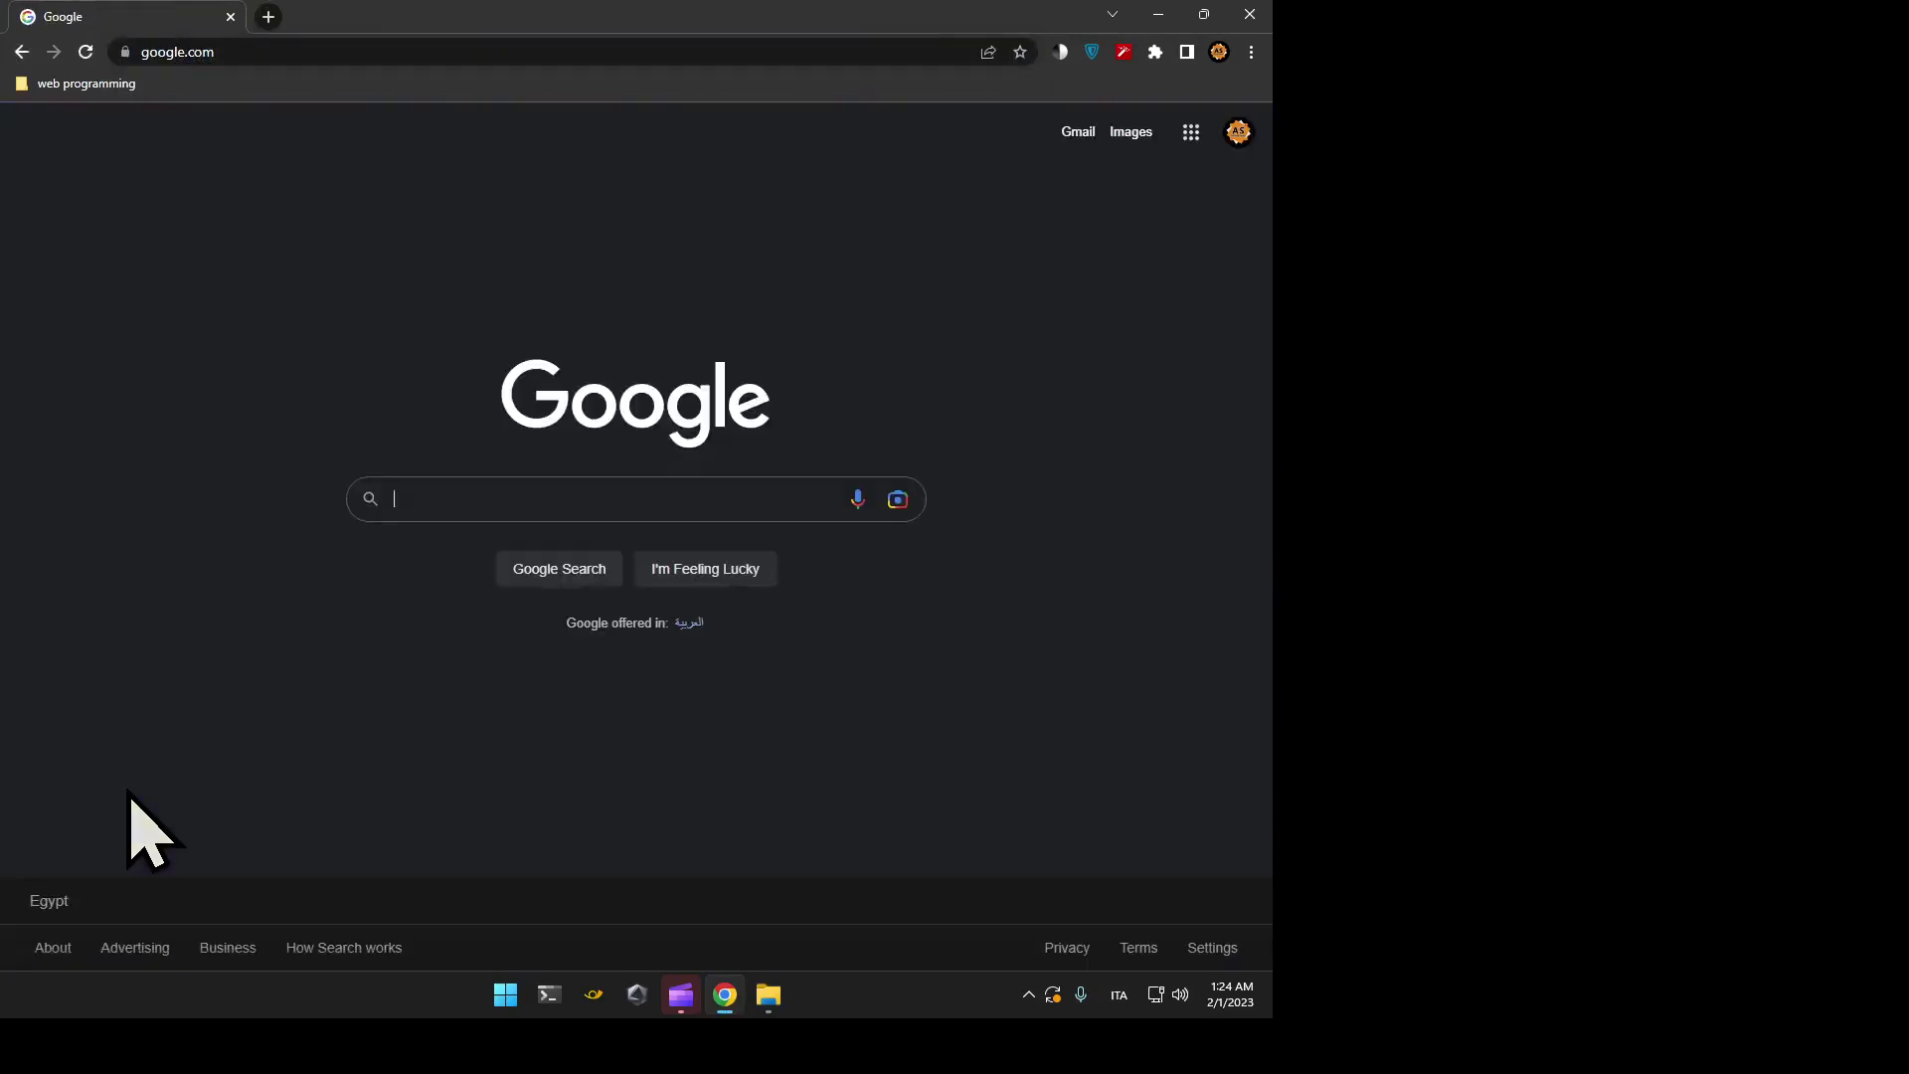
# Step: Search Google for "linux" and open the Linux.org result
pyautogui.write('linux')
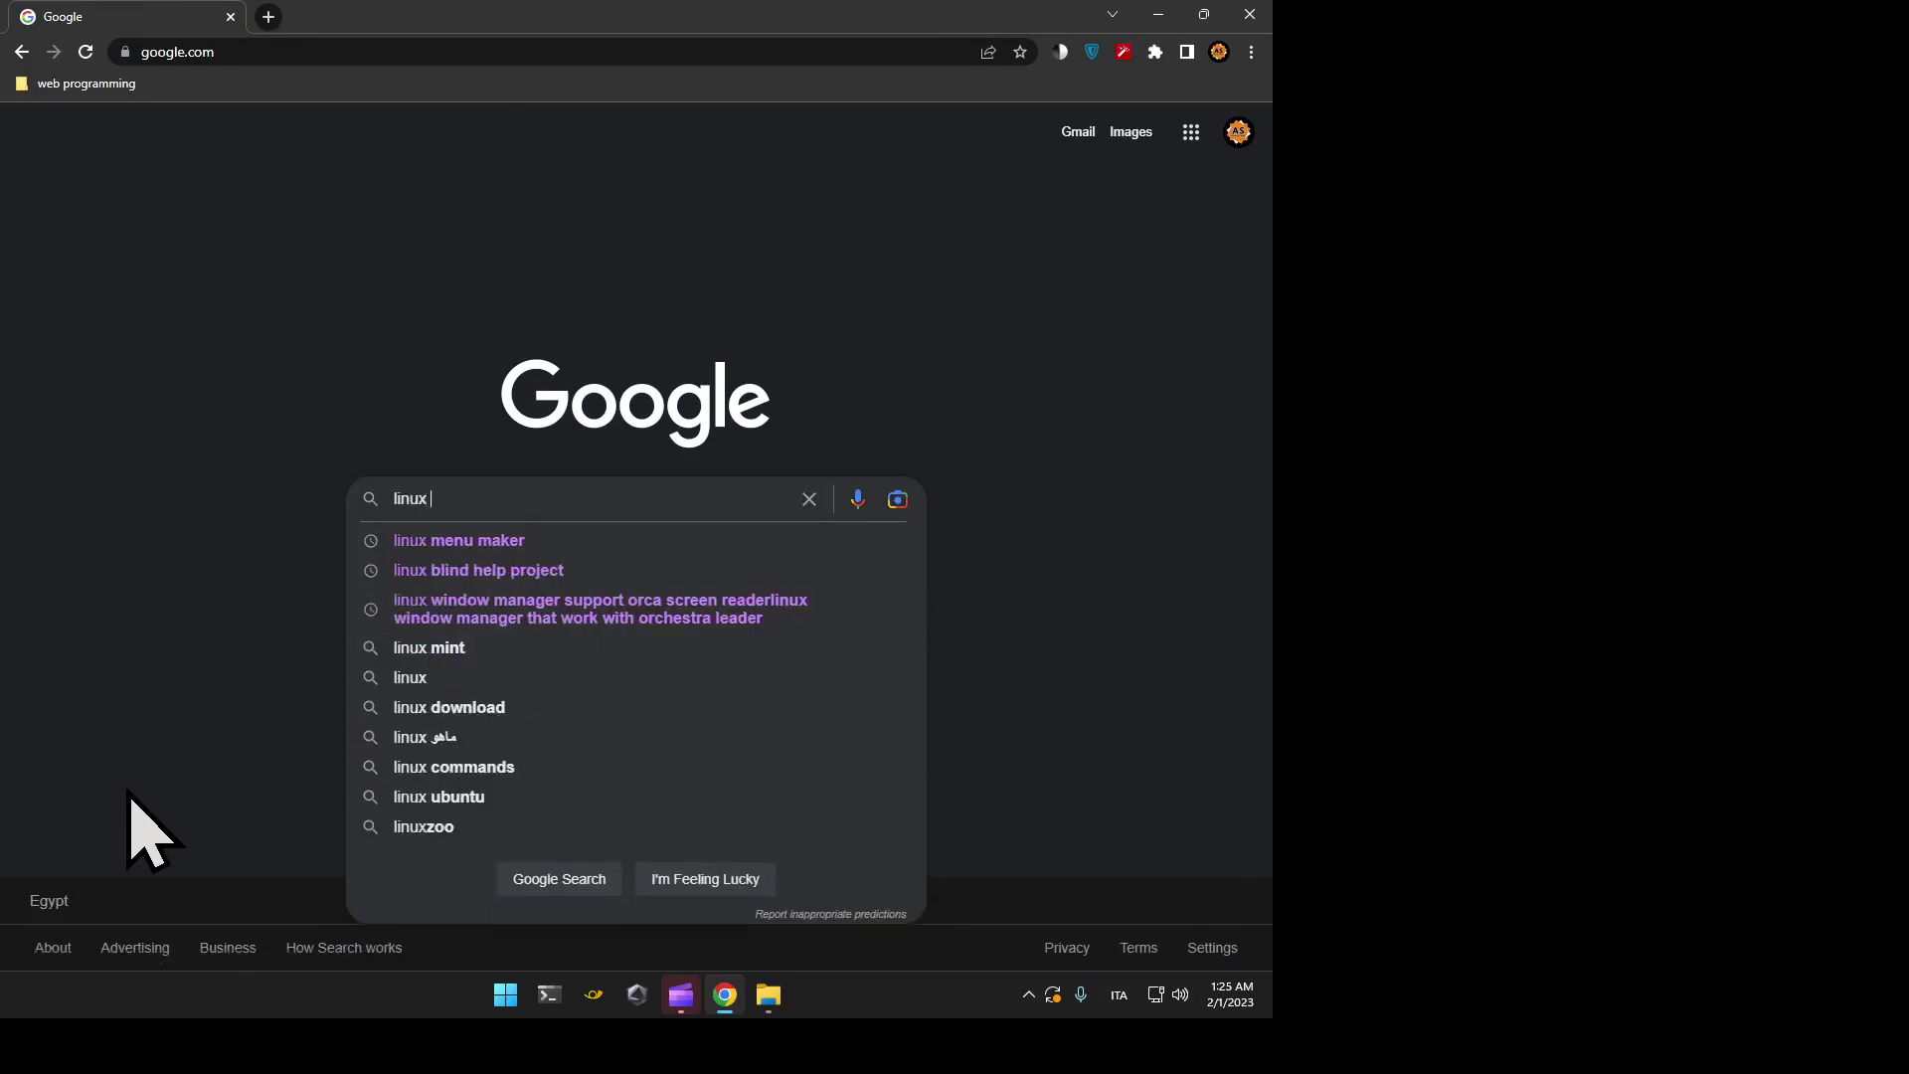
pyautogui.press('Return')
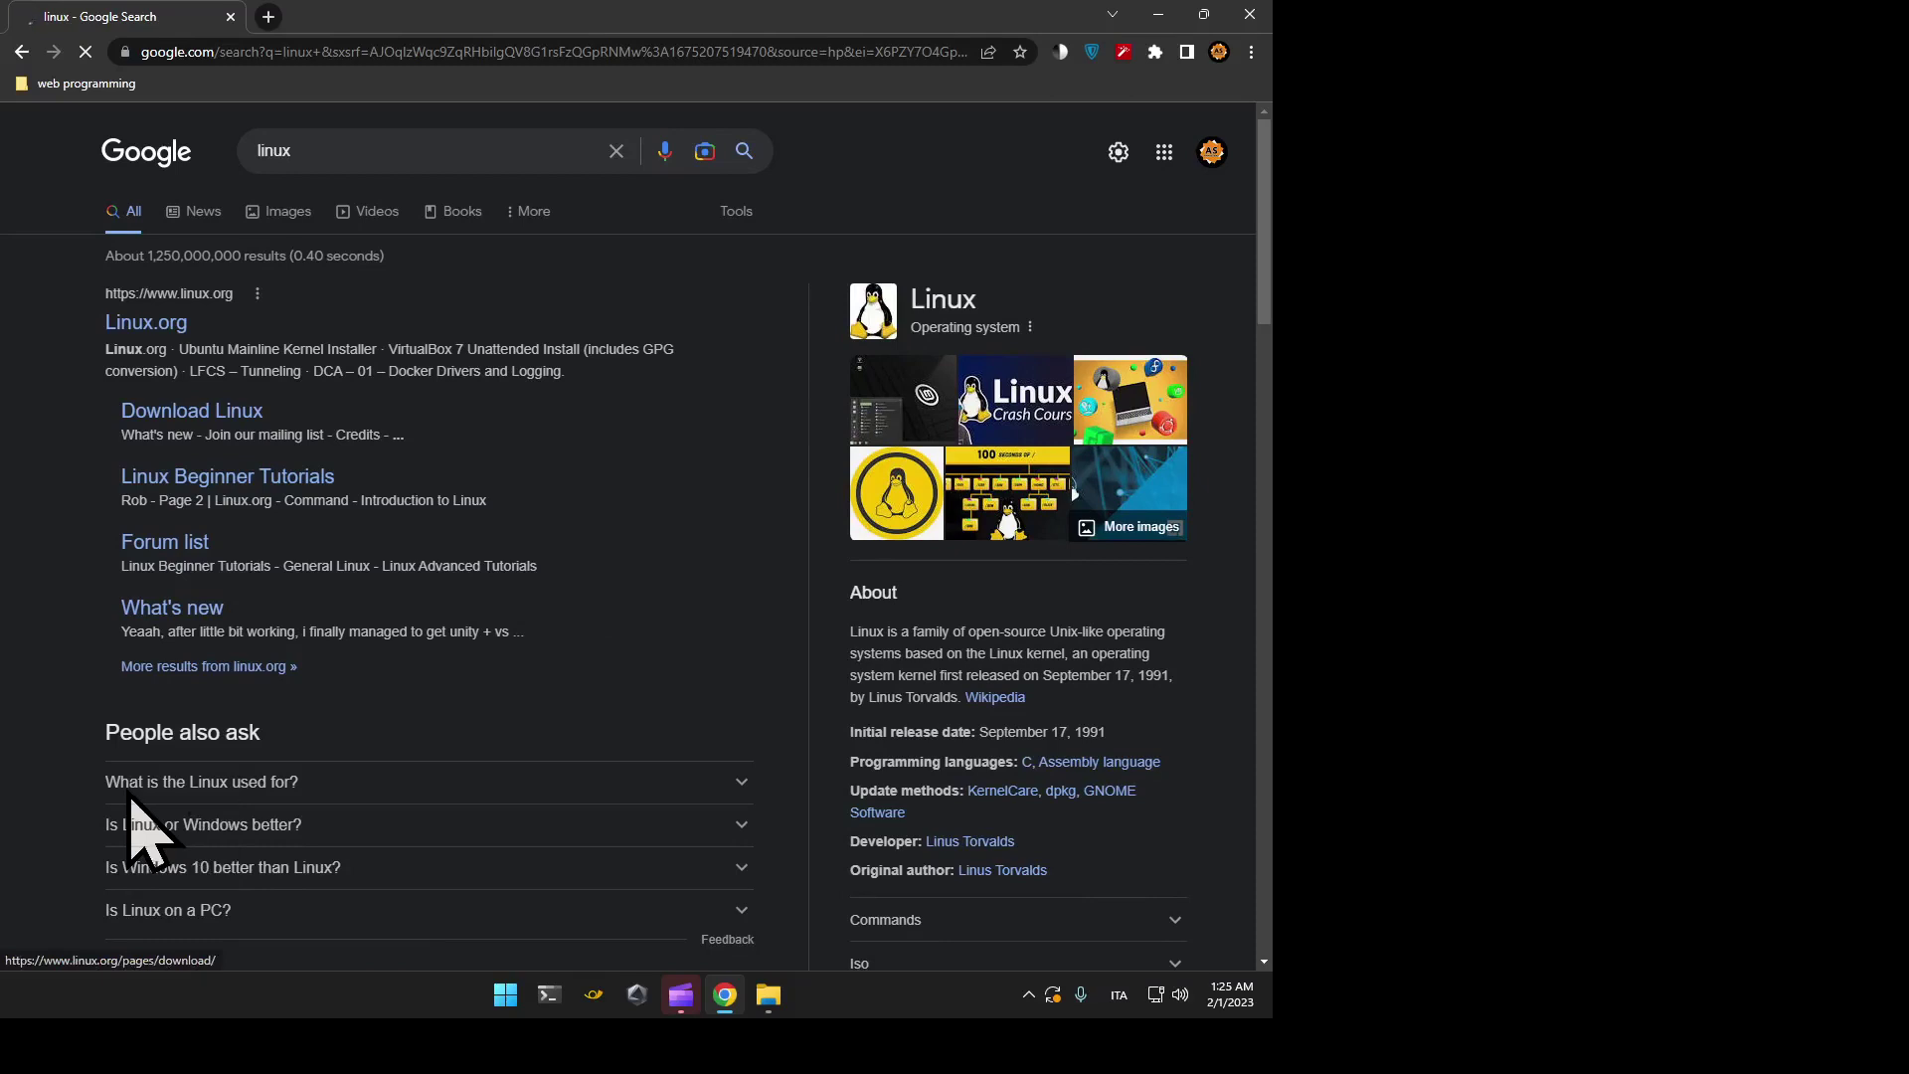
pyautogui.press('Return')
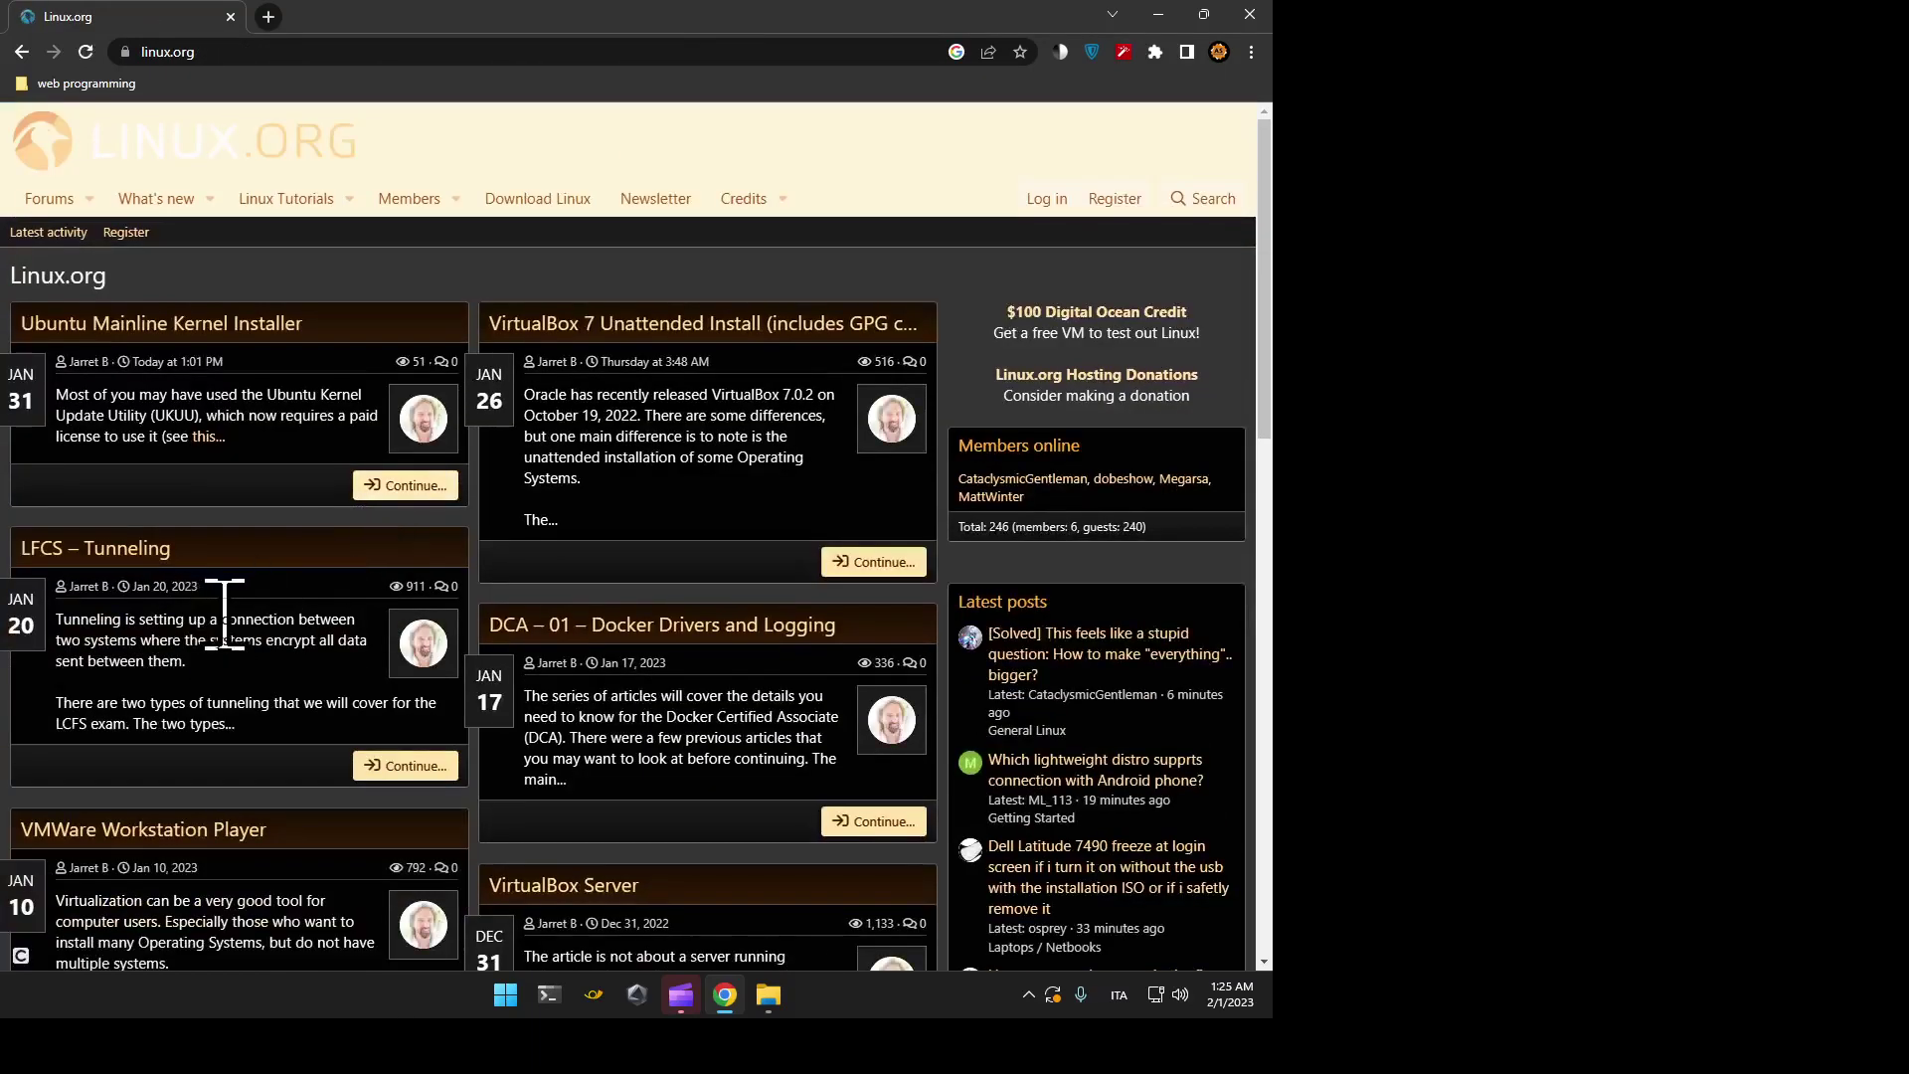
# Step: Leave the Linux.org page and switch to the virtual desktop containing VirtualBox
pyautogui.rightClick(583, 709)
pyautogui.press('Down')
pyautogui.press('Return')
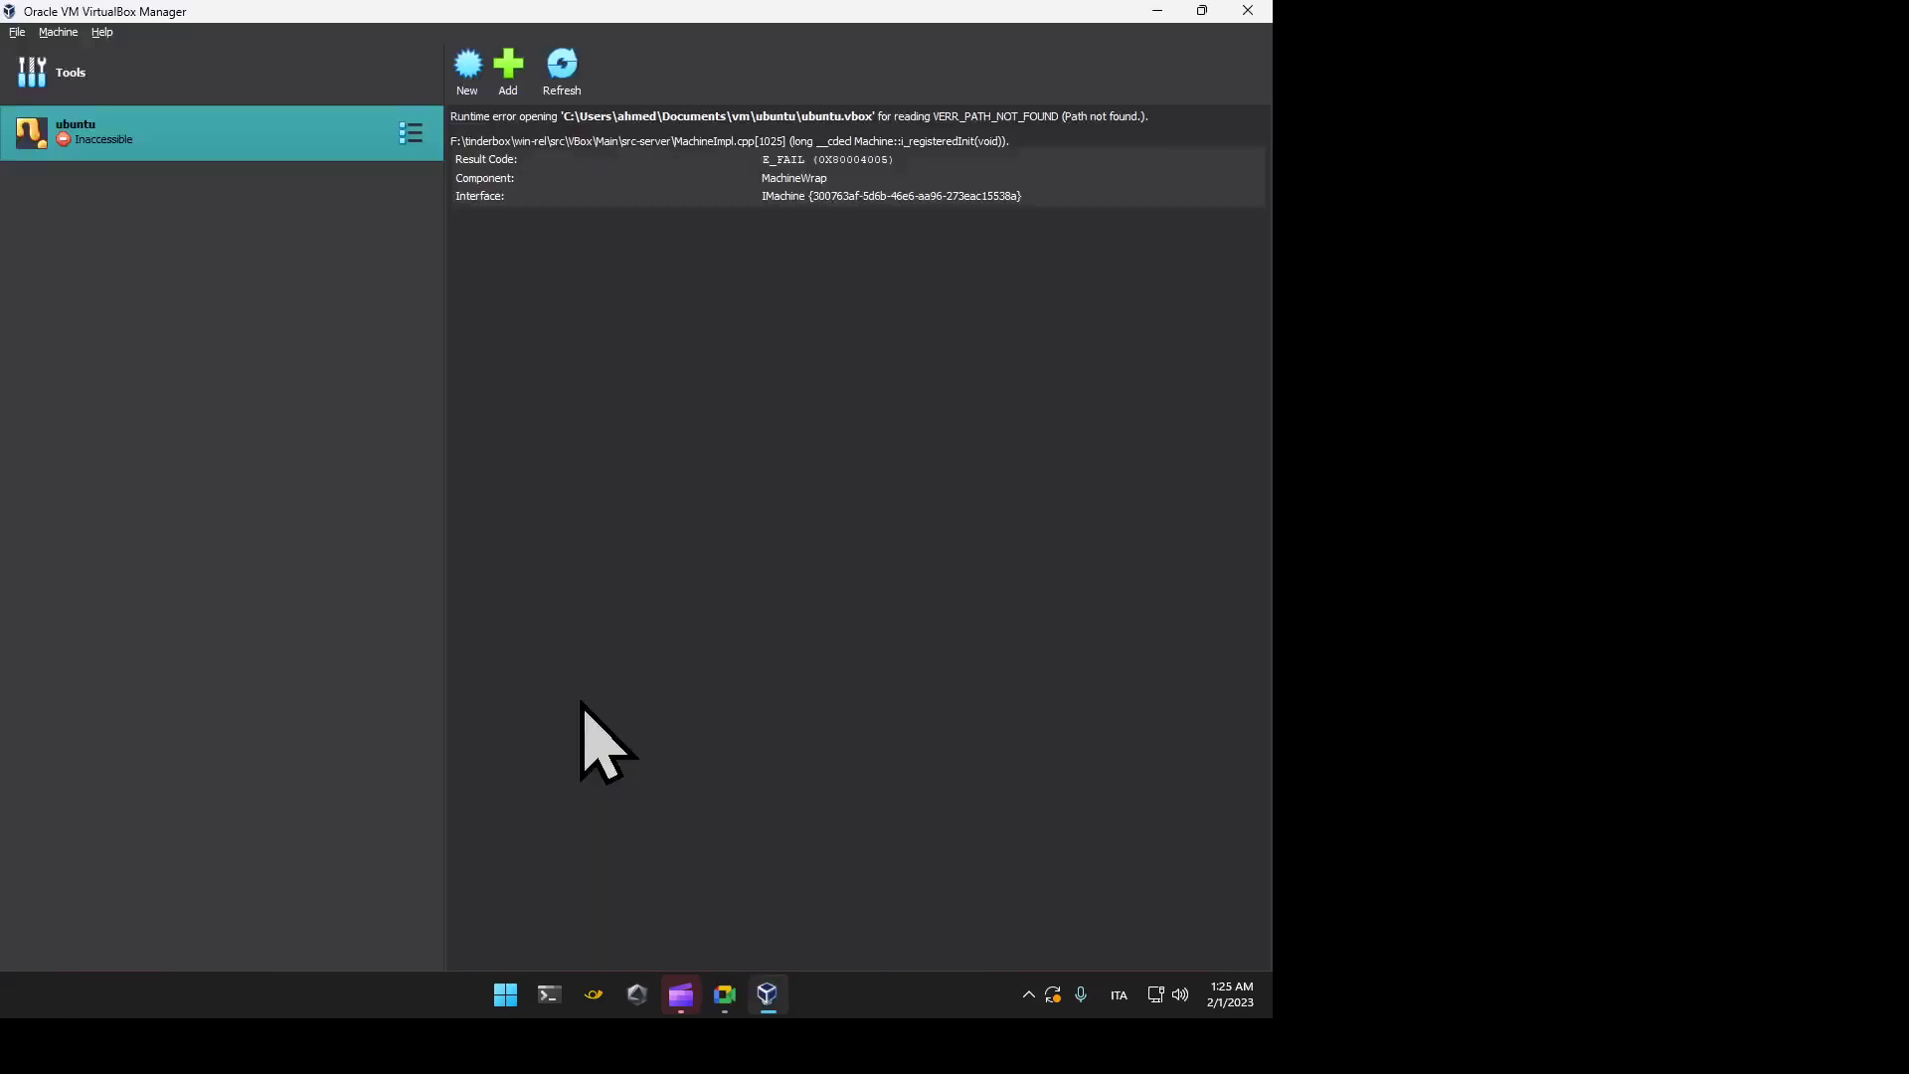
# Step: Open Notepad over VirtualBox on the current desktop
pyautogui.press('super')
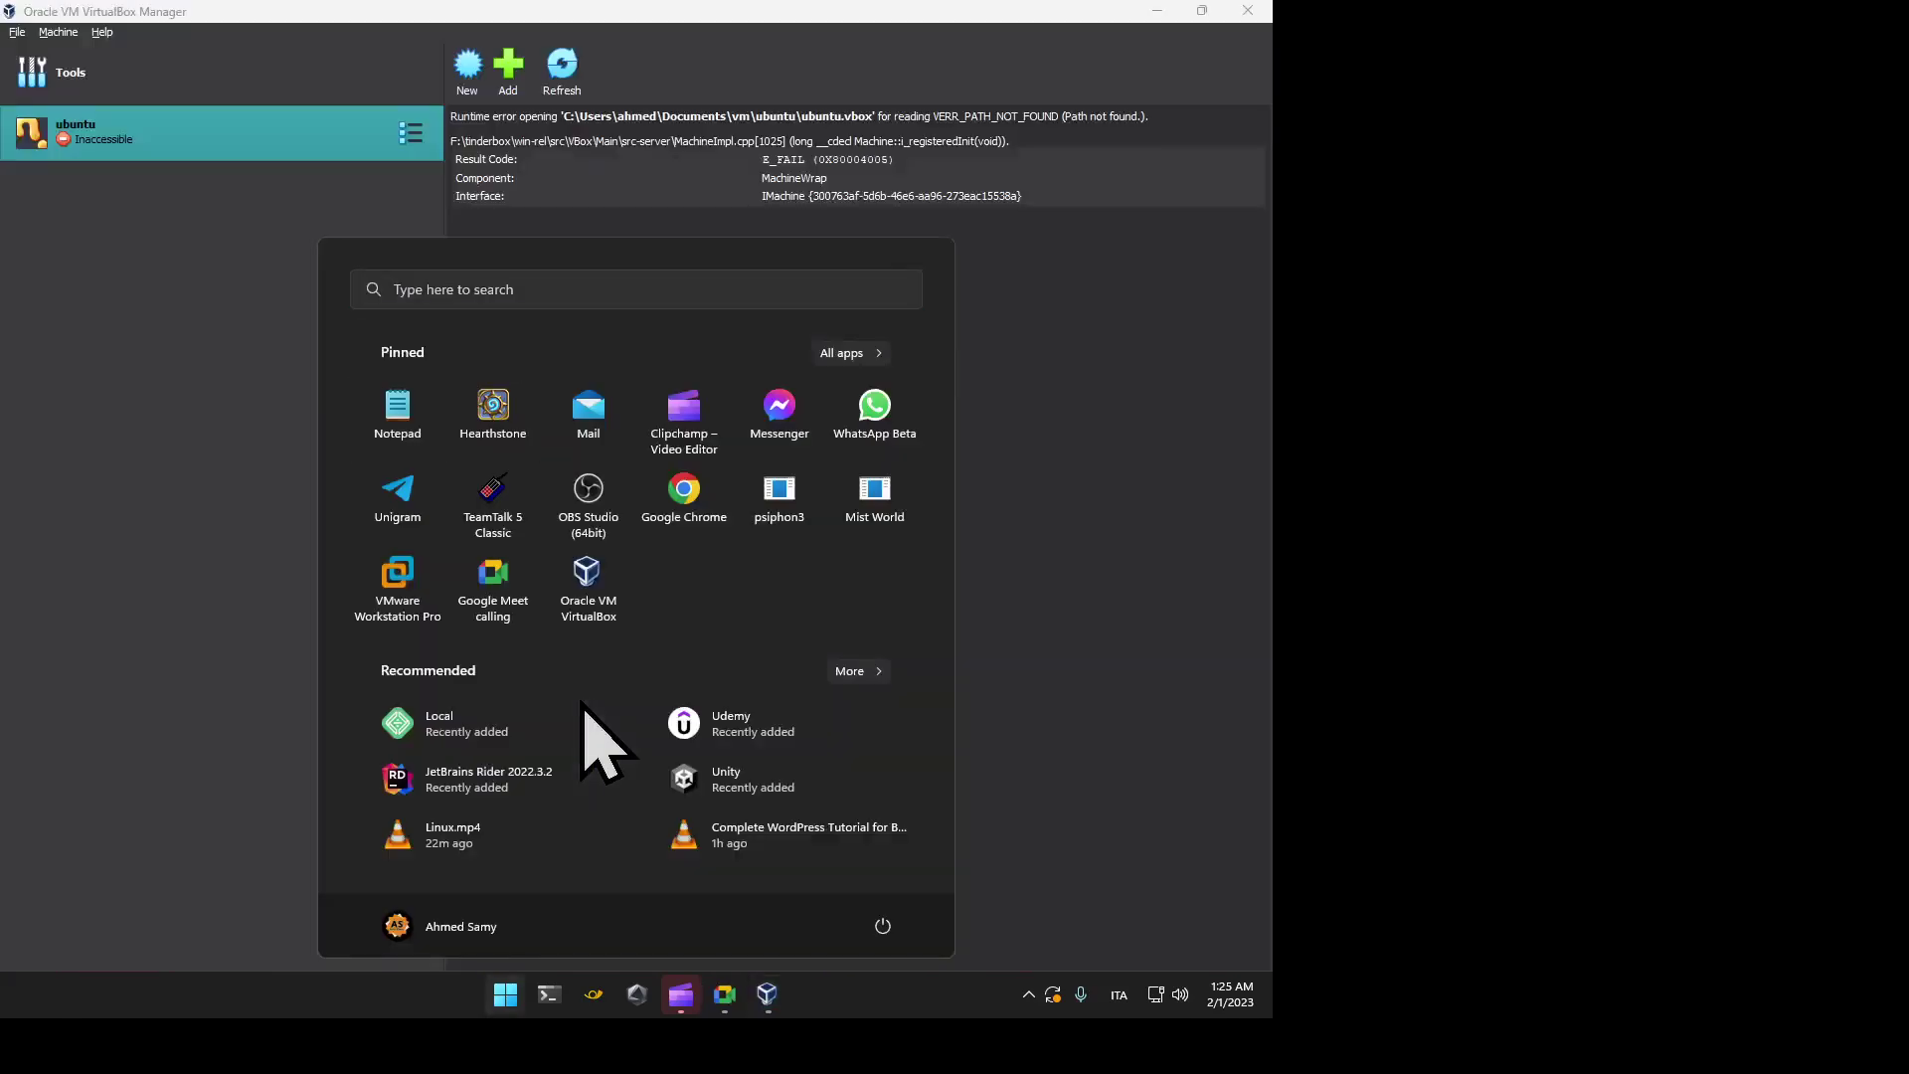
pyautogui.press('Return')
pyautogui.press('BackSpace')
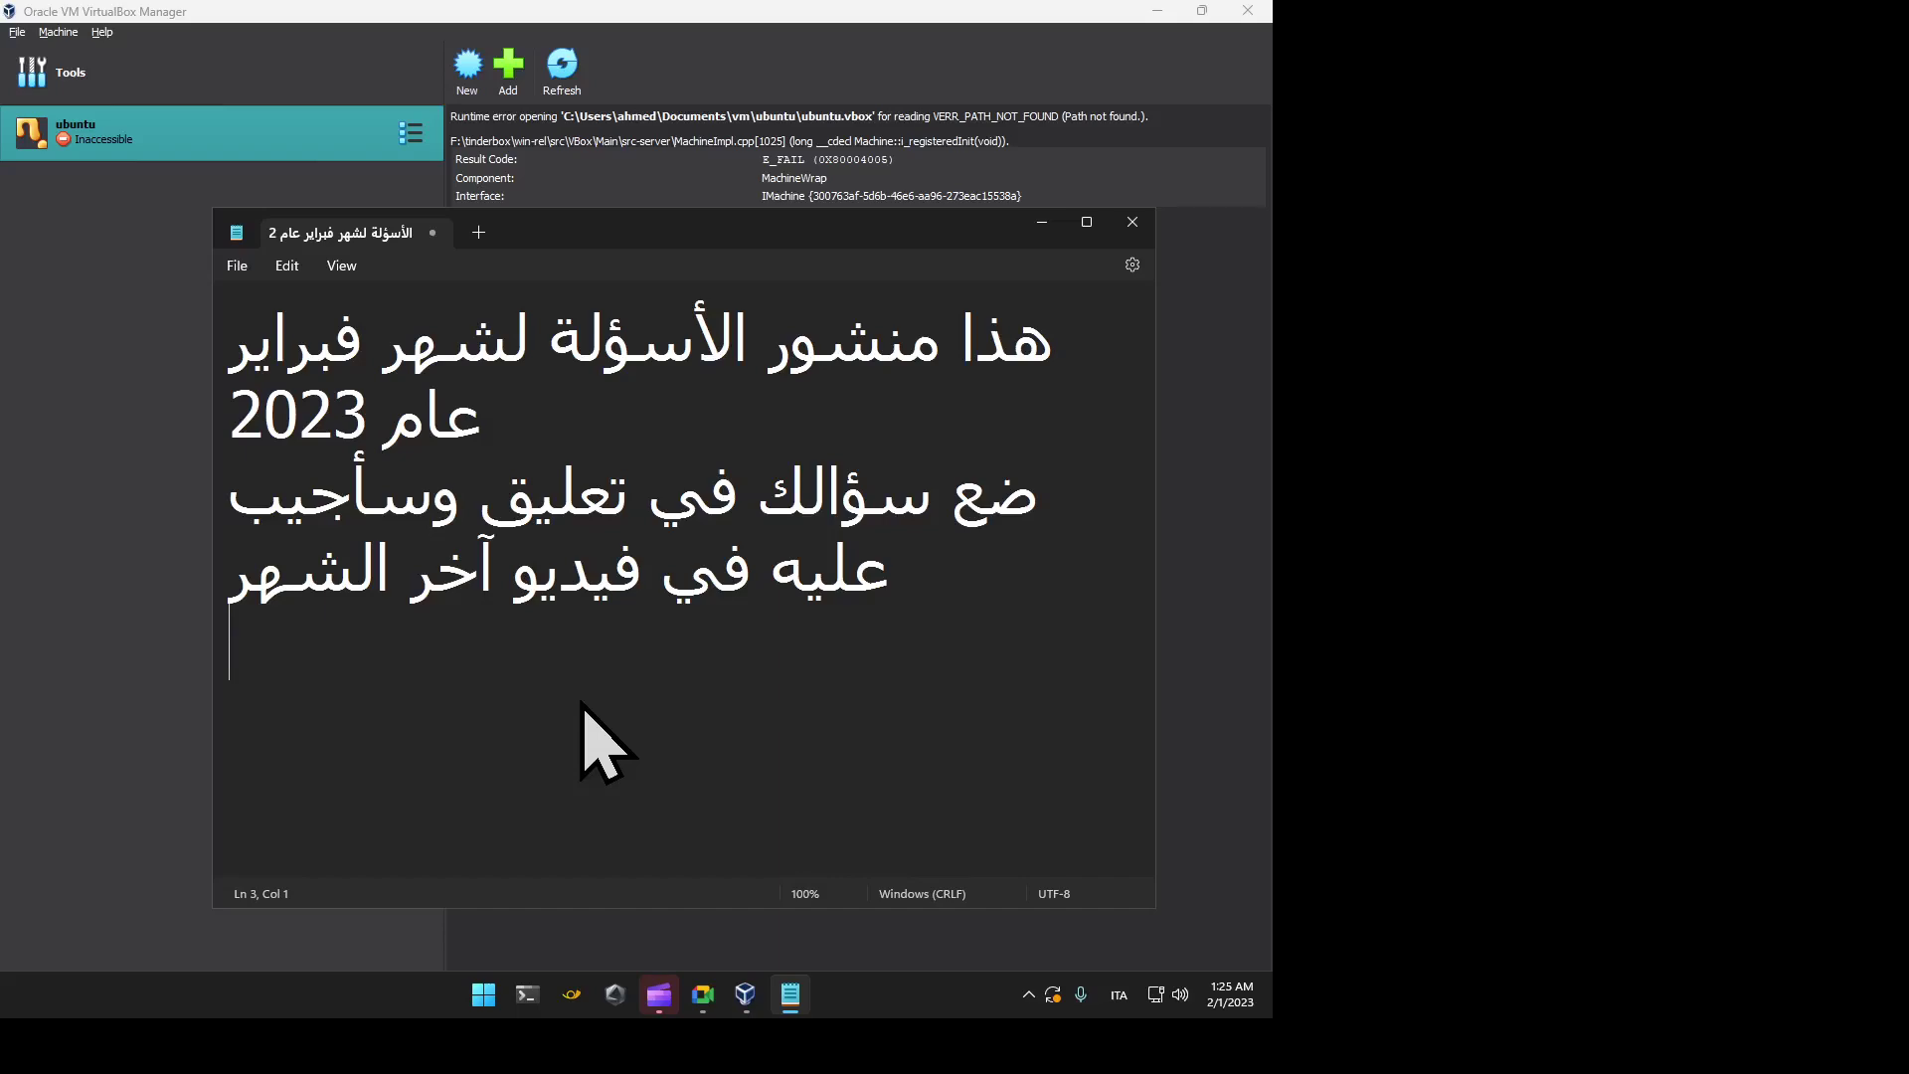
# Step: Close Notepad without saving the document, and close the remaining application windows in front of File Explorer
pyautogui.hotkey('alt', 'F4')
pyautogui.press('n')
pyautogui.hotkey('alt', 'F4')
pyautogui.hotkey('alt', 'F4')
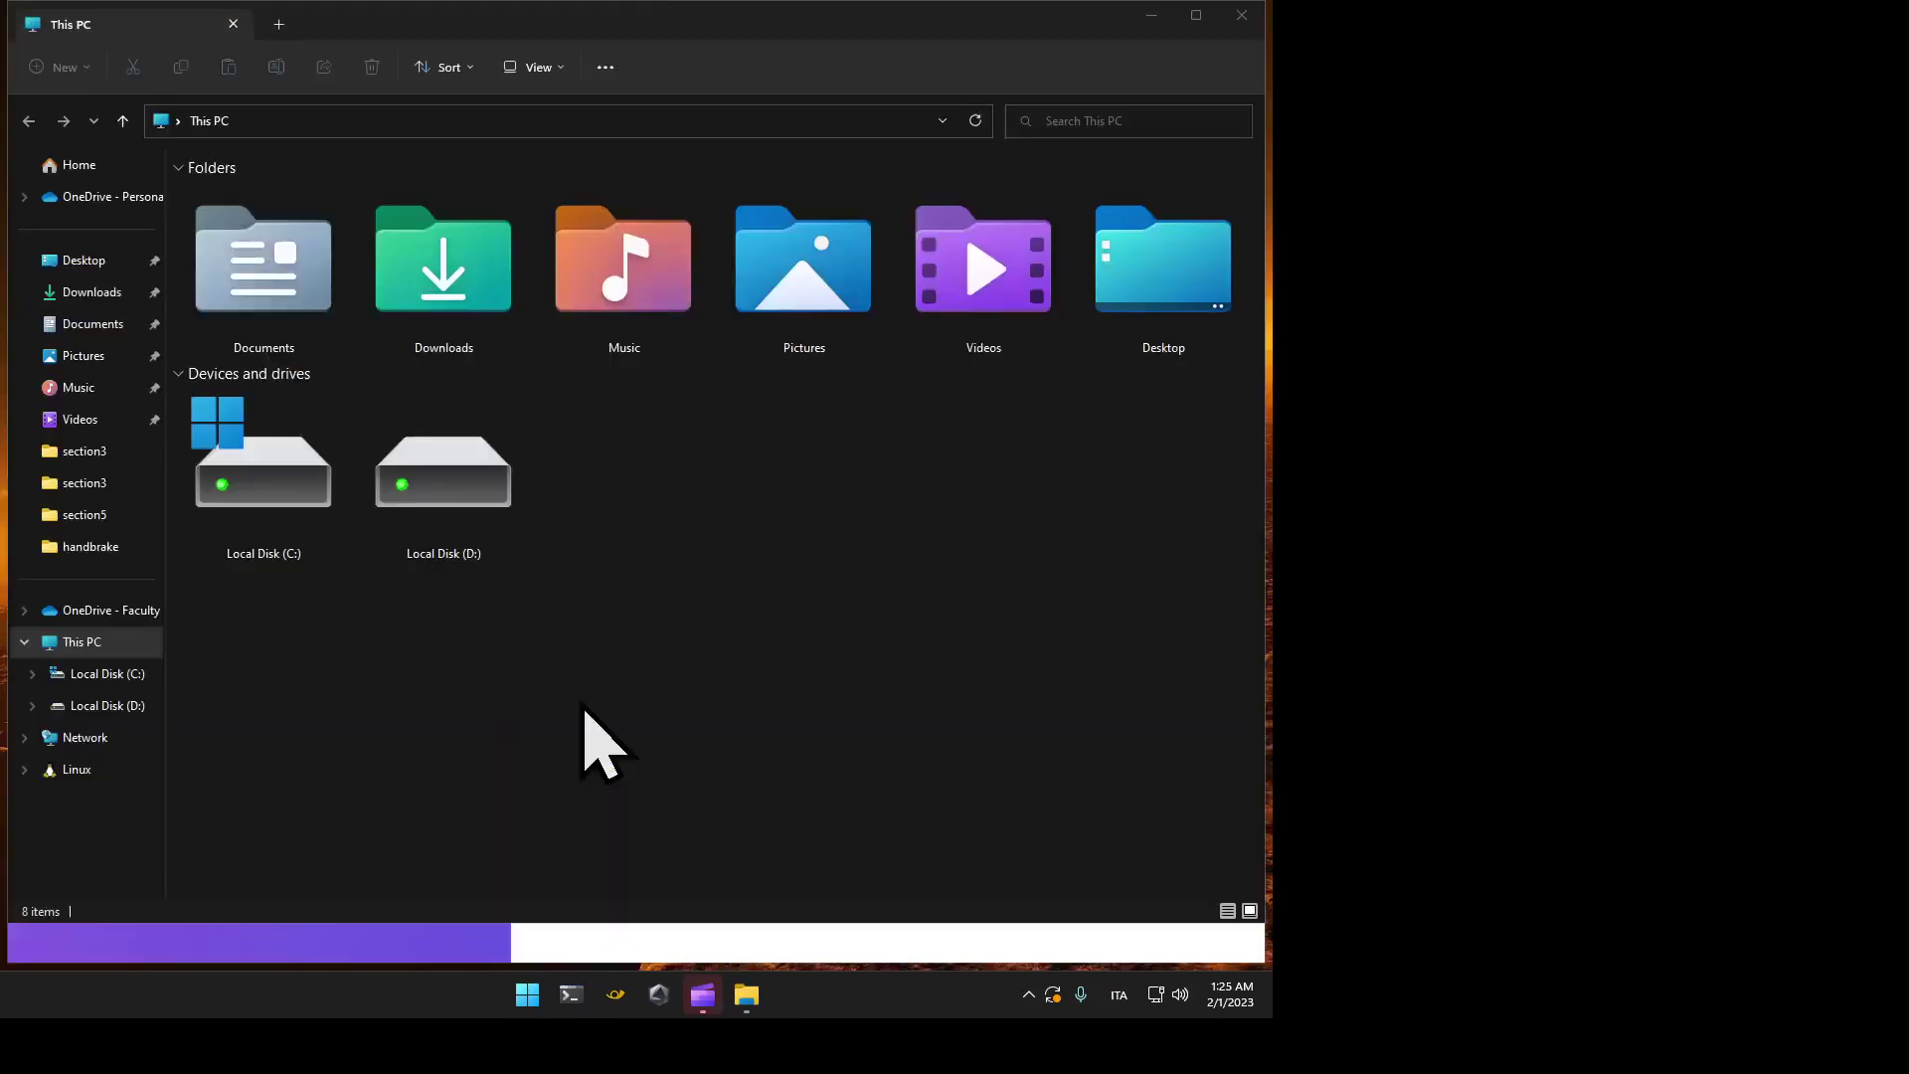
# Step: Close the File Explorer window so that the current desktop is clear
pyautogui.hotkey('alt', 'F4')
pyautogui.press('Escape')
pyautogui.press('super+d')
pyautogui.press('super+d')
pyautogui.hotkey('alt', 'F4')
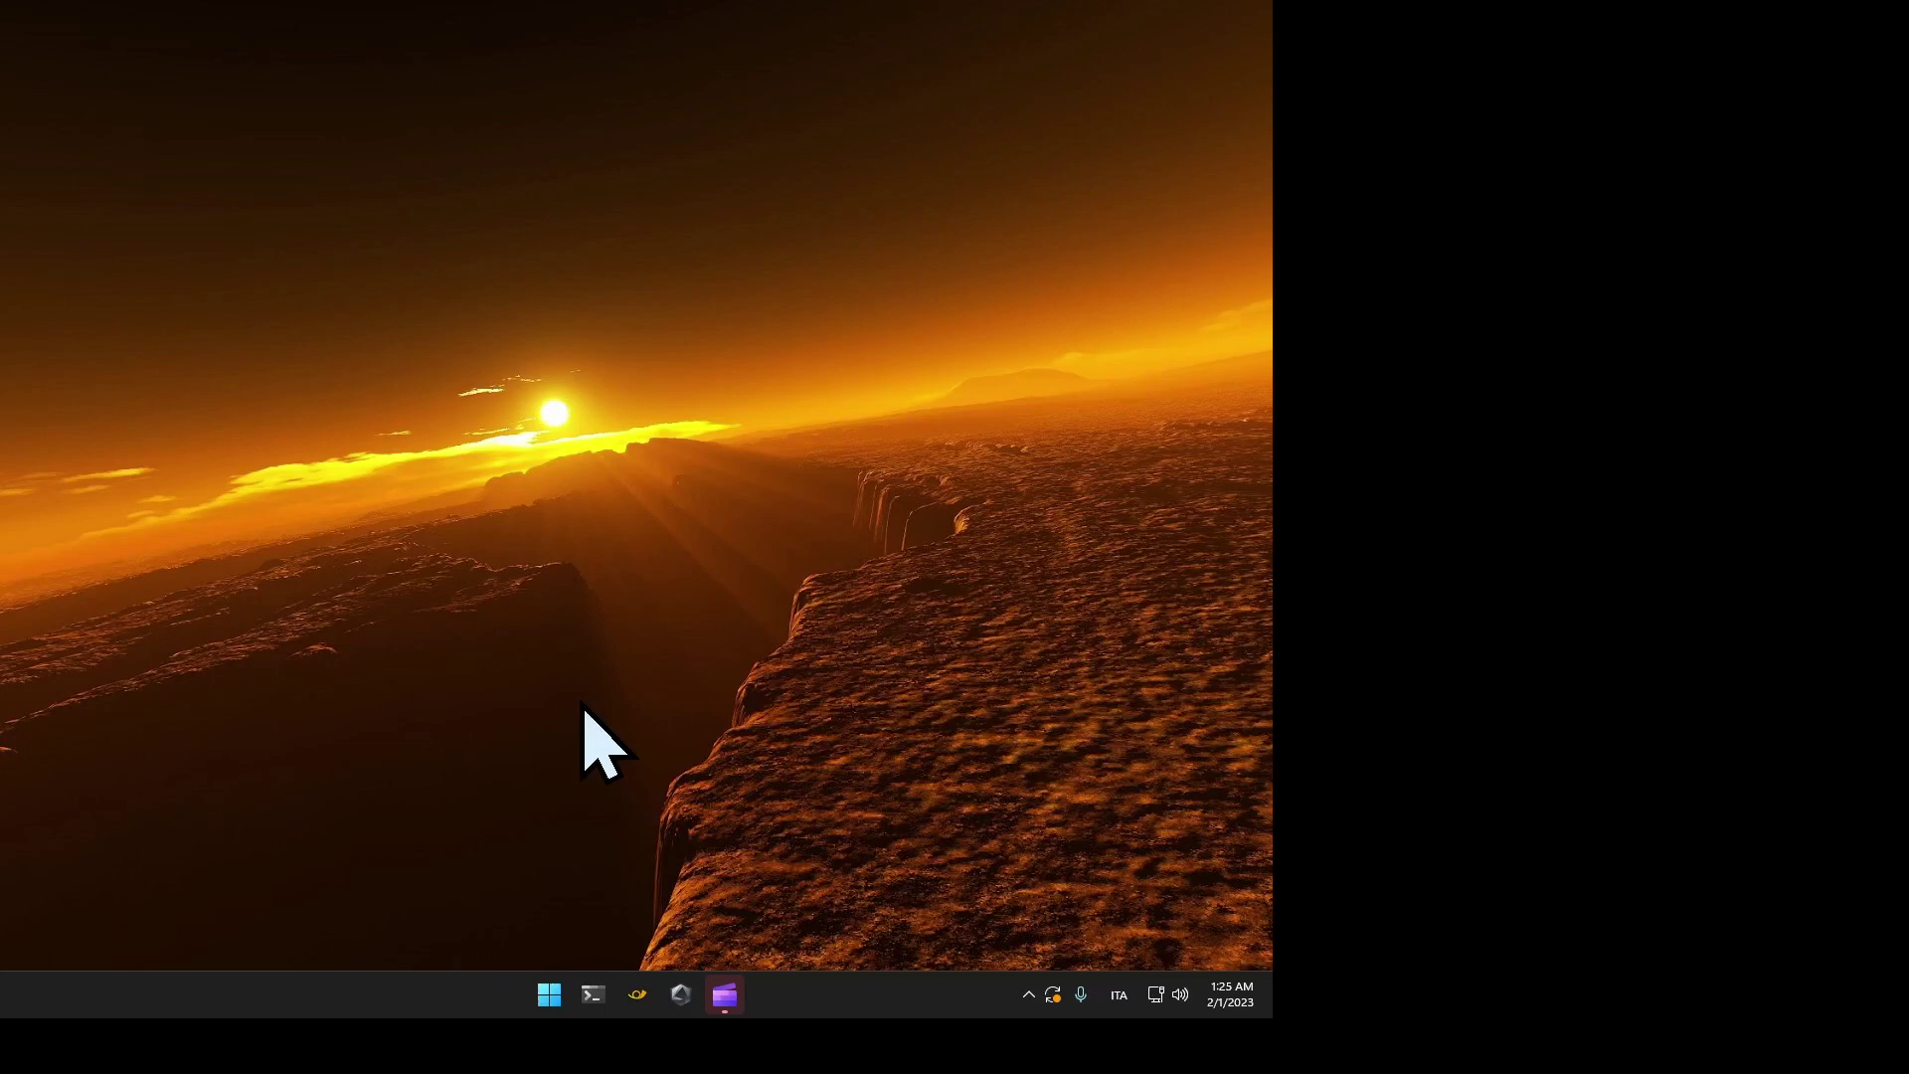
# Step: View Desktop 4 and the new desktop option in the virtual desktop overview, and return to Desktop 4
pyautogui.press('super+Tab')
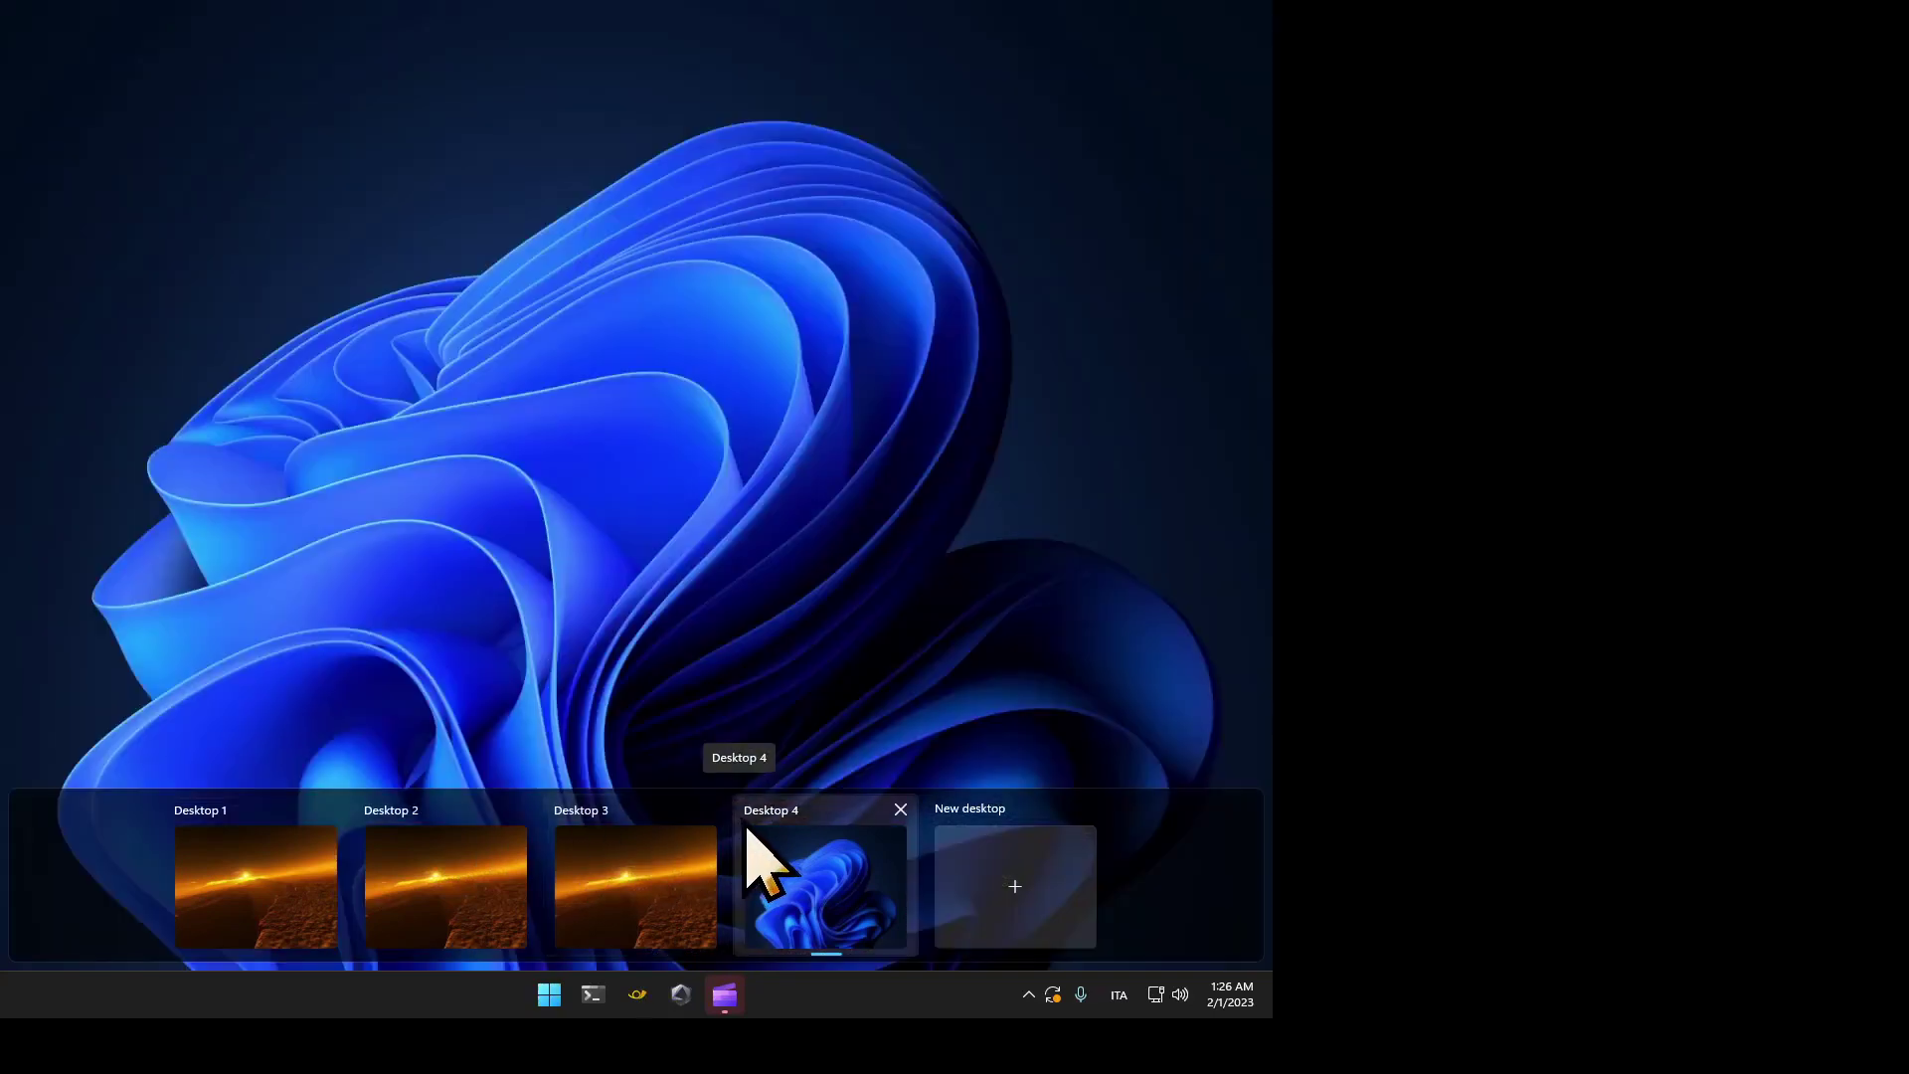
pyautogui.click(761, 866)
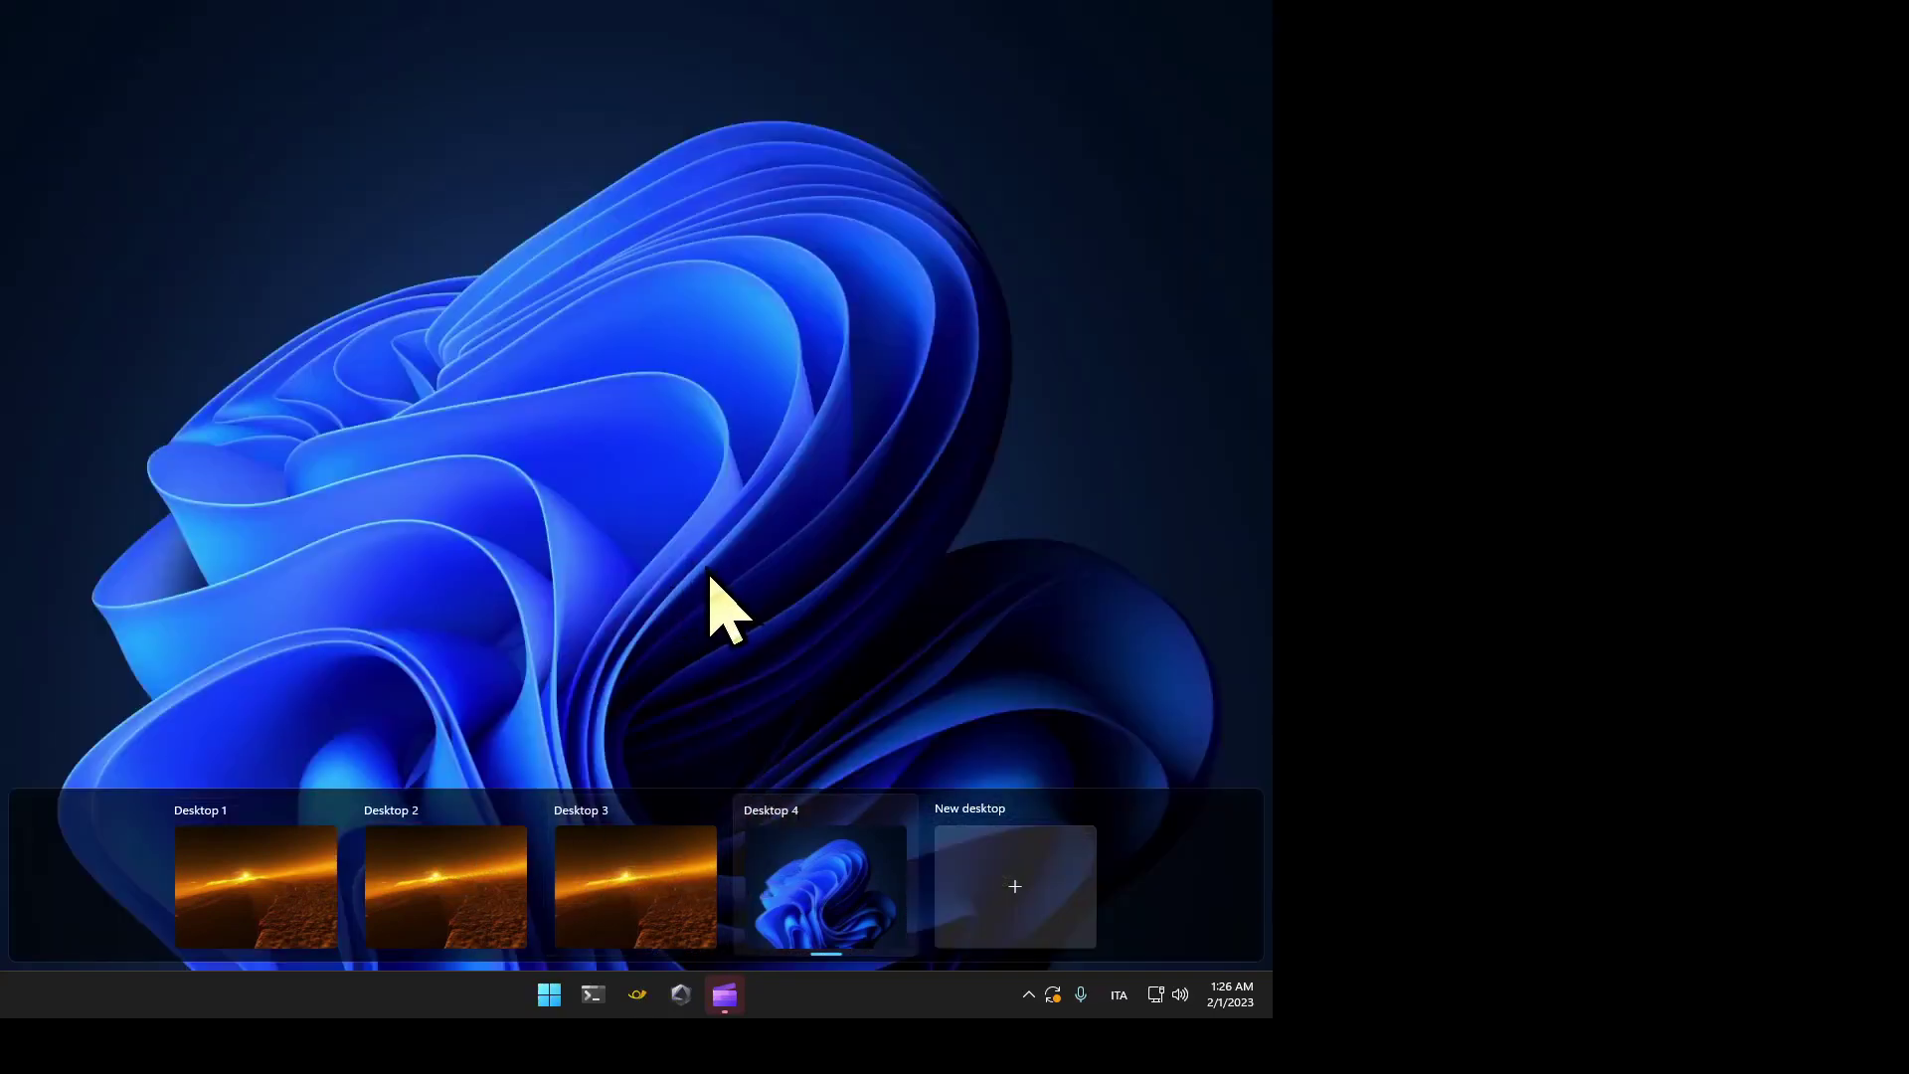
pyautogui.press('Right')
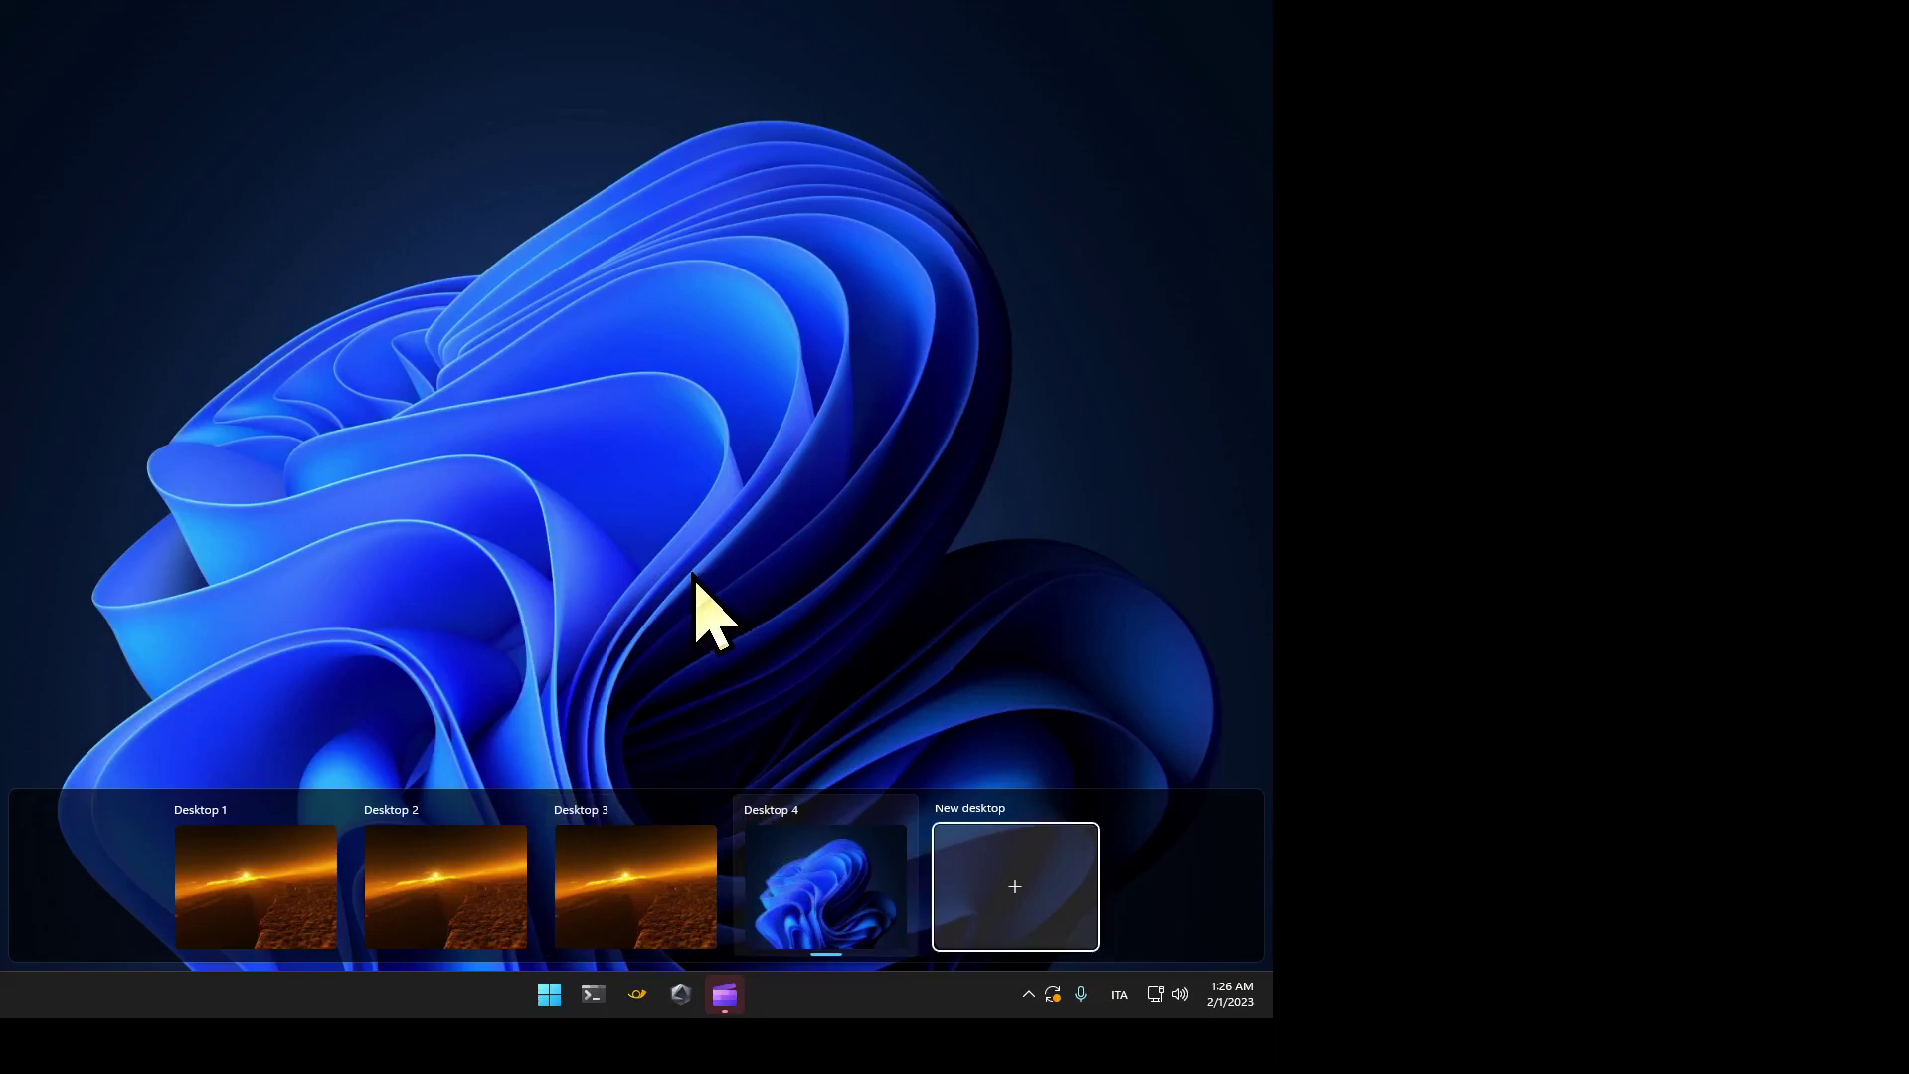
pyautogui.press('Right')
pyautogui.press('Left')
pyautogui.press('Right')
pyautogui.press('Escape')
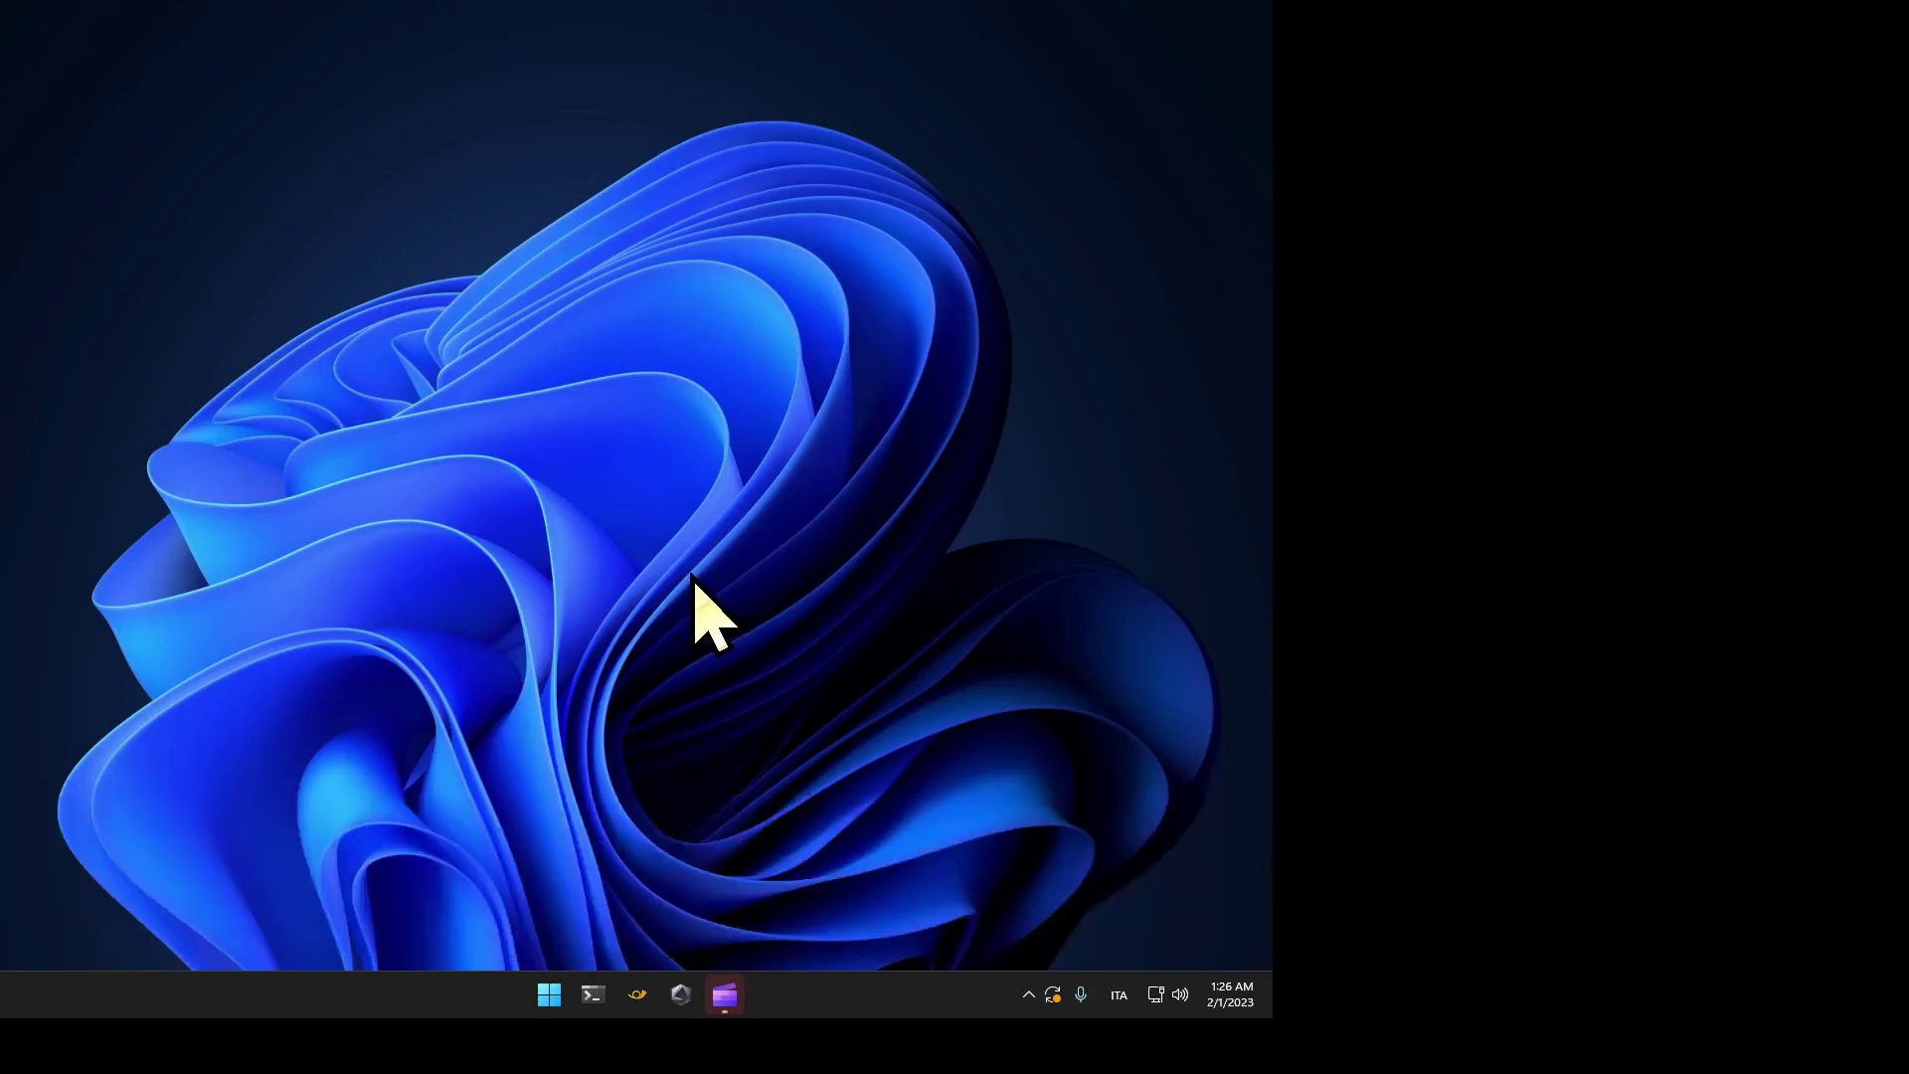
# Step: Switch from Desktop 4 to Desktop 2 and add a new virtual desktop from the overview
pyautogui.press('ctrl+super+Left')
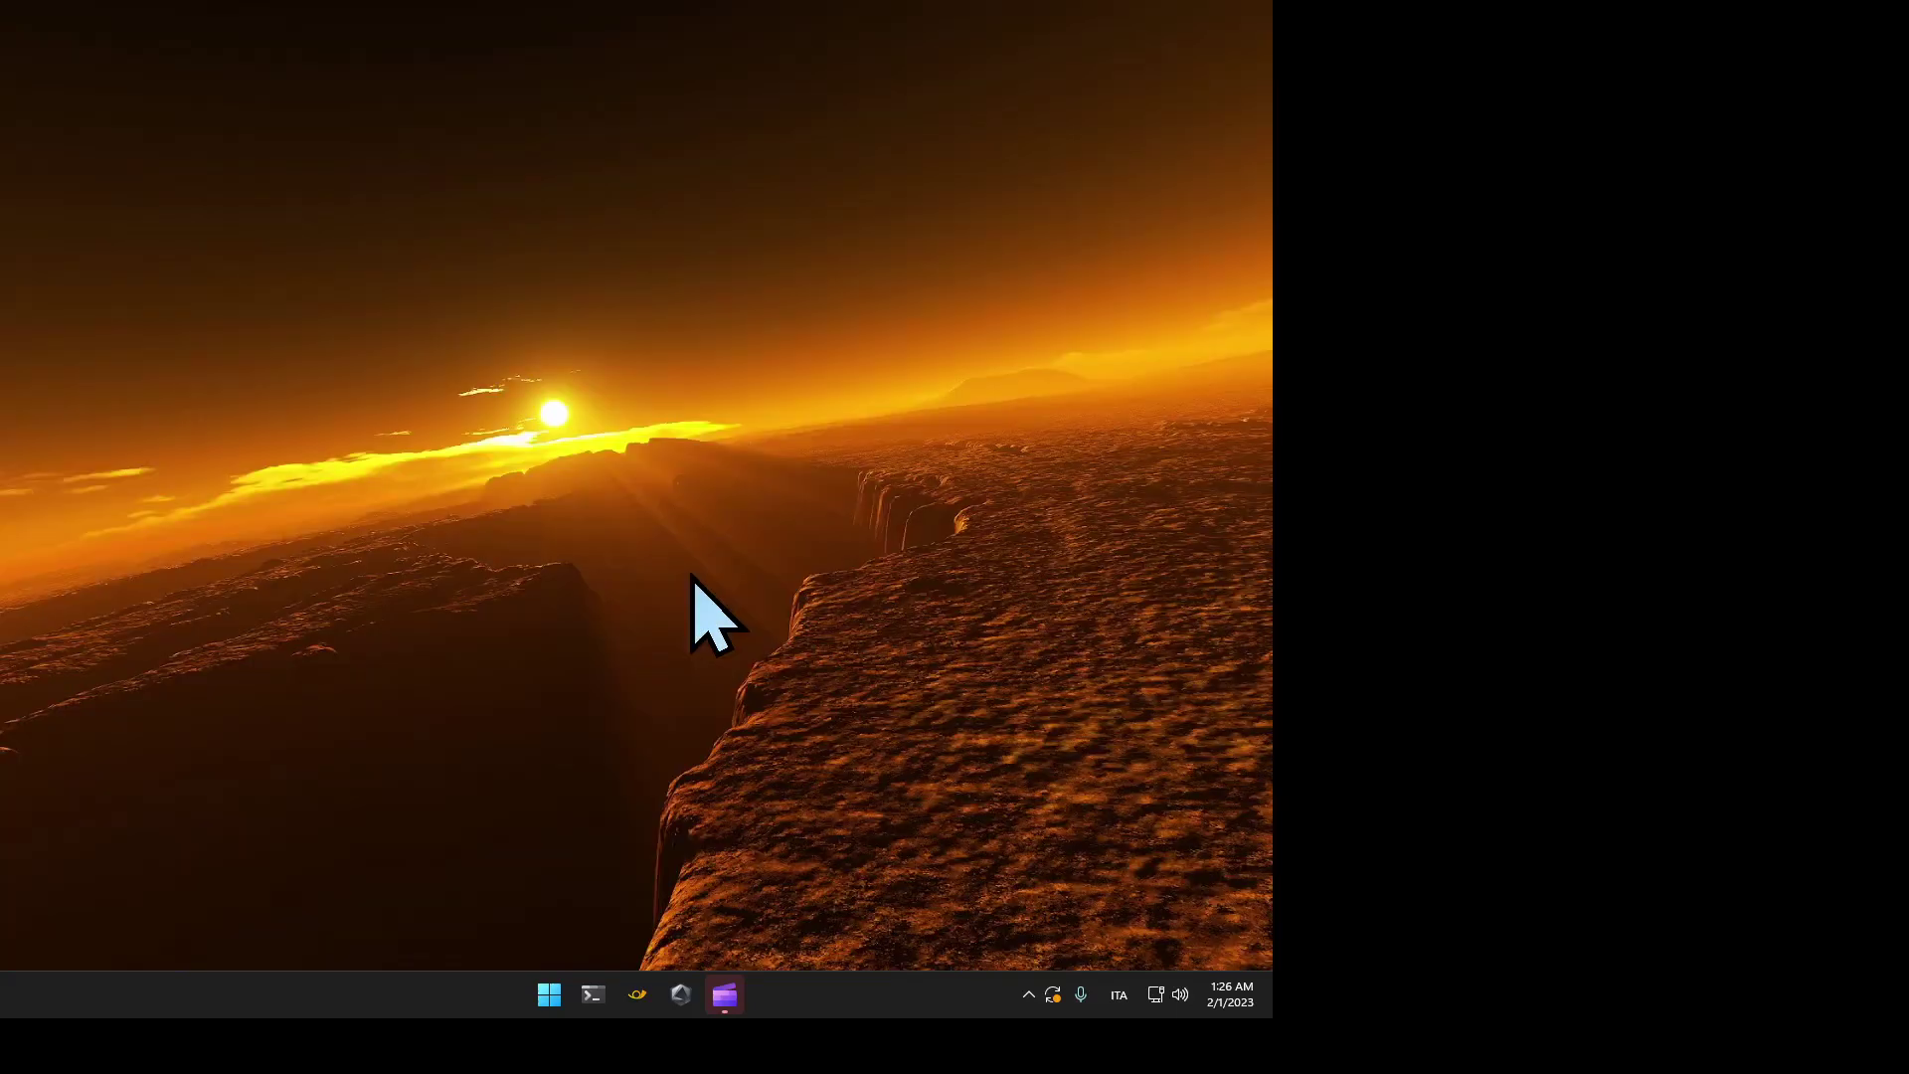
pyautogui.press('super+Tab')
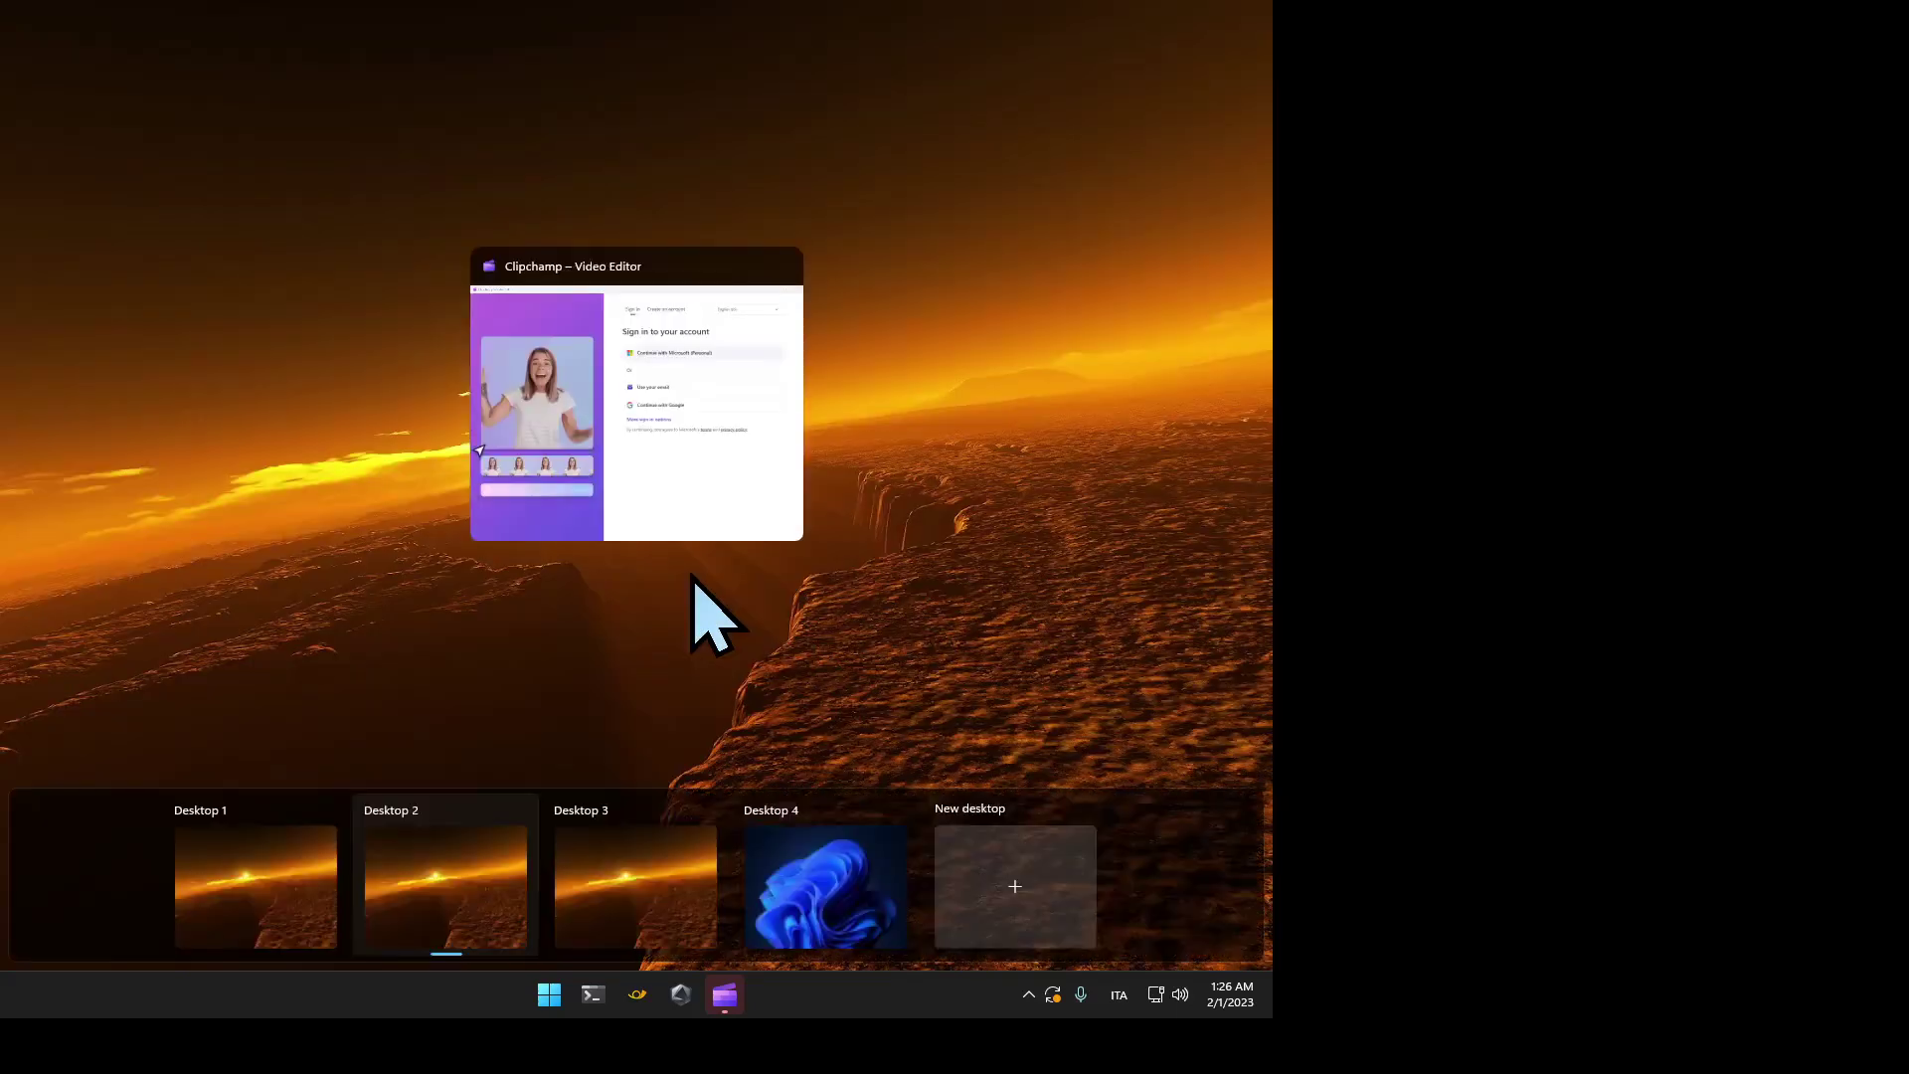
pyautogui.press('Left')
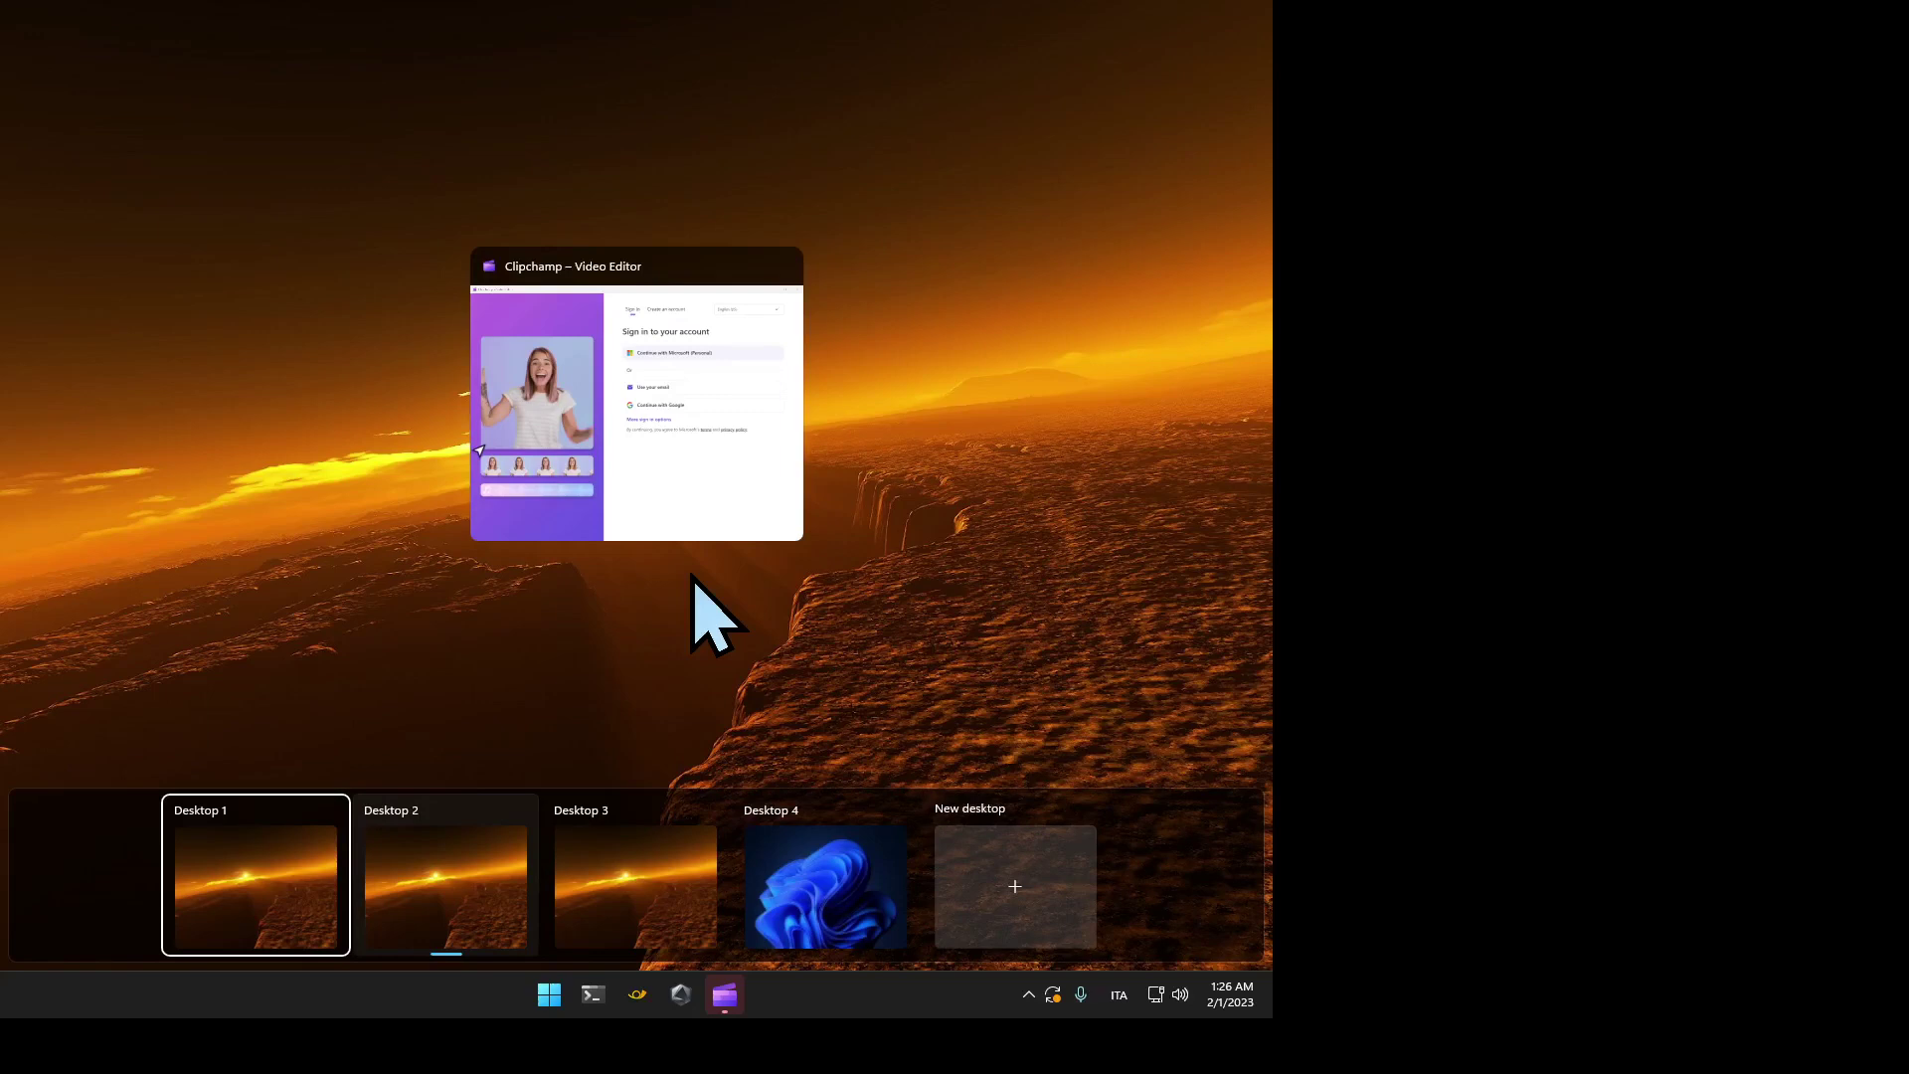
pyautogui.press('End')
pyautogui.press('Return')
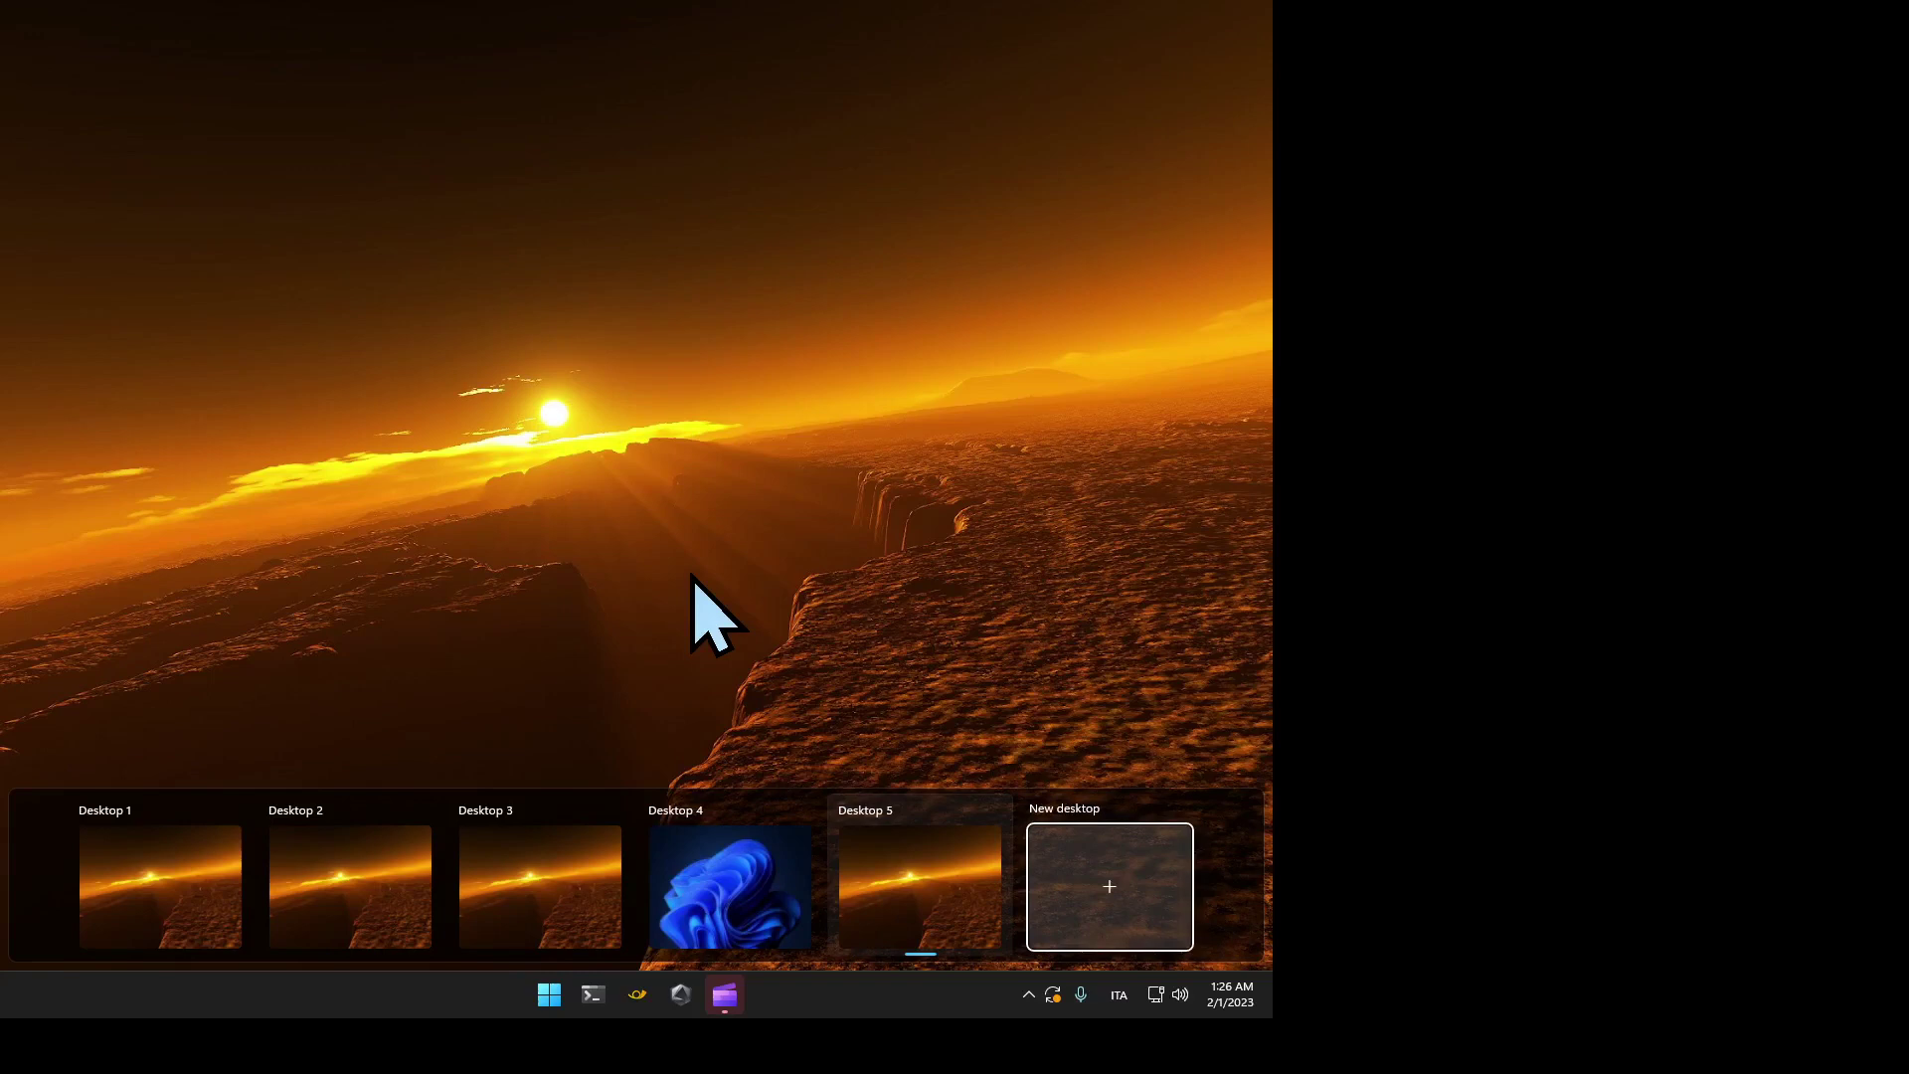
# Step: Rename the virtual desktop Desktop 5 as youtube in the desktop overview
pyautogui.press('Home')
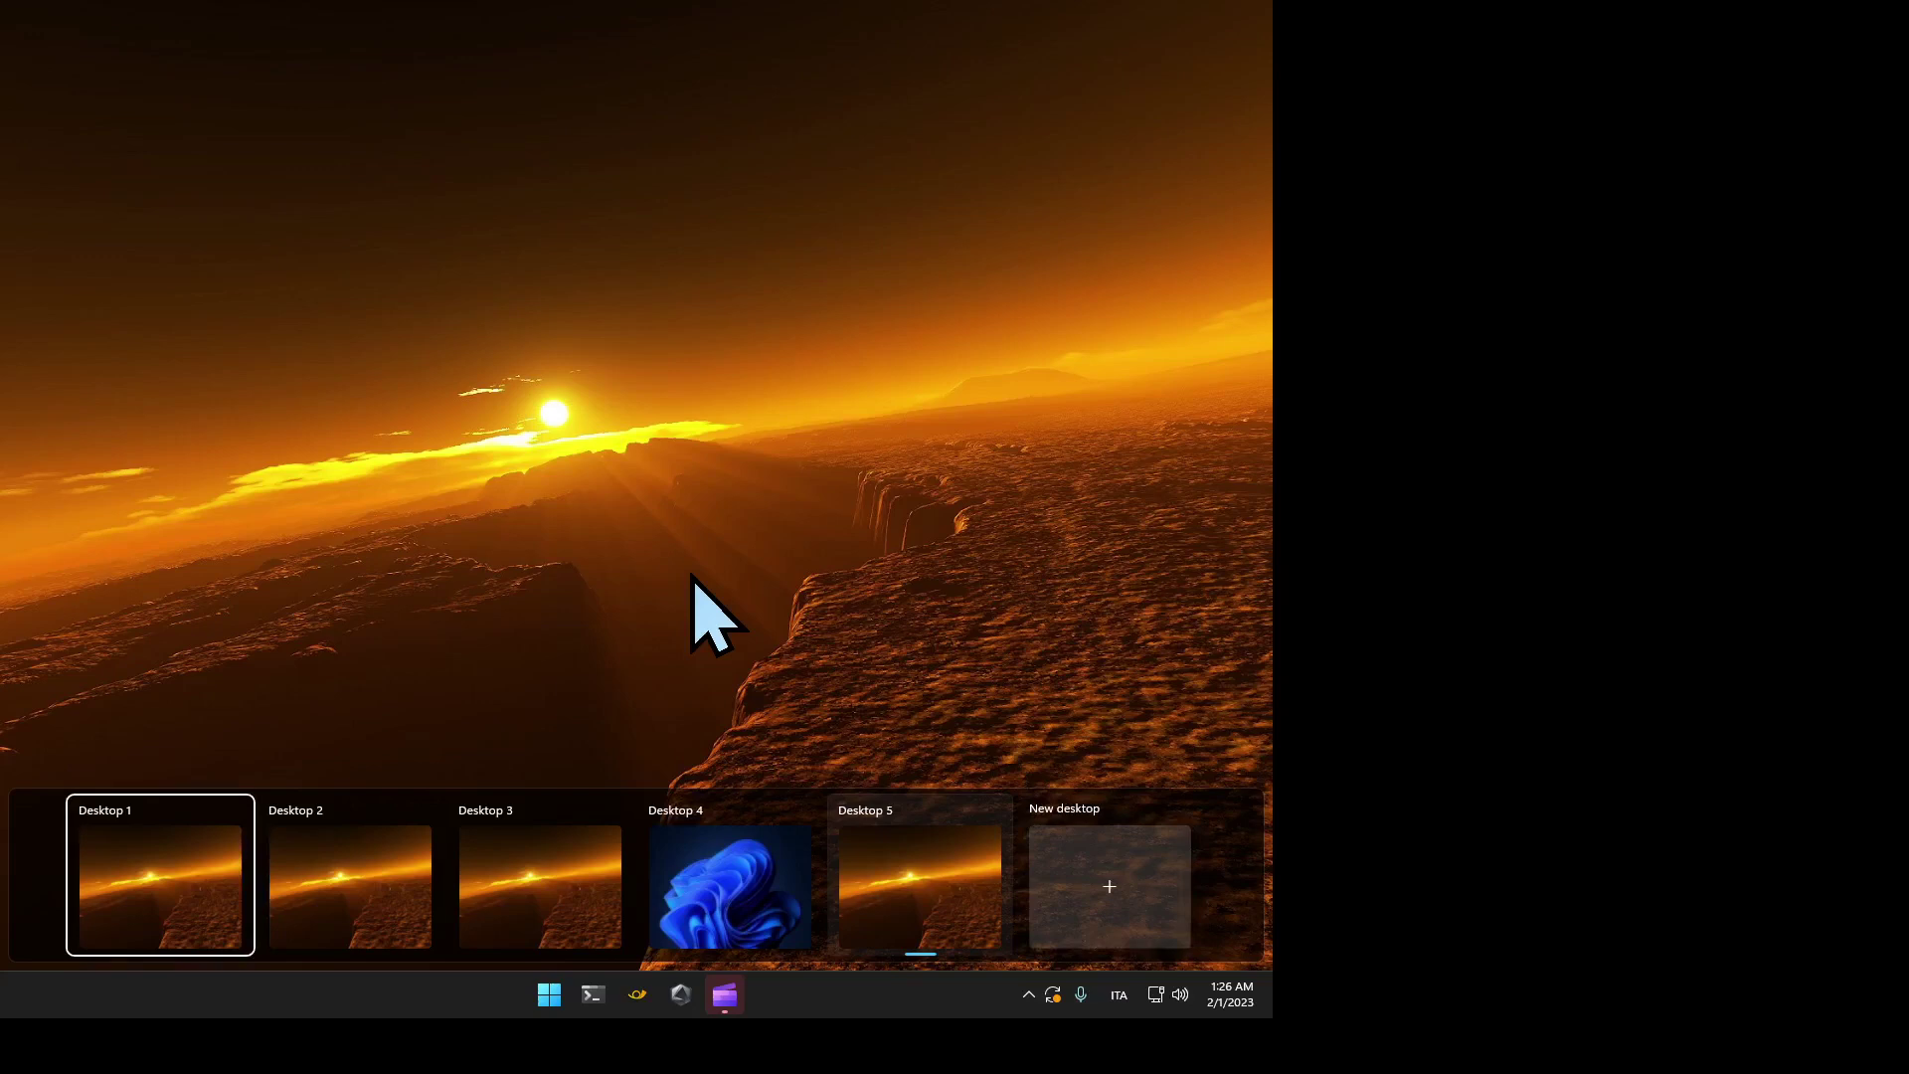
pyautogui.press('Right')
pyautogui.press('Right')
pyautogui.press('Right')
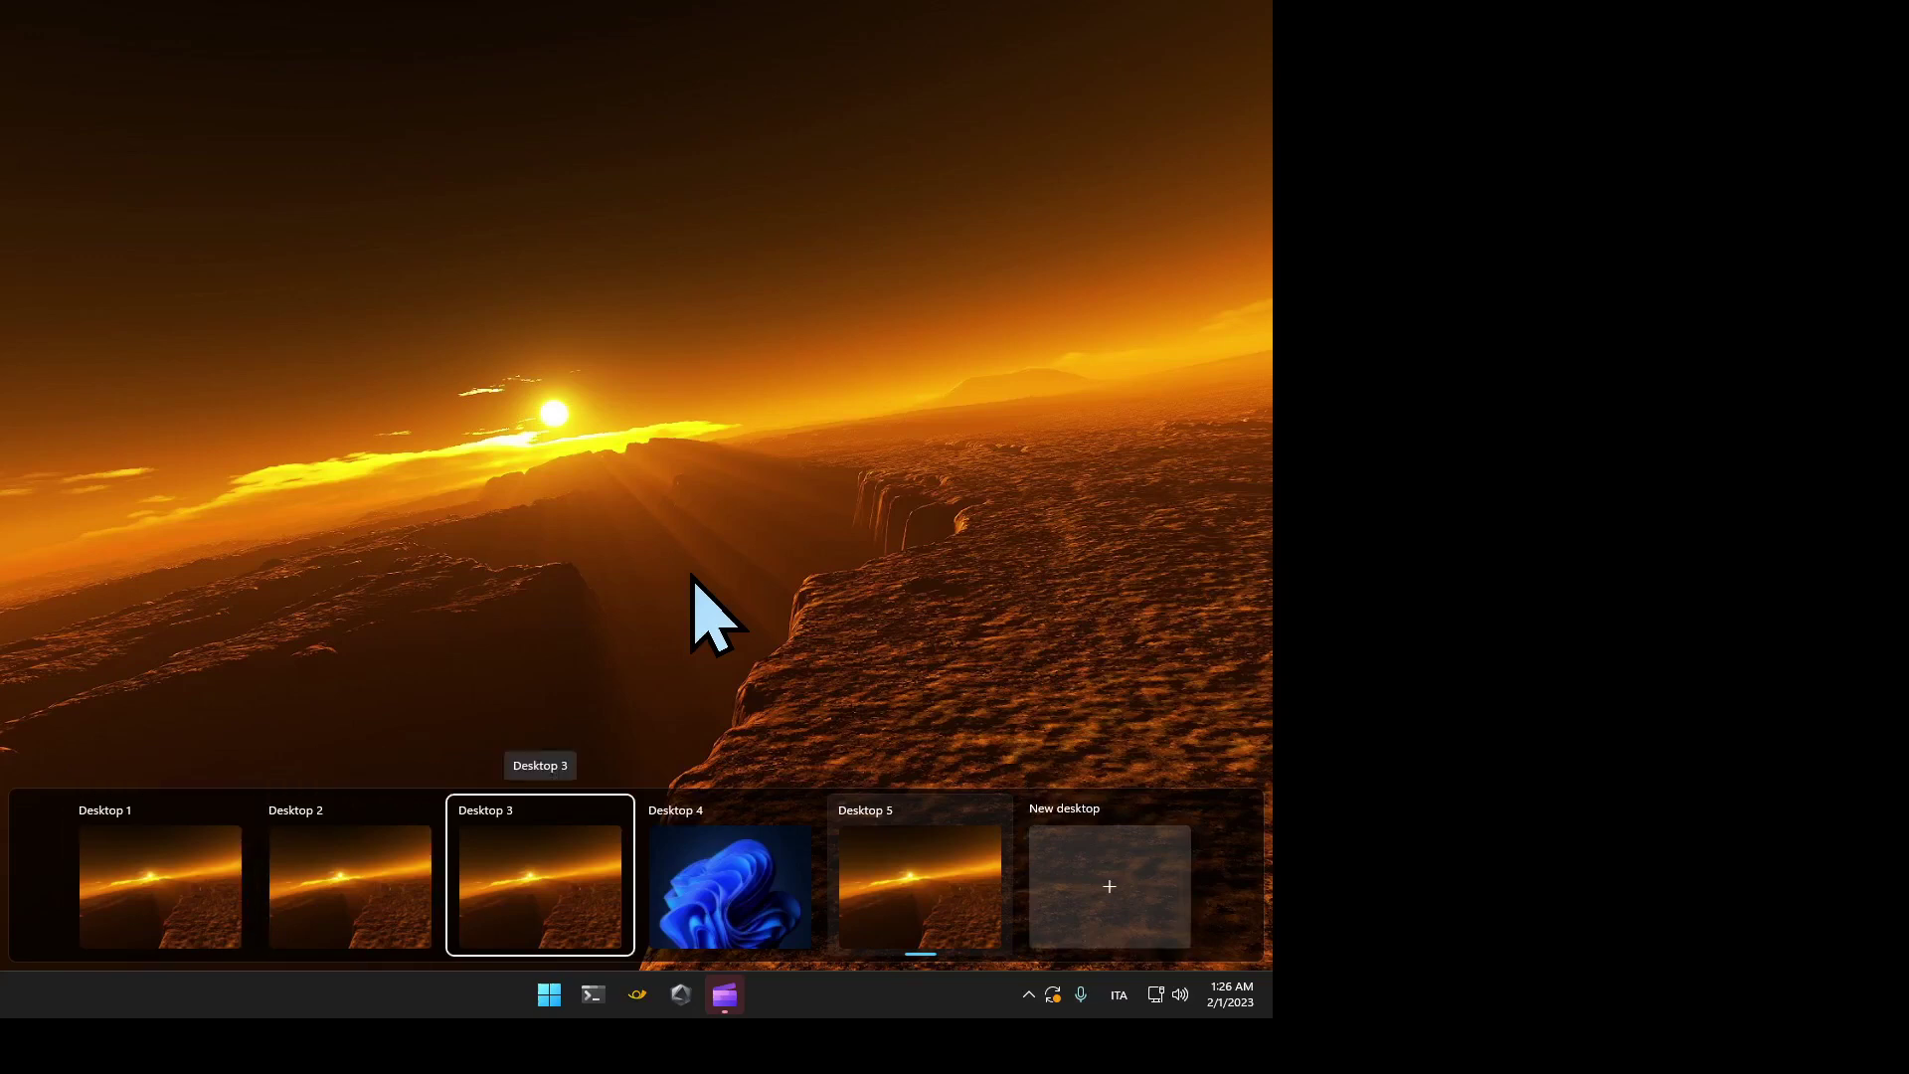
pyautogui.press('Right')
pyautogui.press('Right')
pyautogui.press('Left')
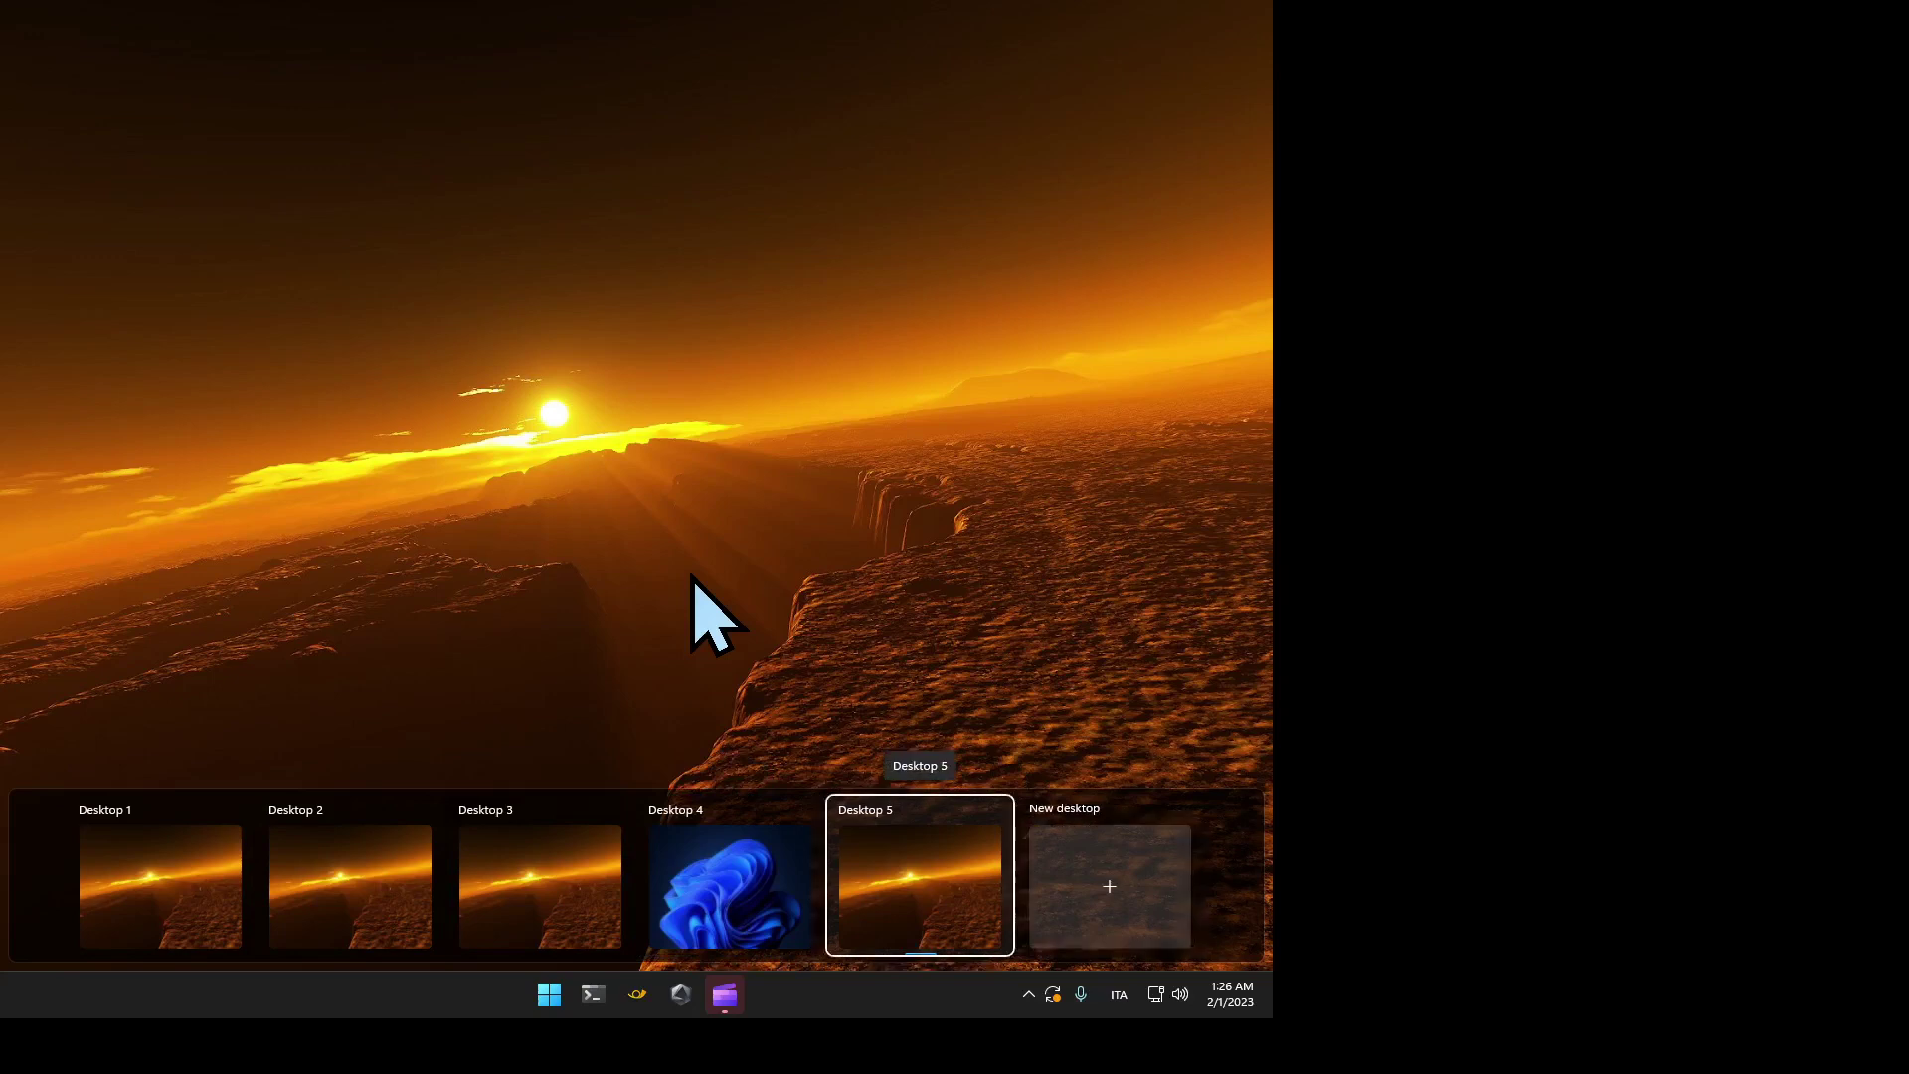
pyautogui.hotkey('shift', 'F10')
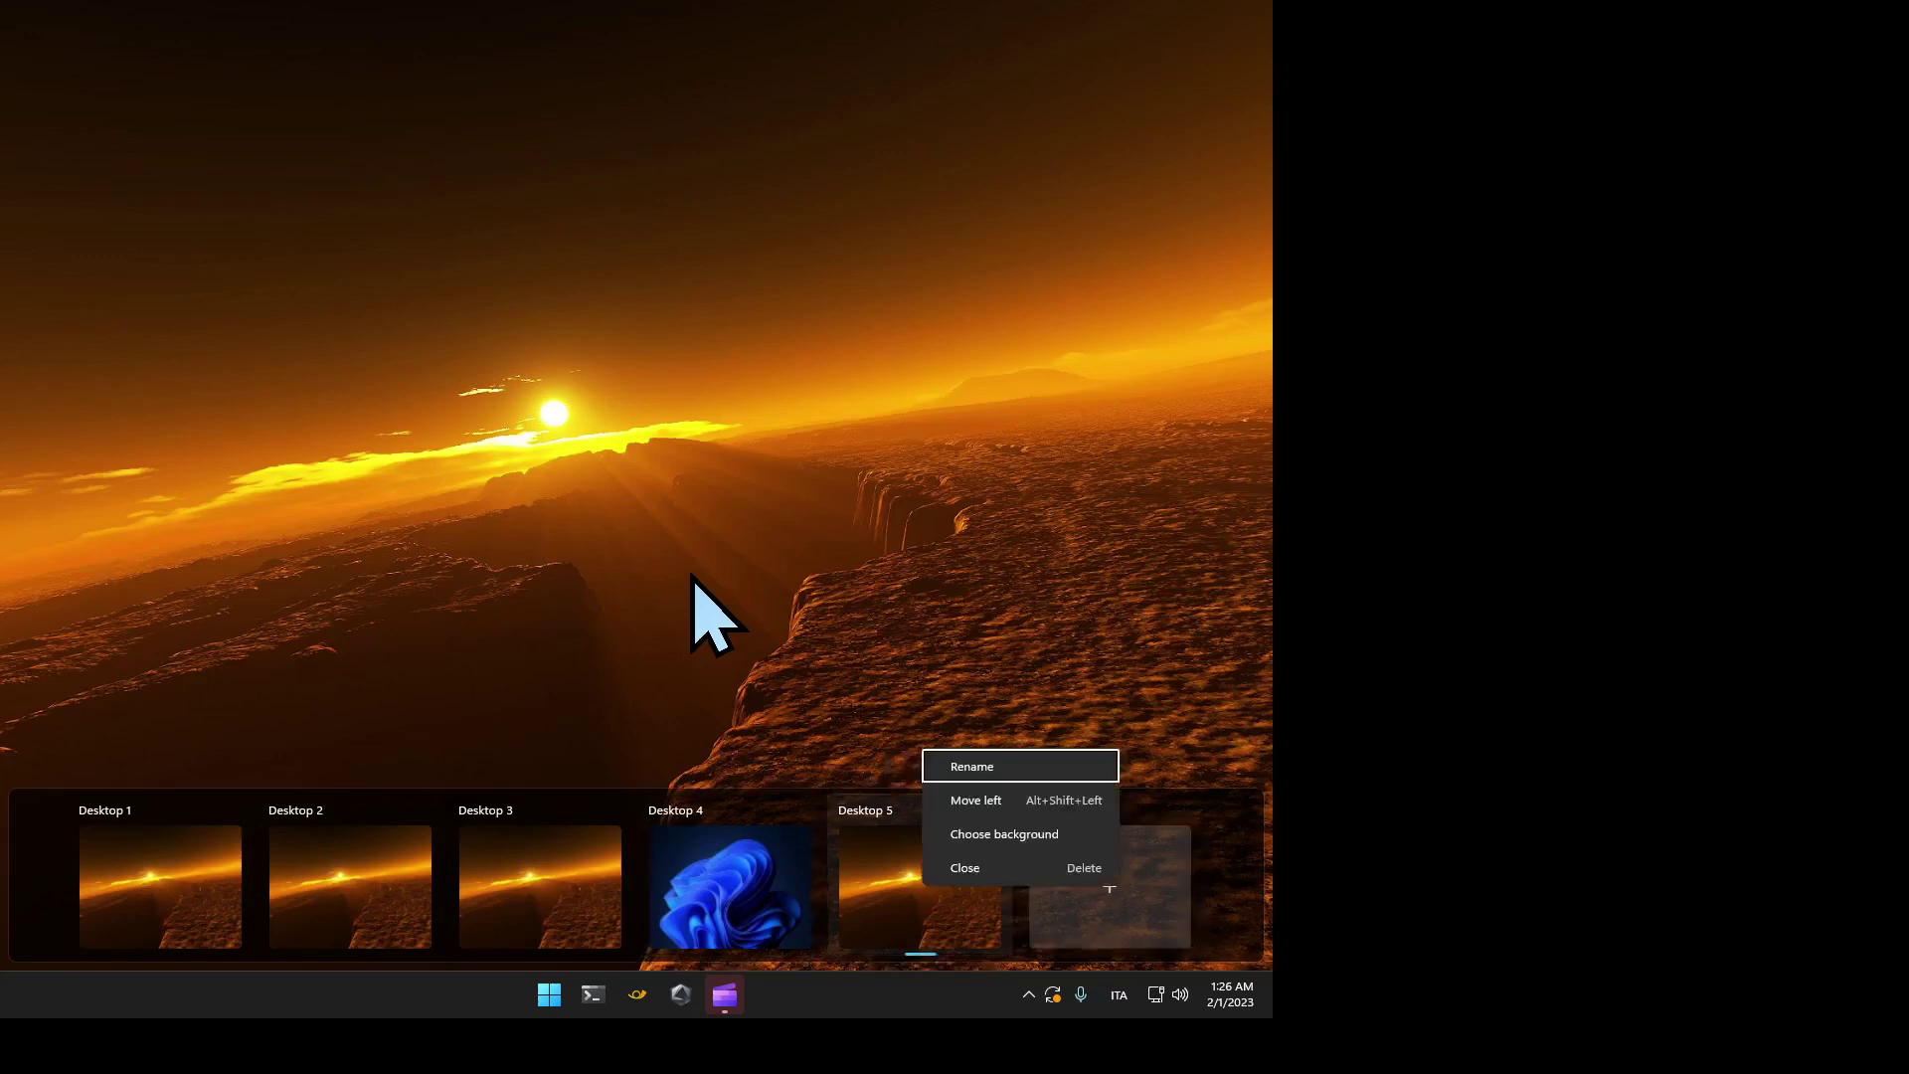
pyautogui.press('Return')
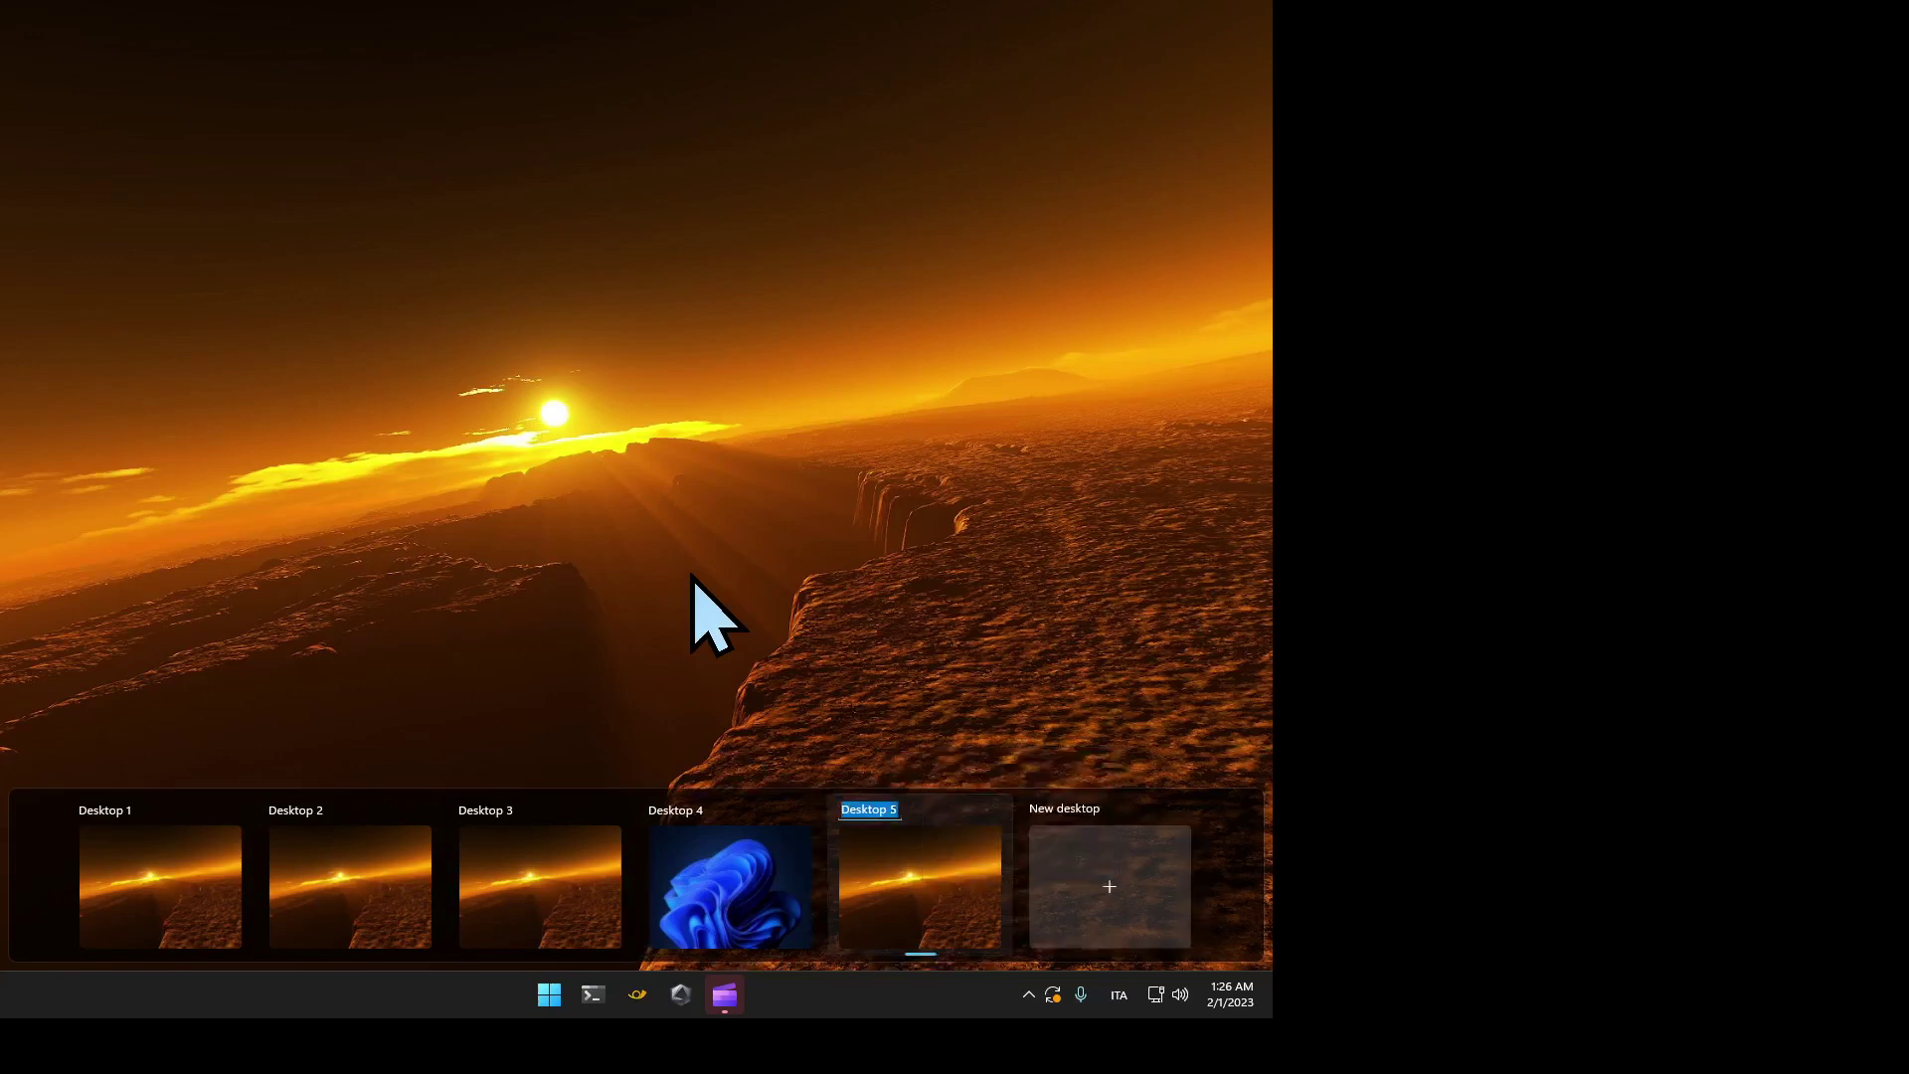
pyautogui.press('BackSpace')
pyautogui.write('youtube')
pyautogui.press('Return')
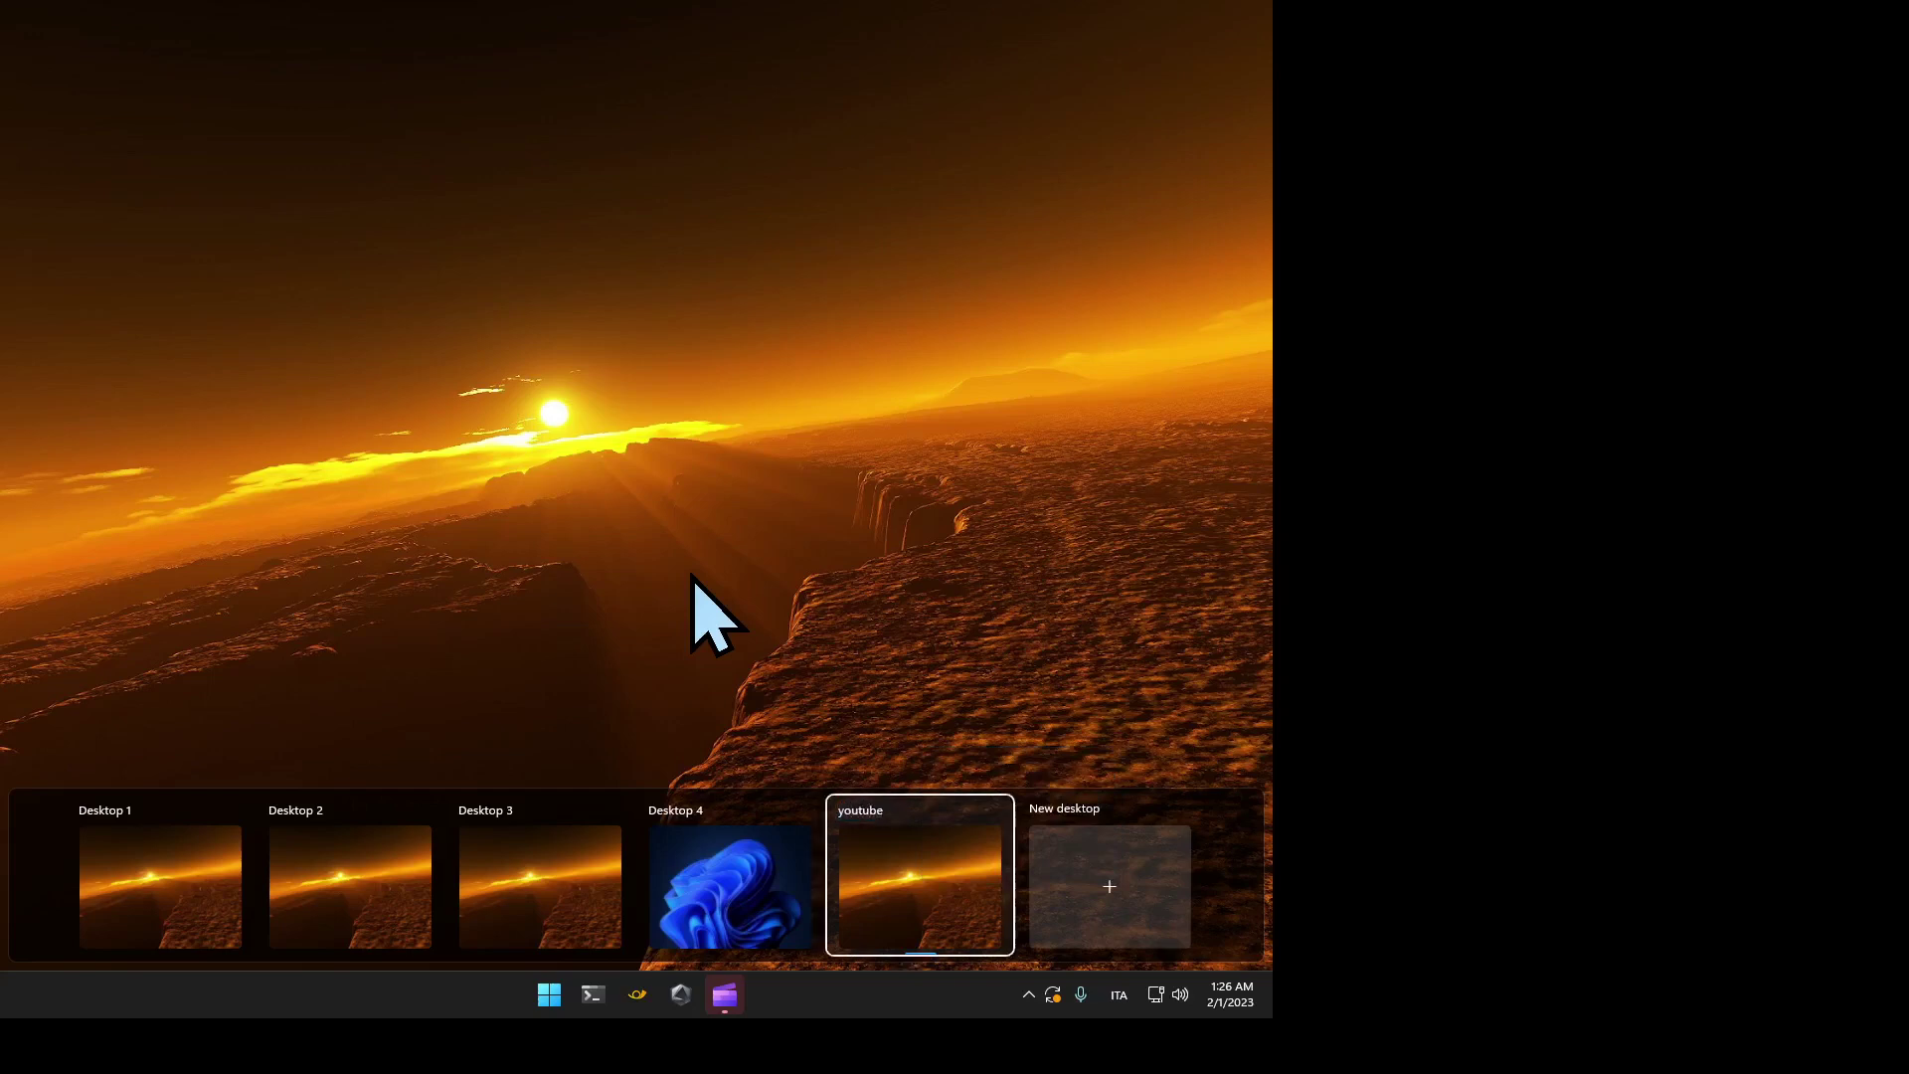
# Step: Set the blue Windows bloom picture from the recent images as the youtube desktop's background, and close Settings
pyautogui.press('Left')
pyautogui.press('Right')
pyautogui.hotkey('shift', 'F10')
pyautogui.press('Down')
pyautogui.press('Down')
pyautogui.press('Up')
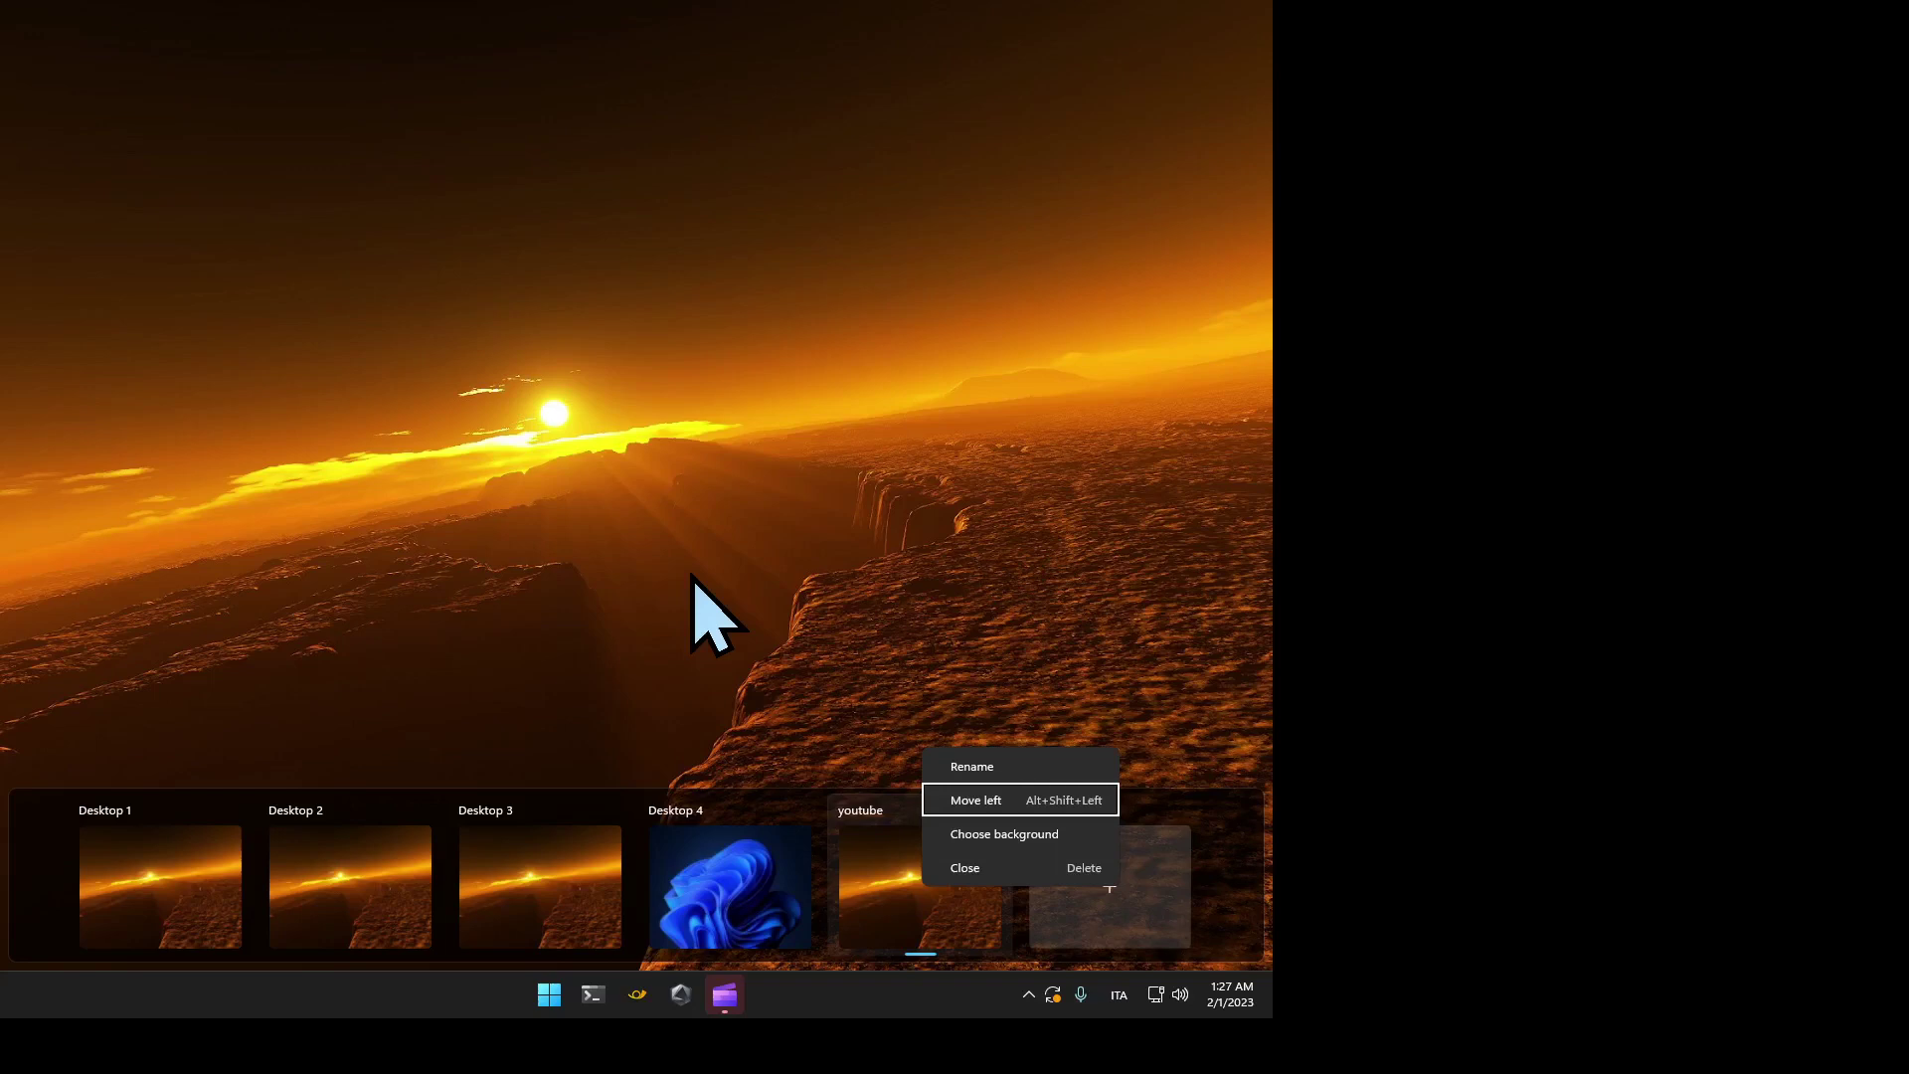
pyautogui.press('Down')
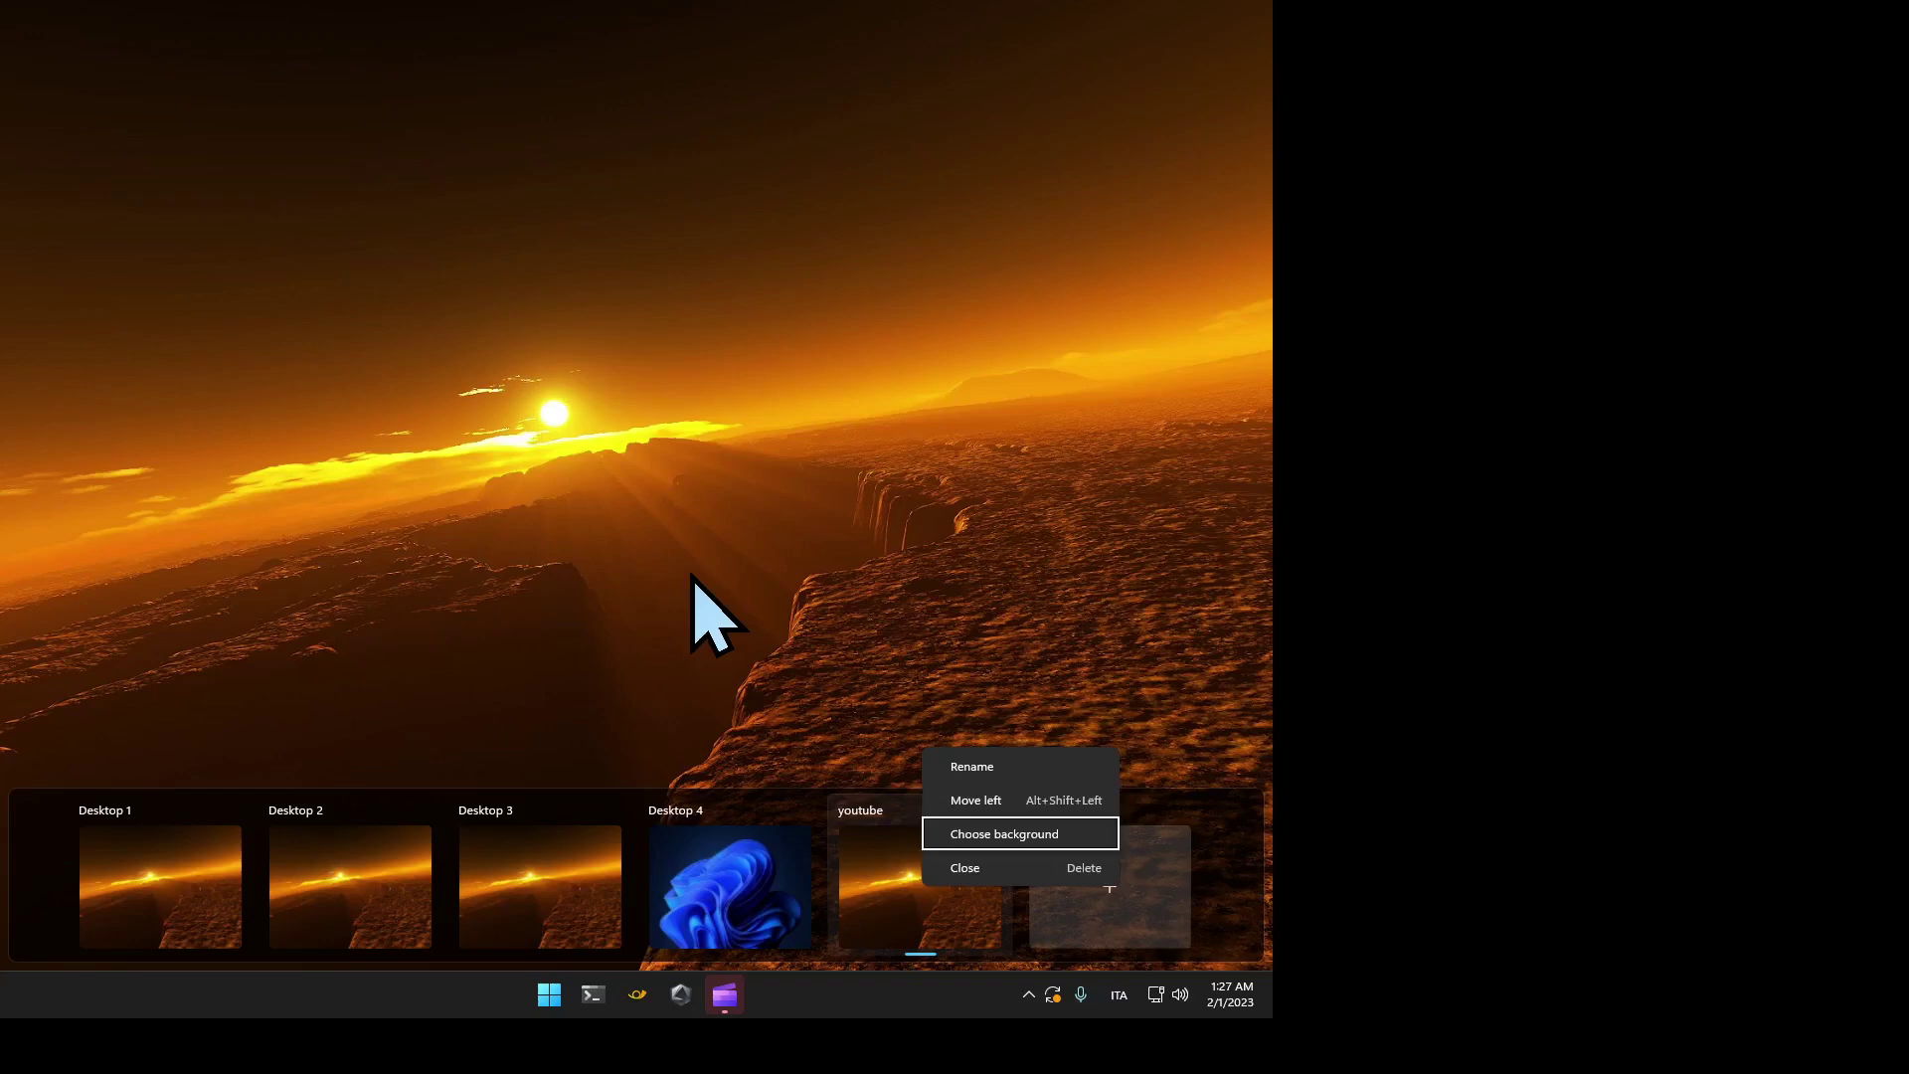
pyautogui.press('Down')
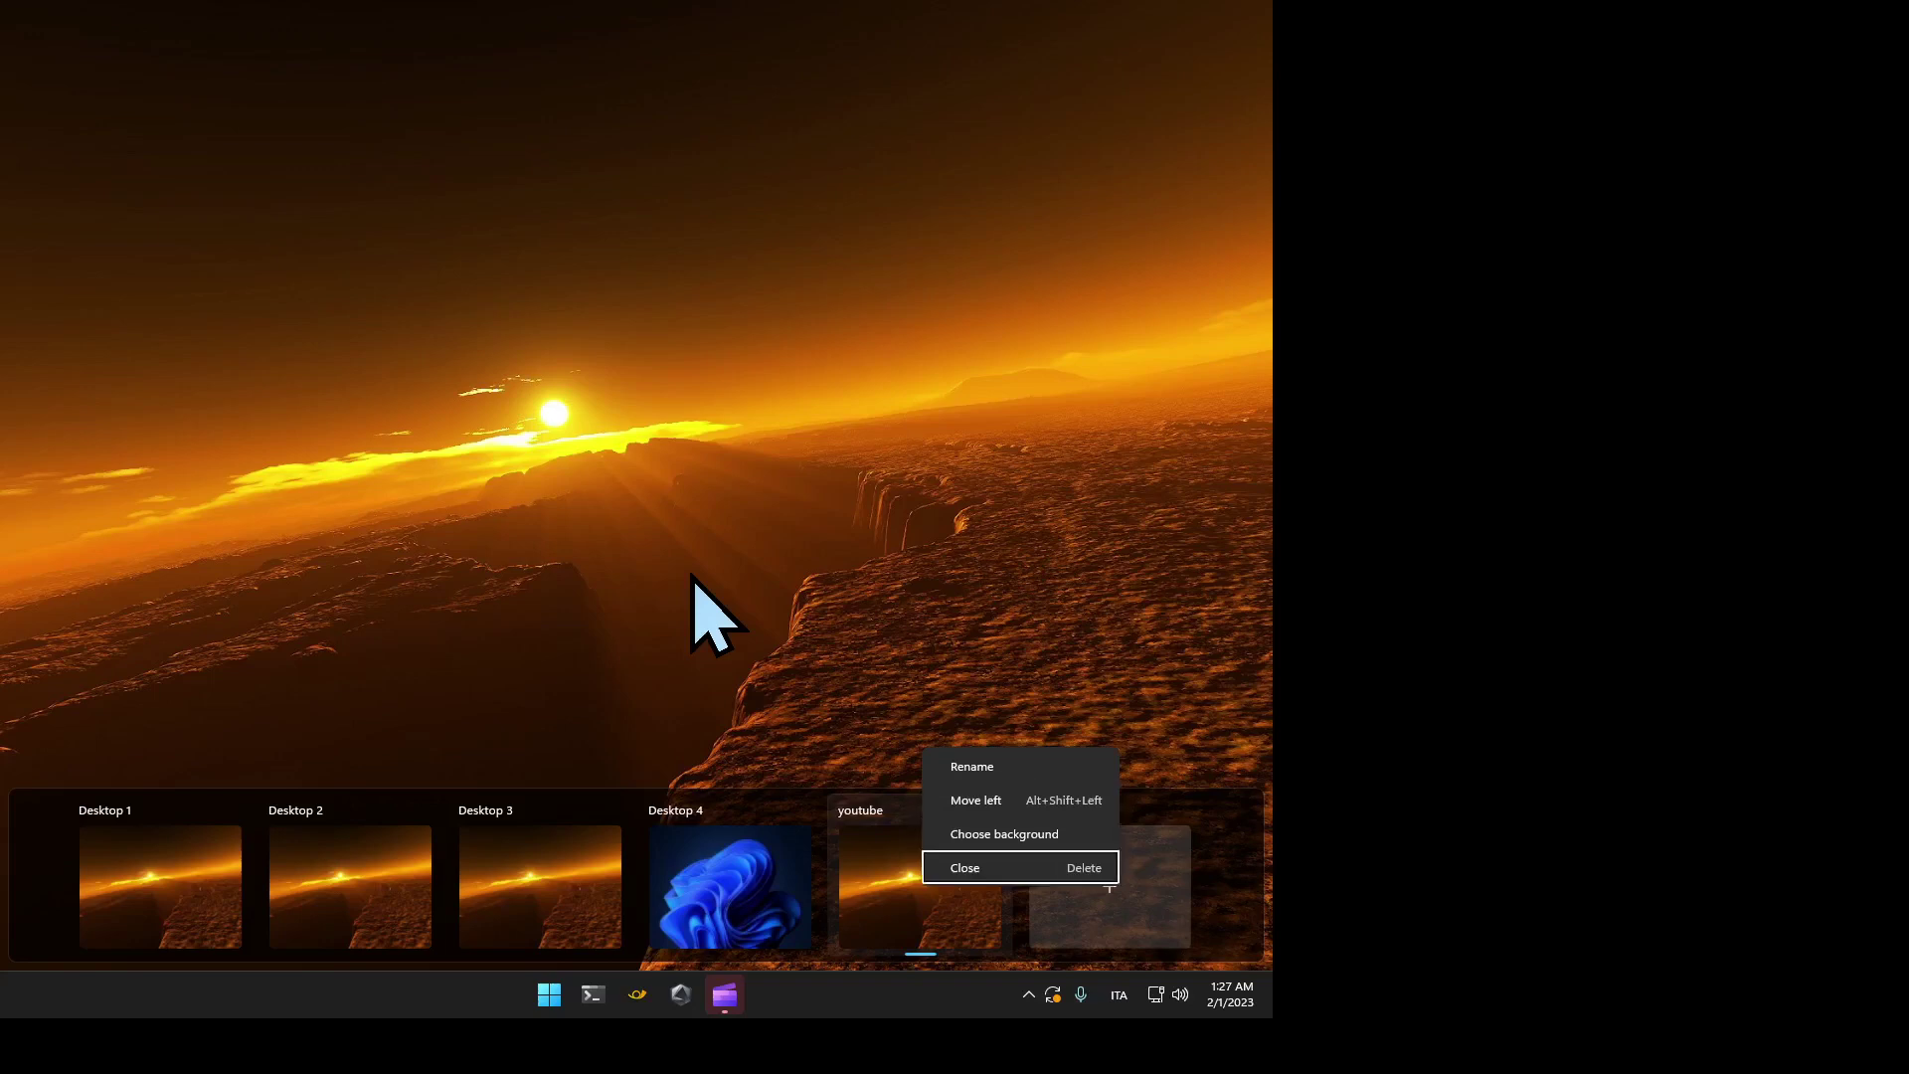
pyautogui.press('Down')
pyautogui.press('Up')
pyautogui.press('Up')
pyautogui.press('Return')
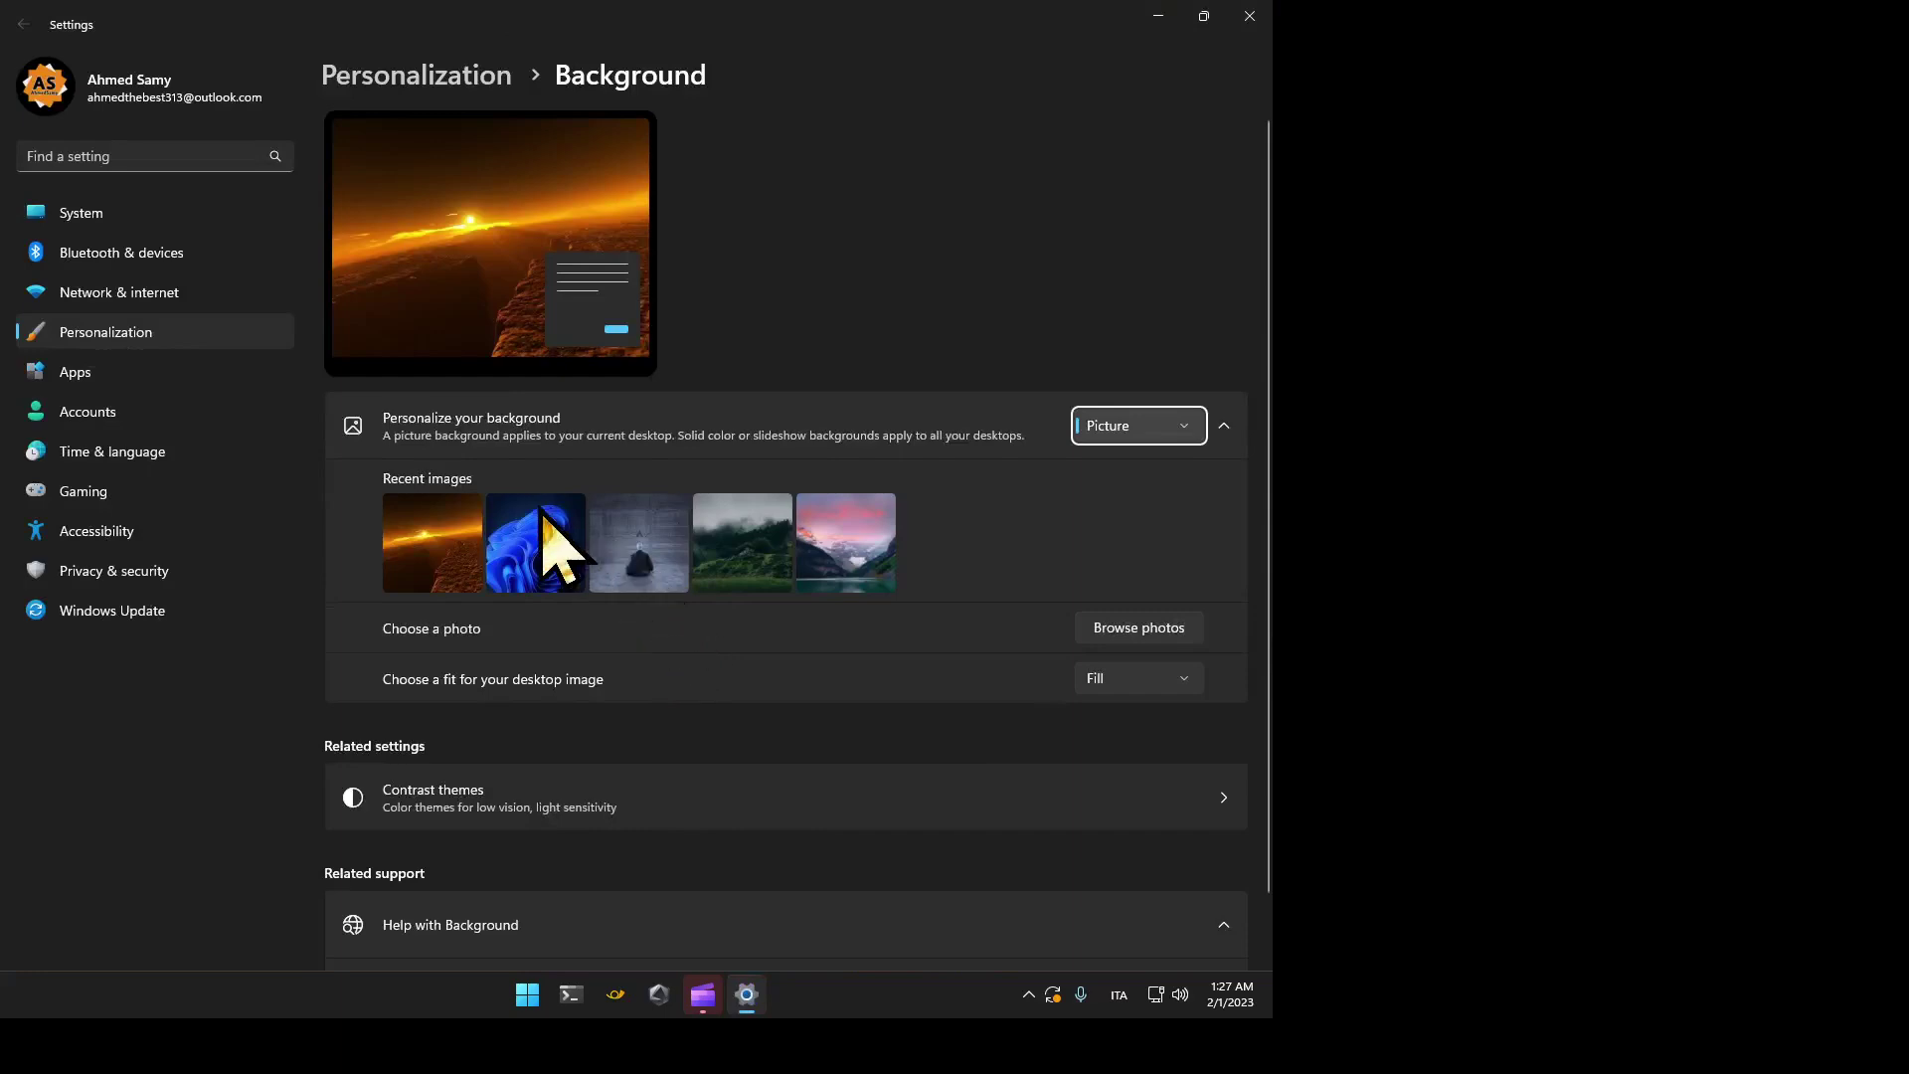
pyautogui.click(542, 512)
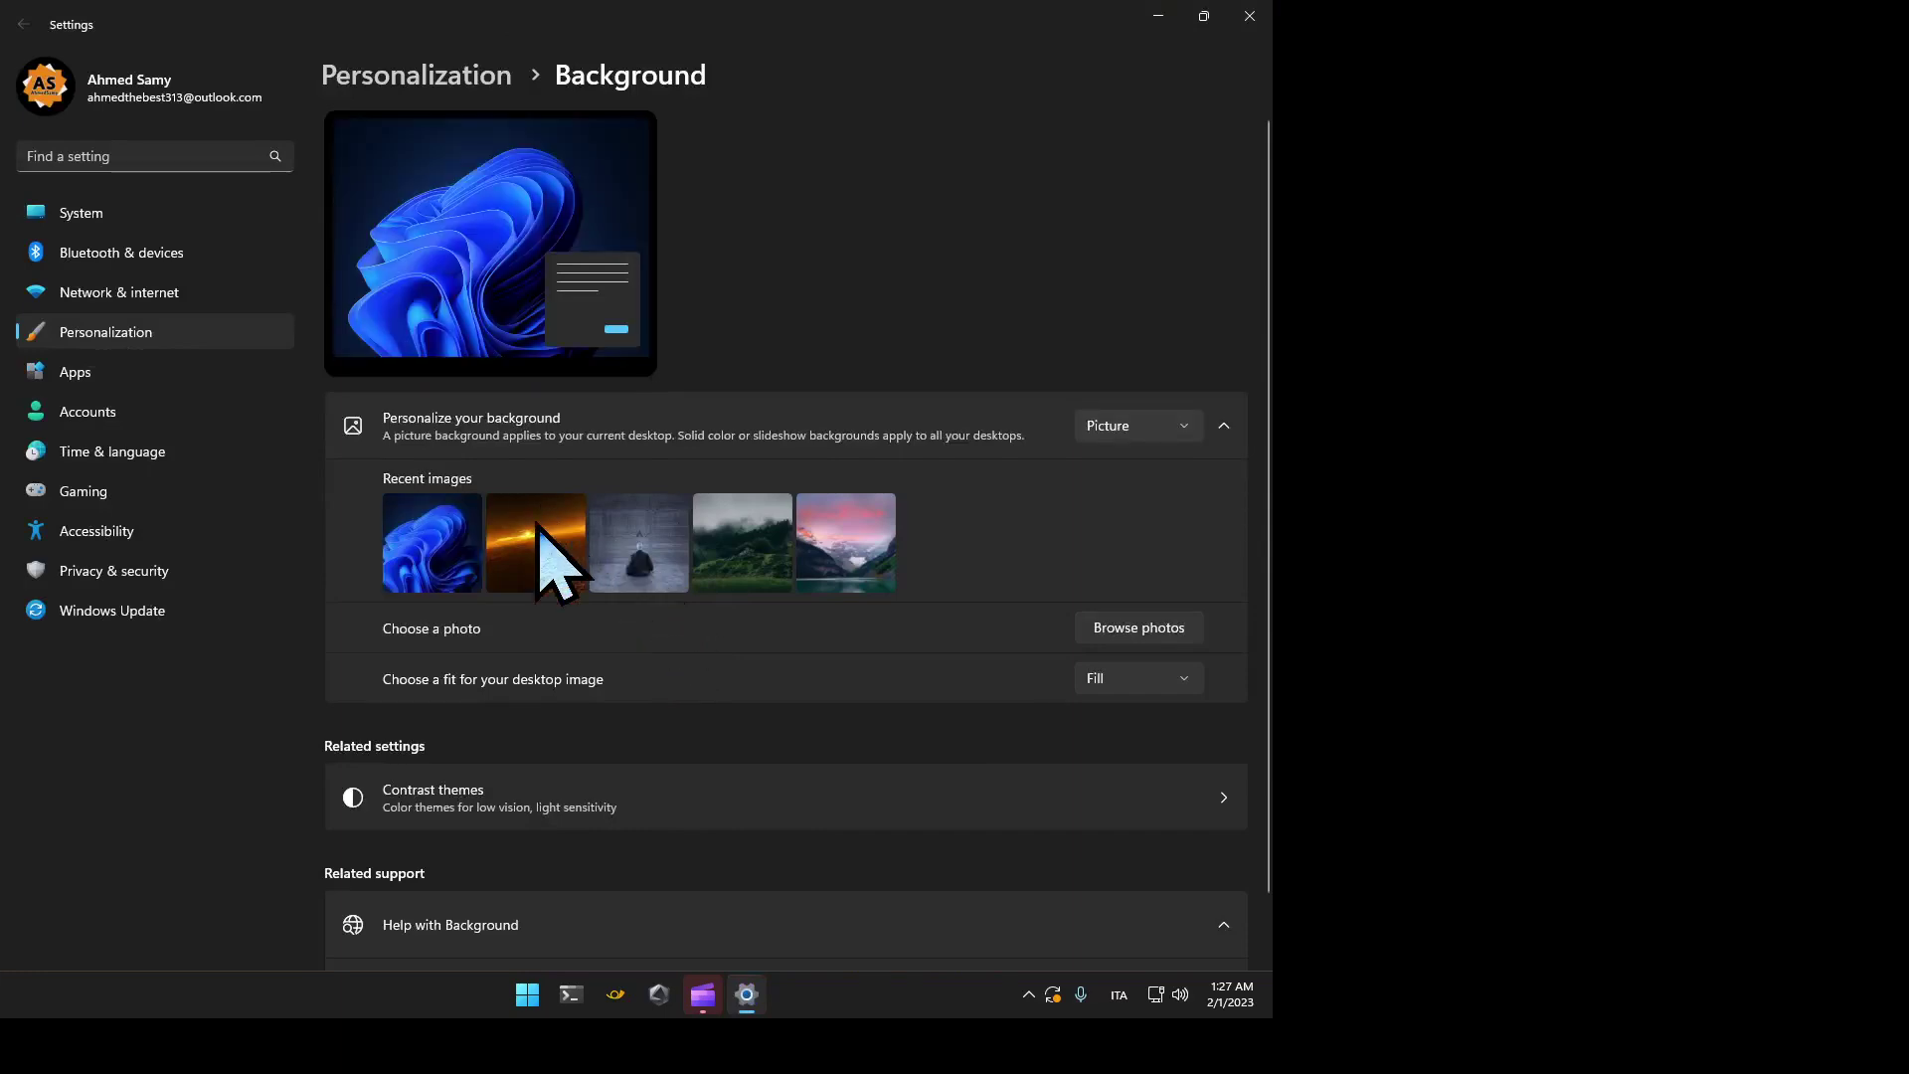
pyautogui.hotkey('alt', 'F4')
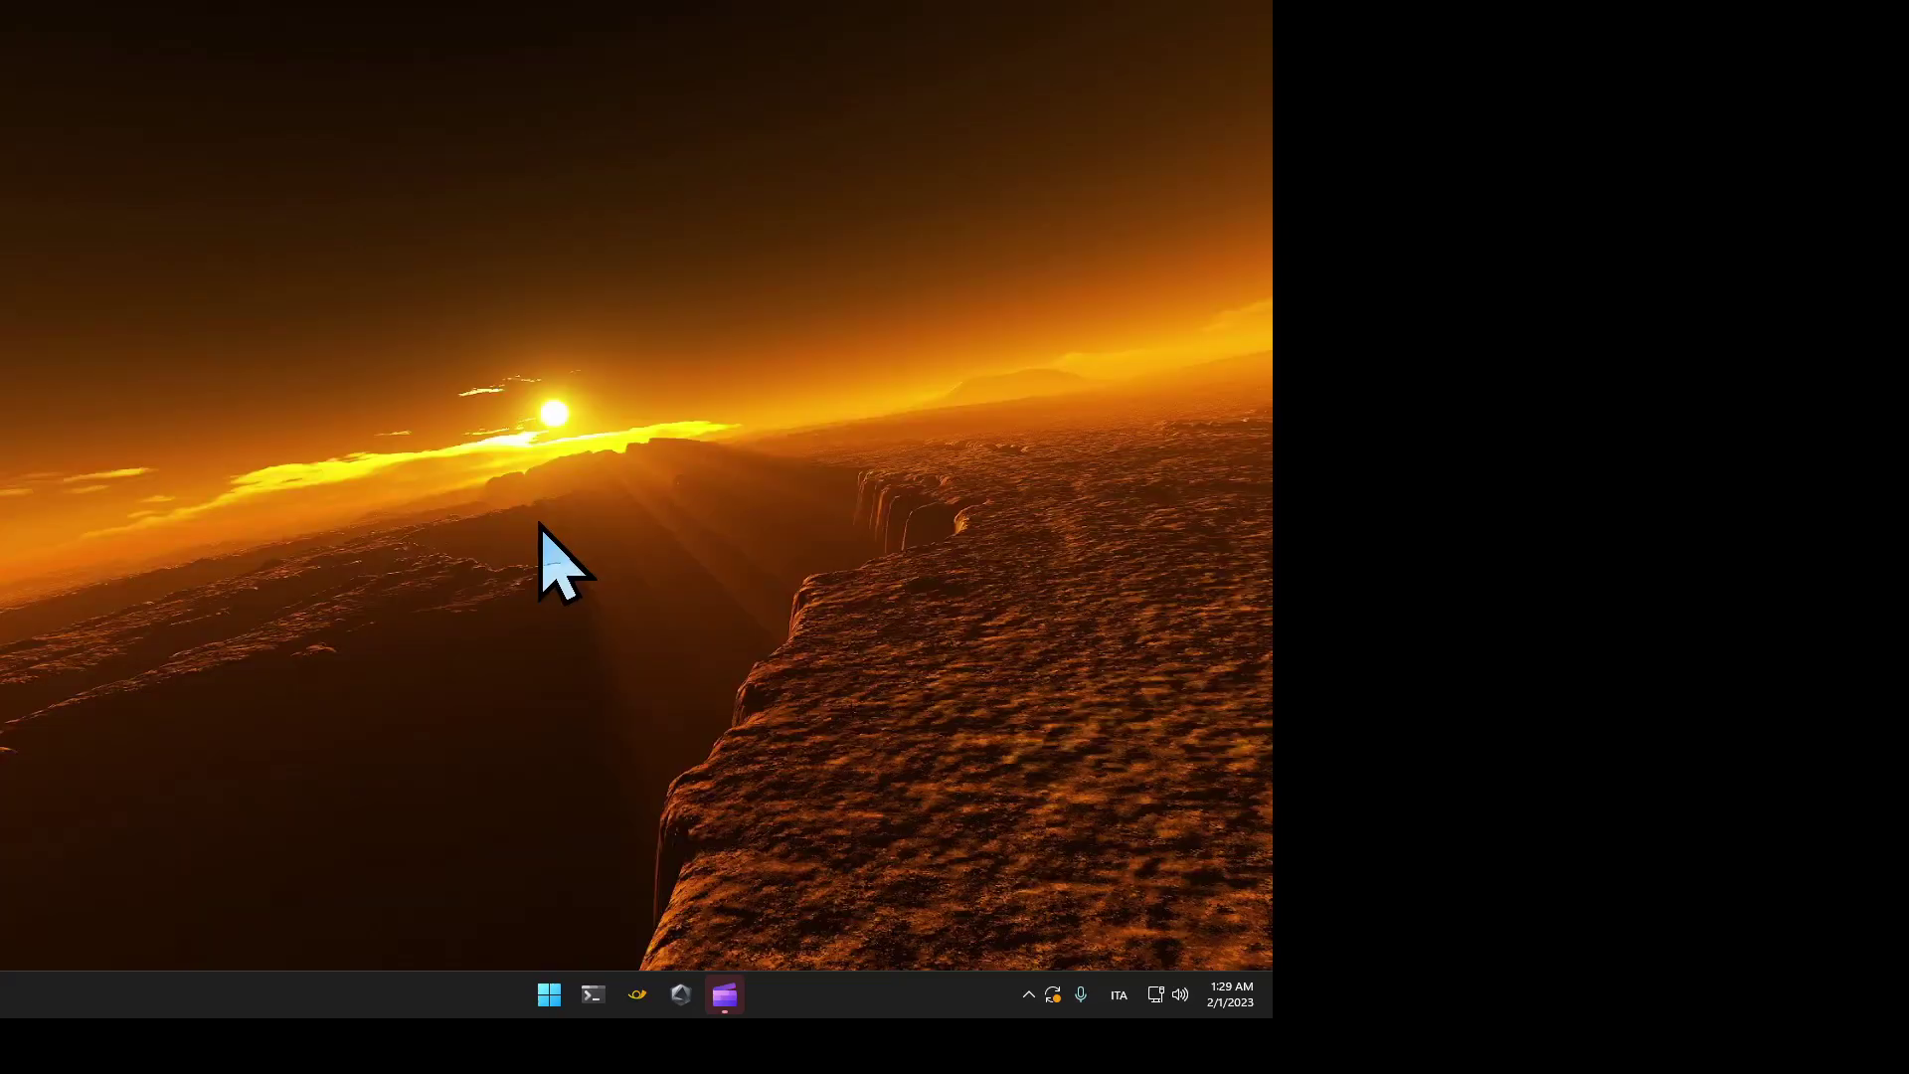
# Step: Turn on the display of desktop icons
pyautogui.rightClick(368, 739)
pyautogui.press('v')
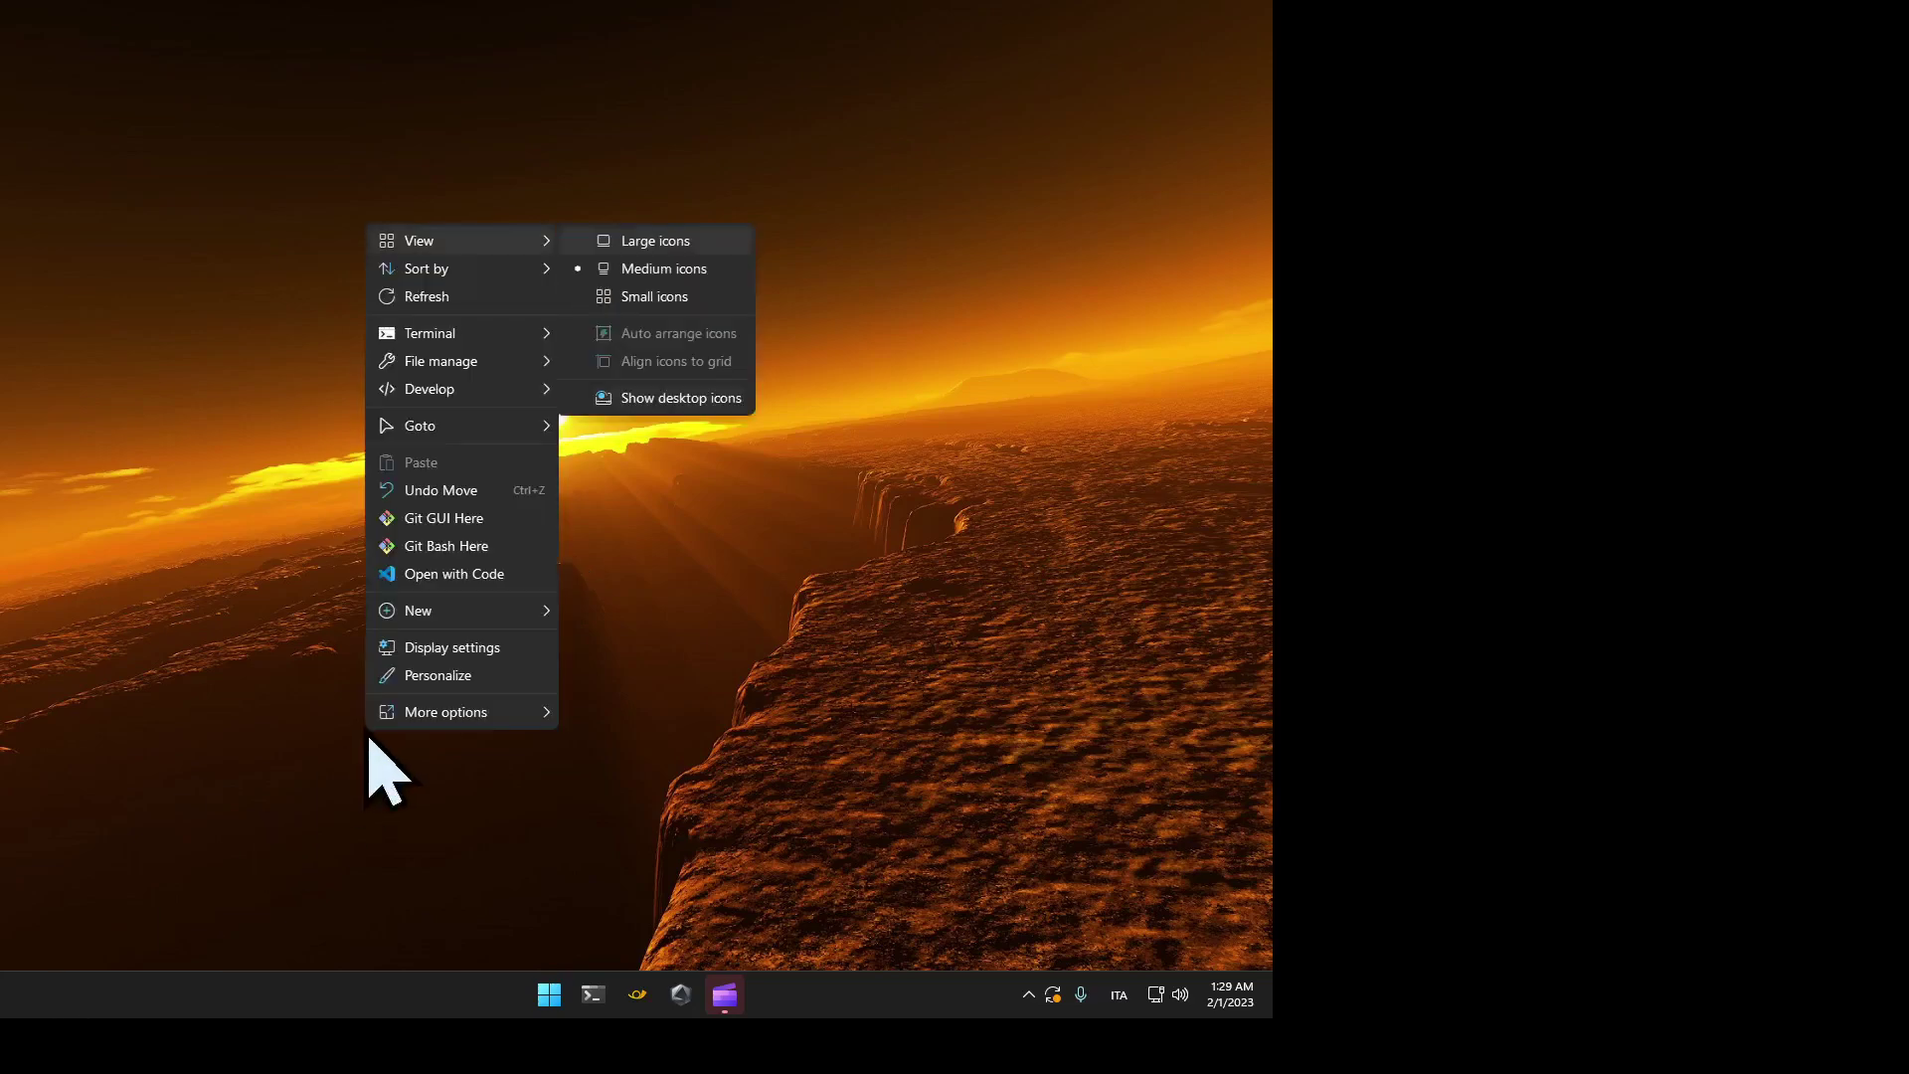
pyautogui.press('d')
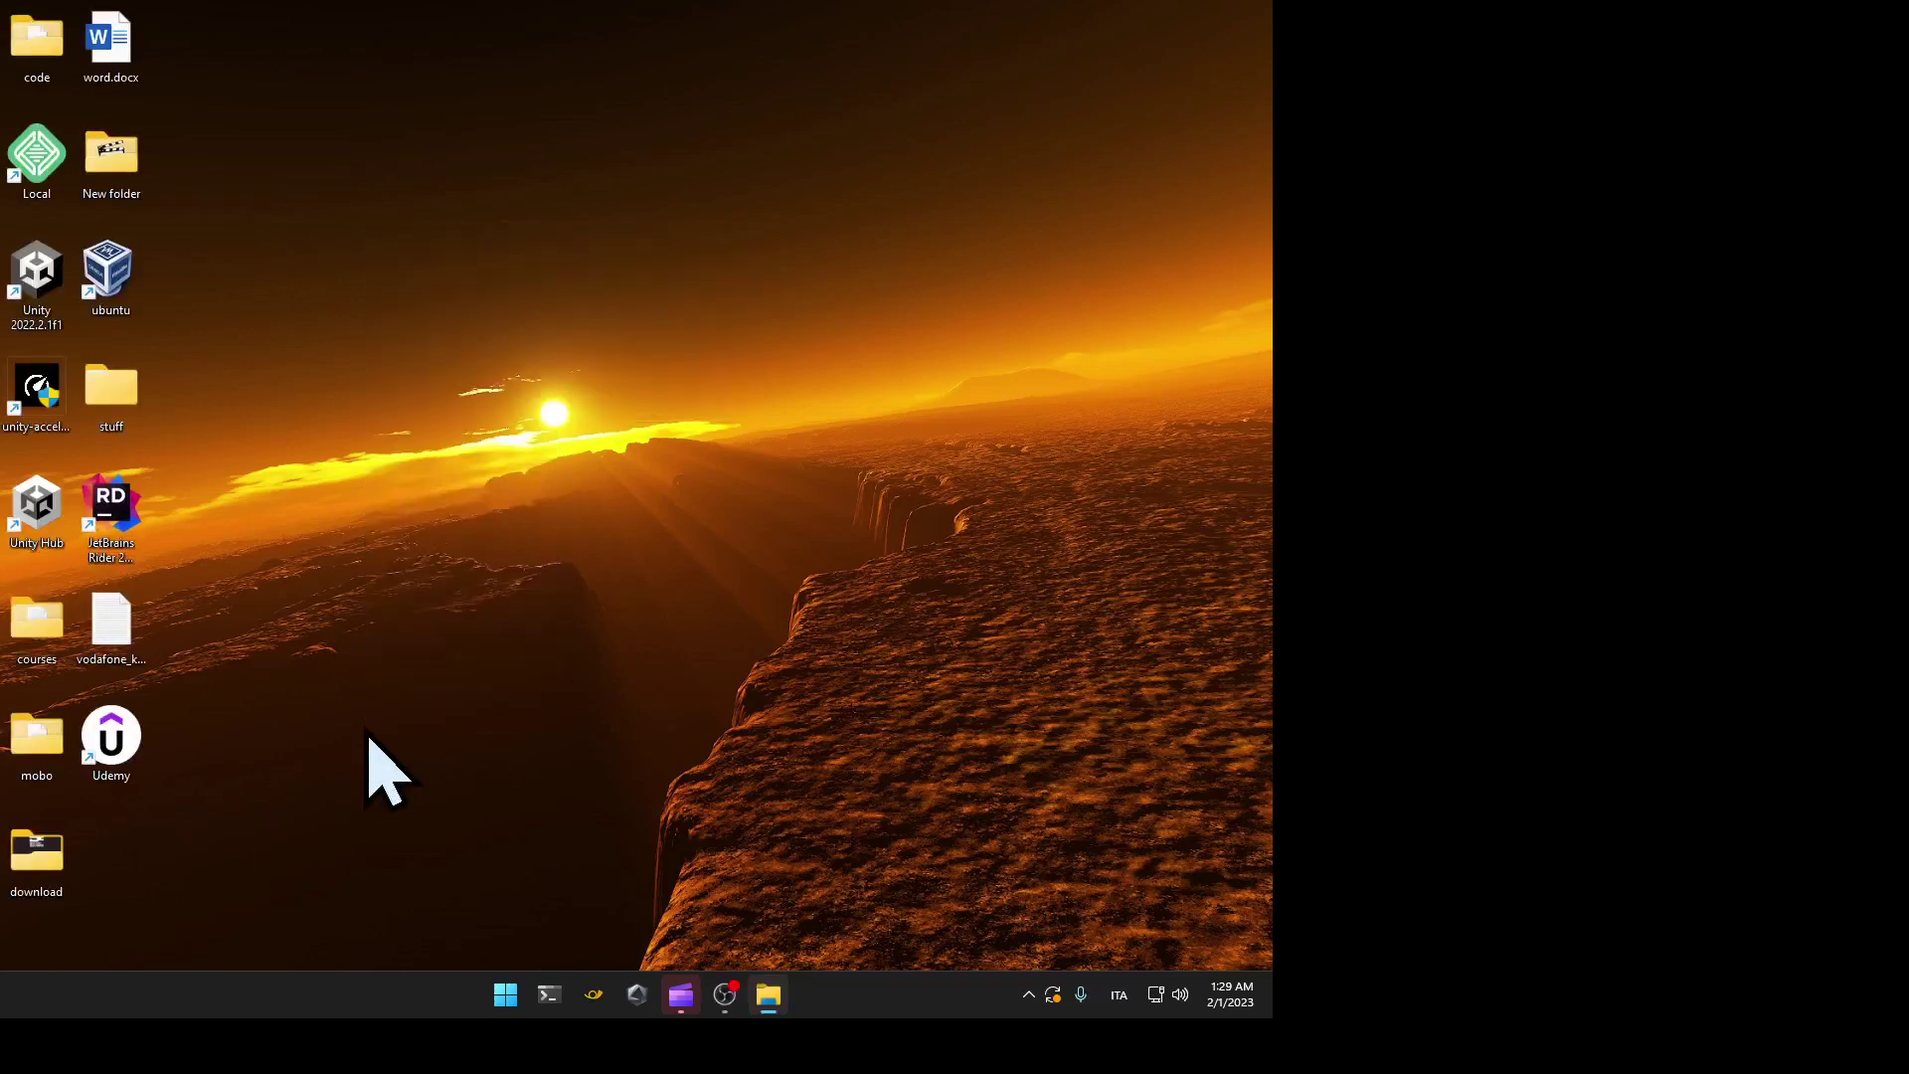